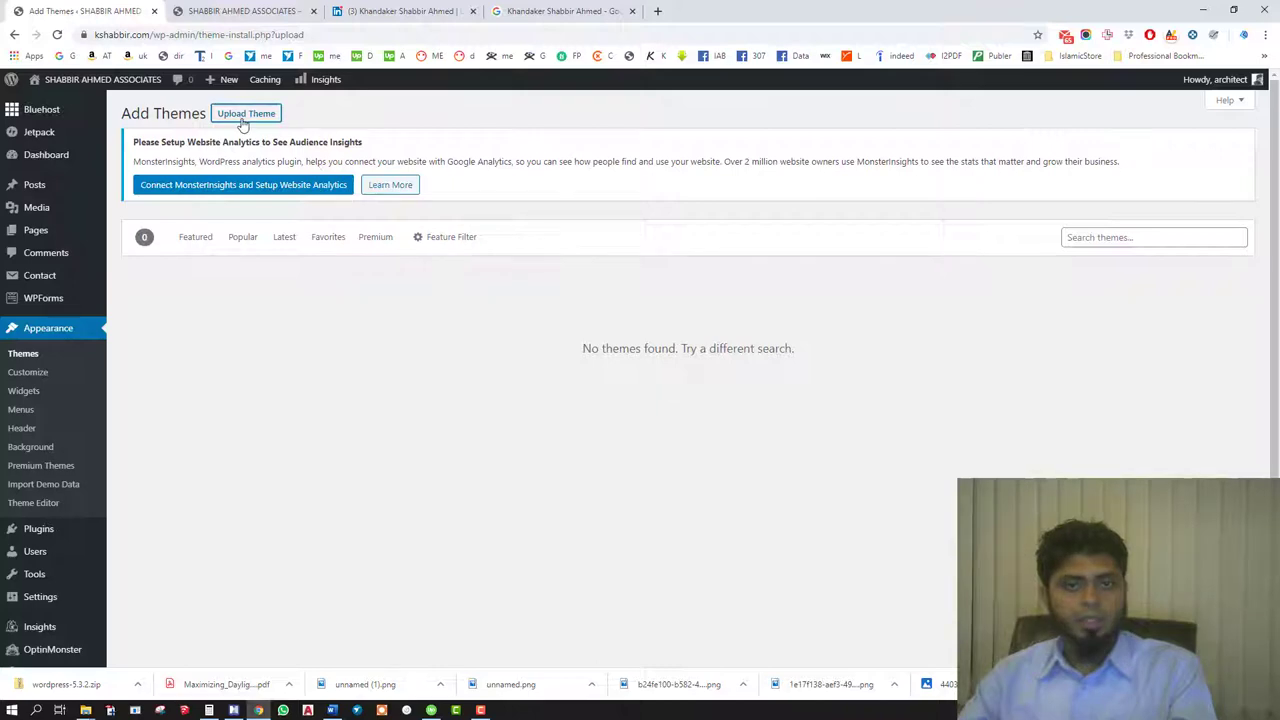
pyautogui.click(243, 118)
pyautogui.click(594, 322)
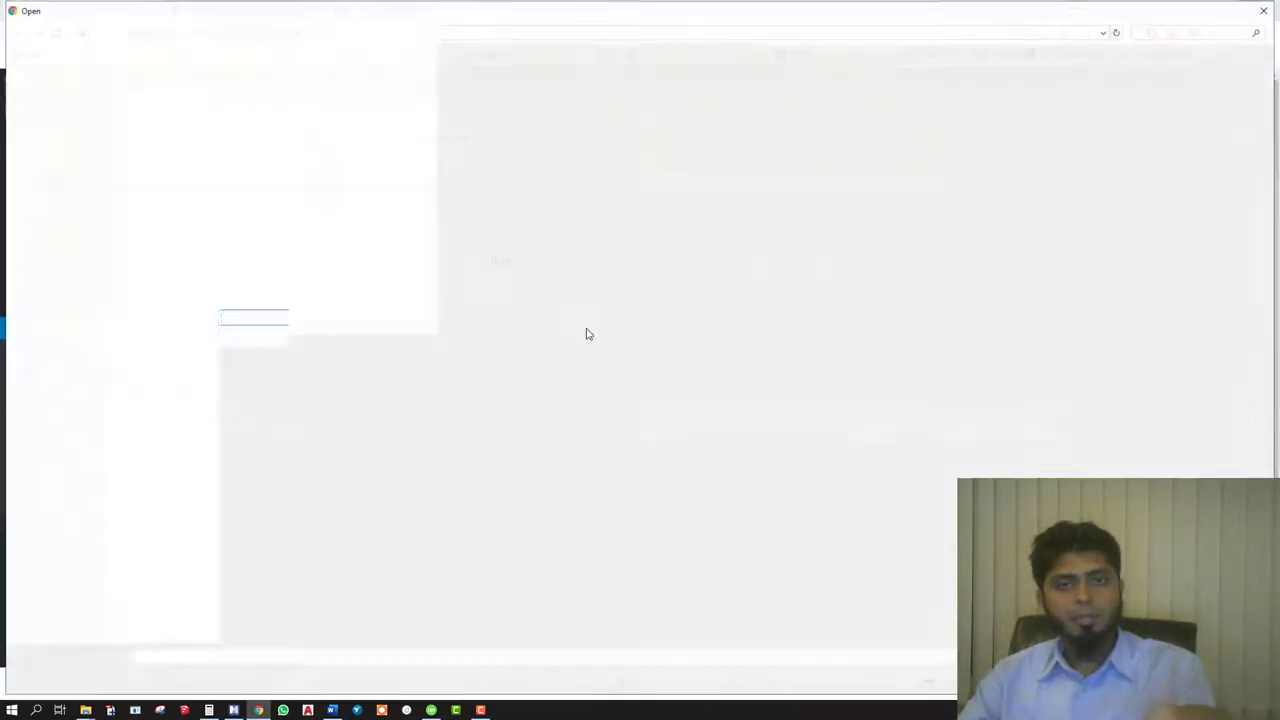
pyautogui.press('Escape')
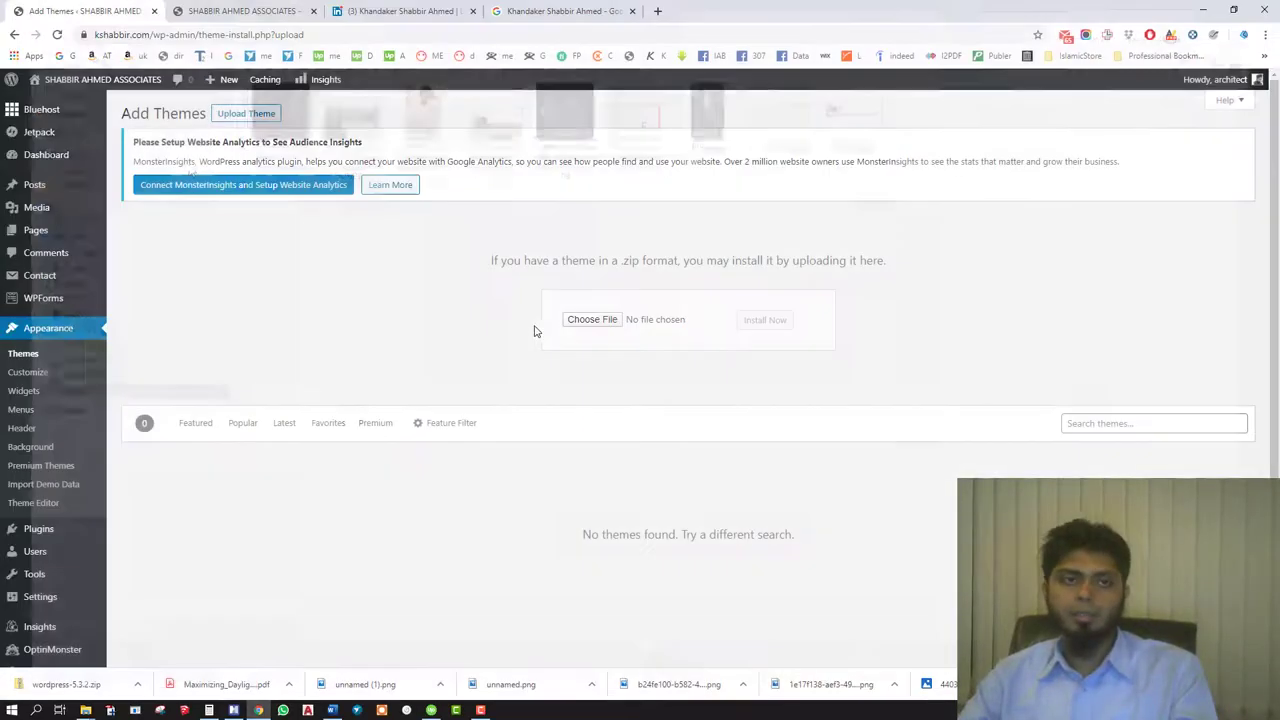
pyautogui.click(14, 34)
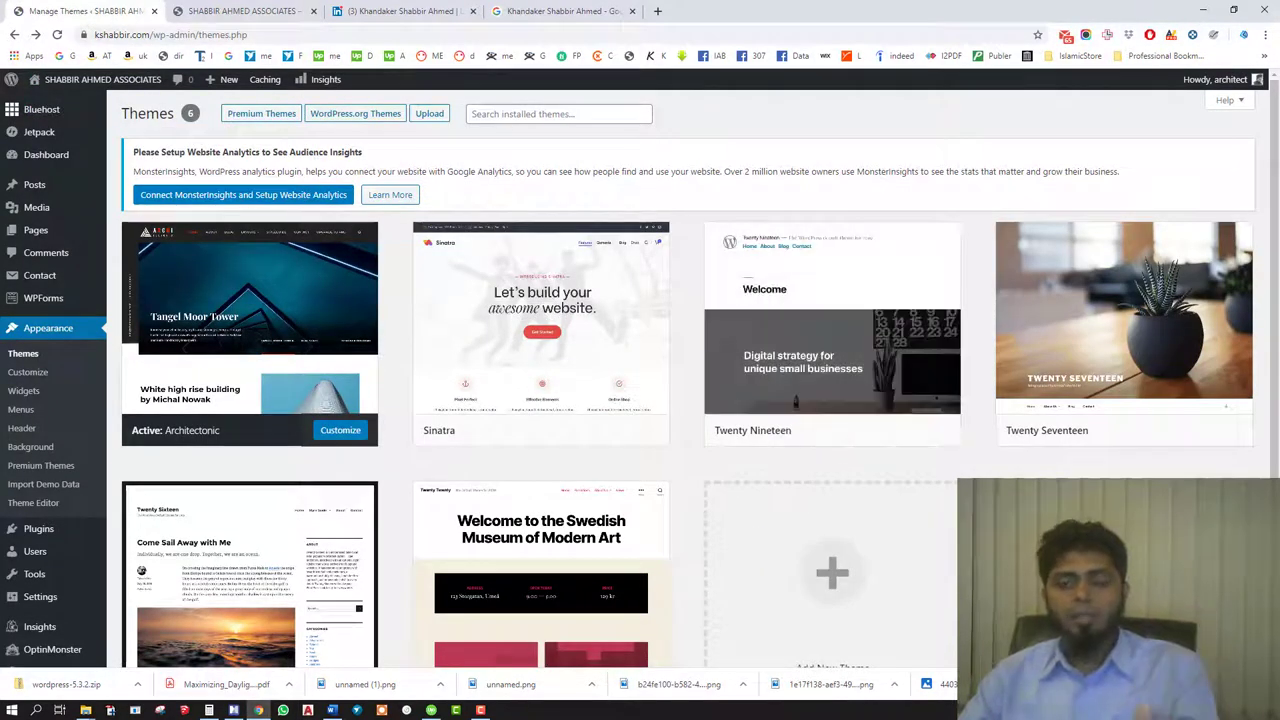
# - Open the page for adding a new theme and browse through the featured themes
pyautogui.scroll(-2, 688, 380)
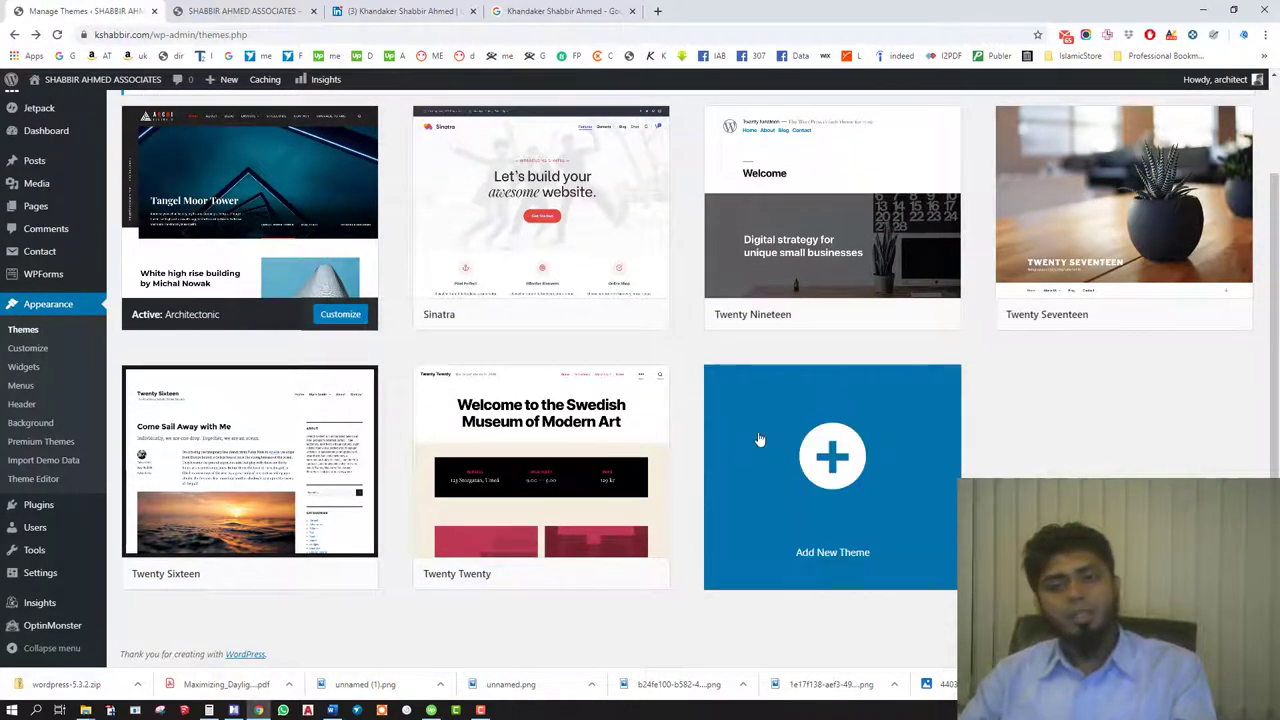
pyautogui.click(795, 443)
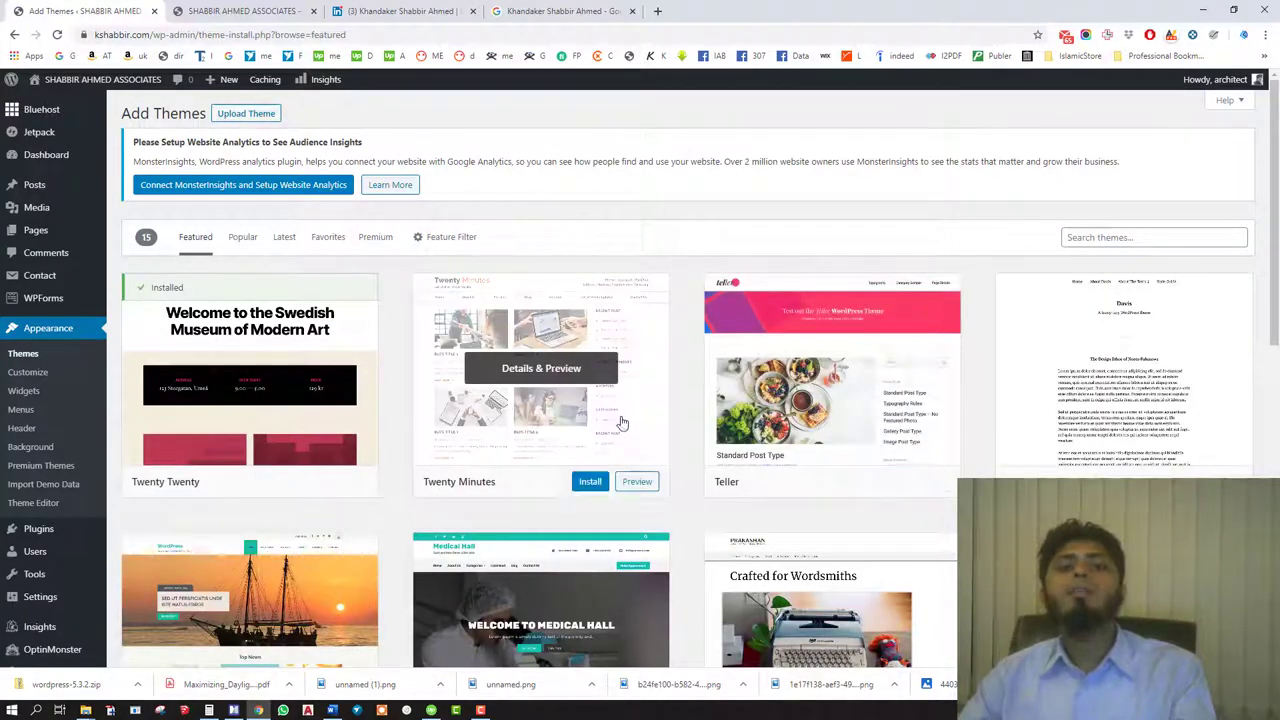
pyautogui.scroll(-3, 480, 325)
pyautogui.scroll(-5, 480, 325)
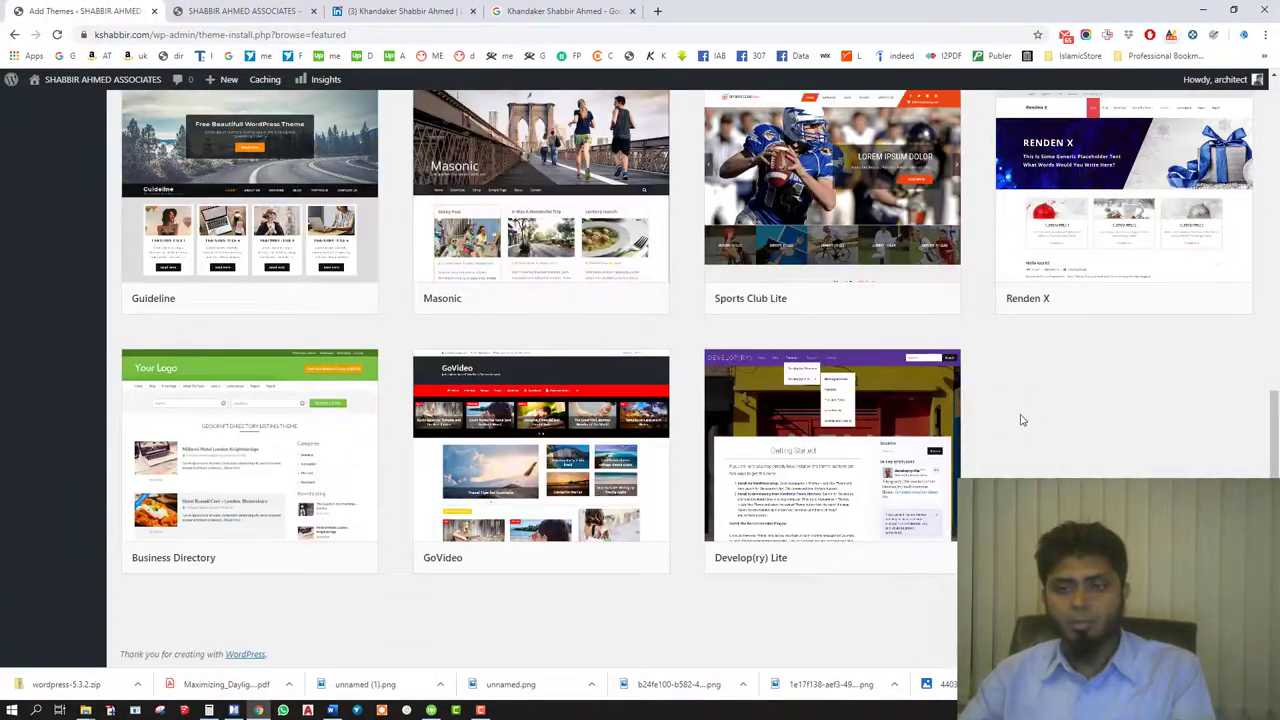
pyautogui.scroll(8, 1010, 408)
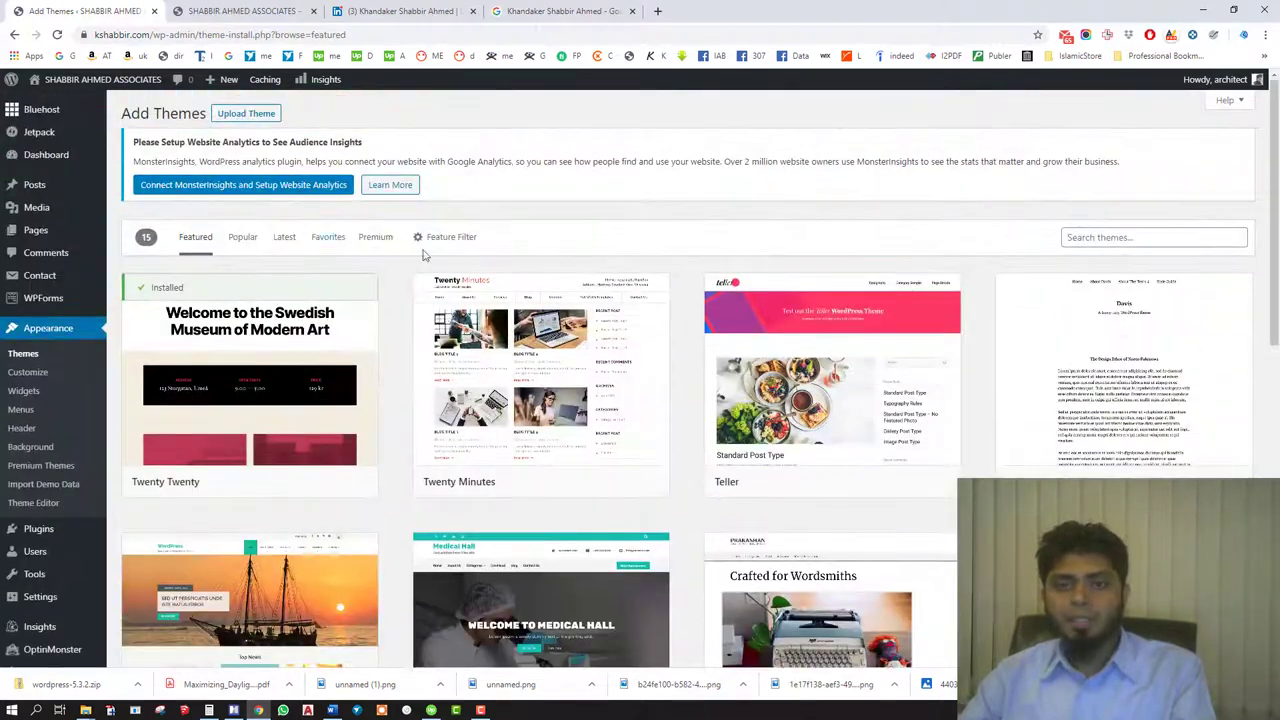
# - Search the available themes for "interior design"
pyautogui.click(1127, 236)
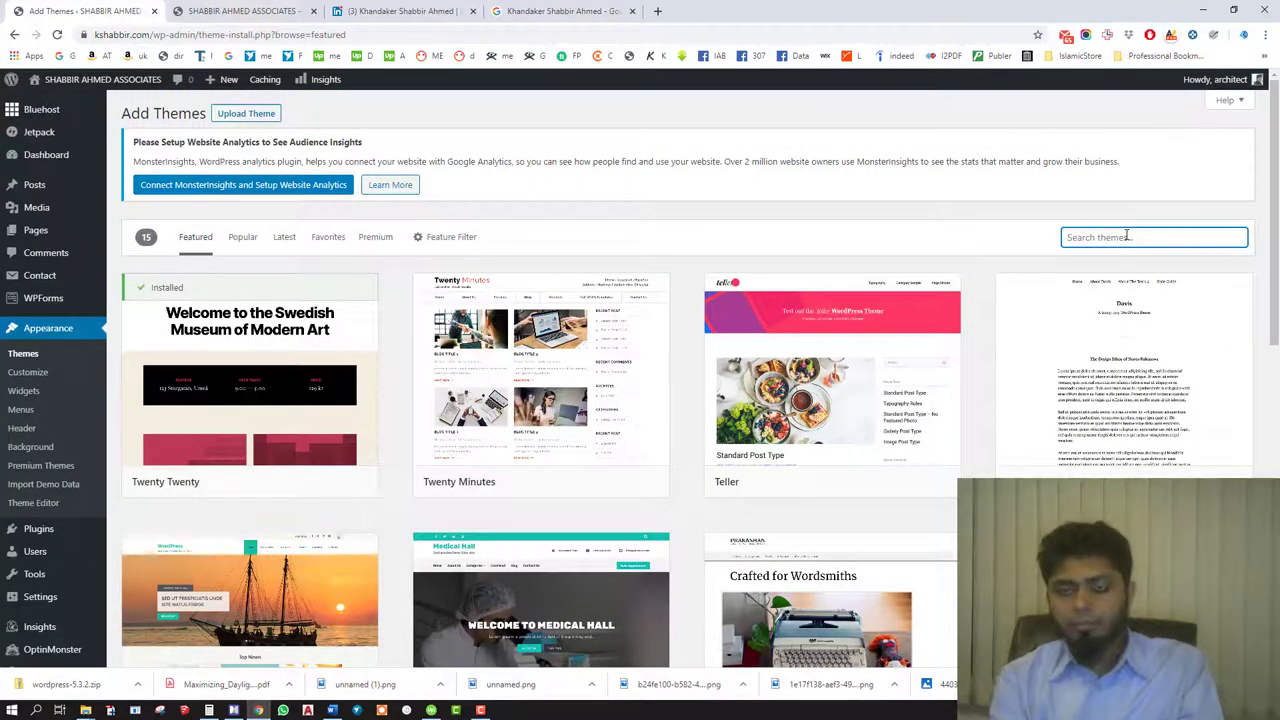
pyautogui.write('inte')
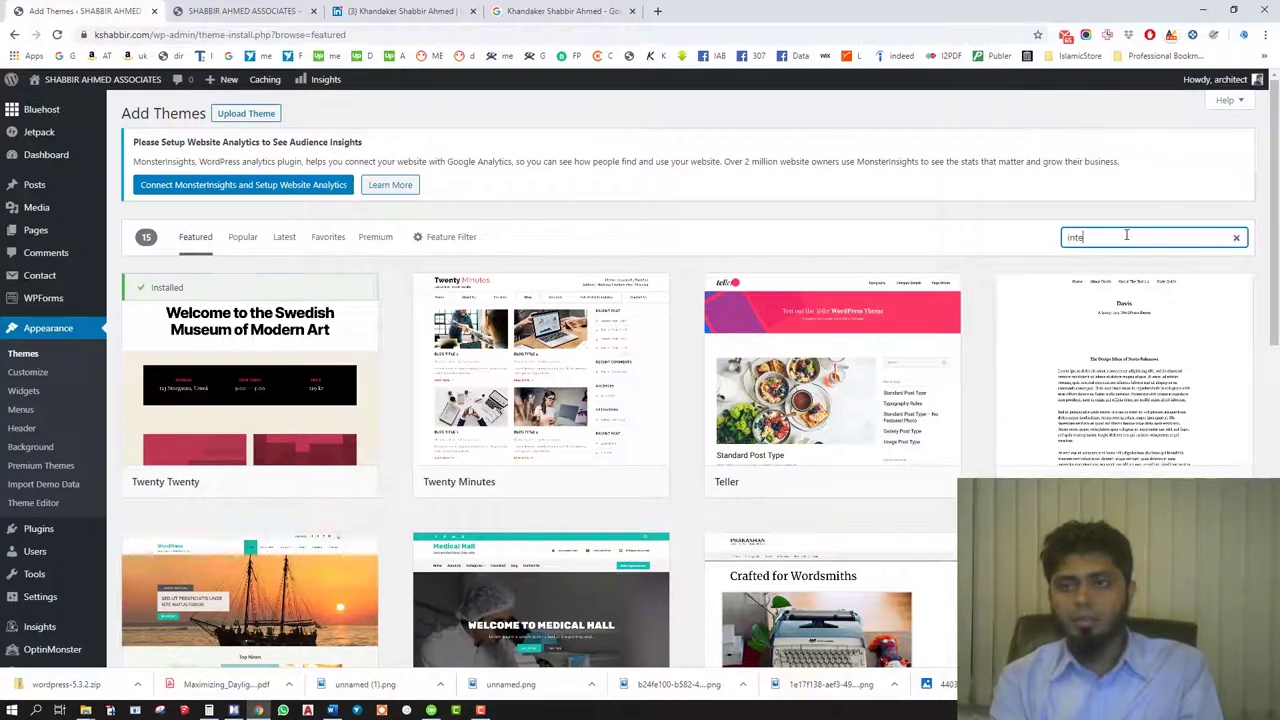
pyautogui.write('rior')
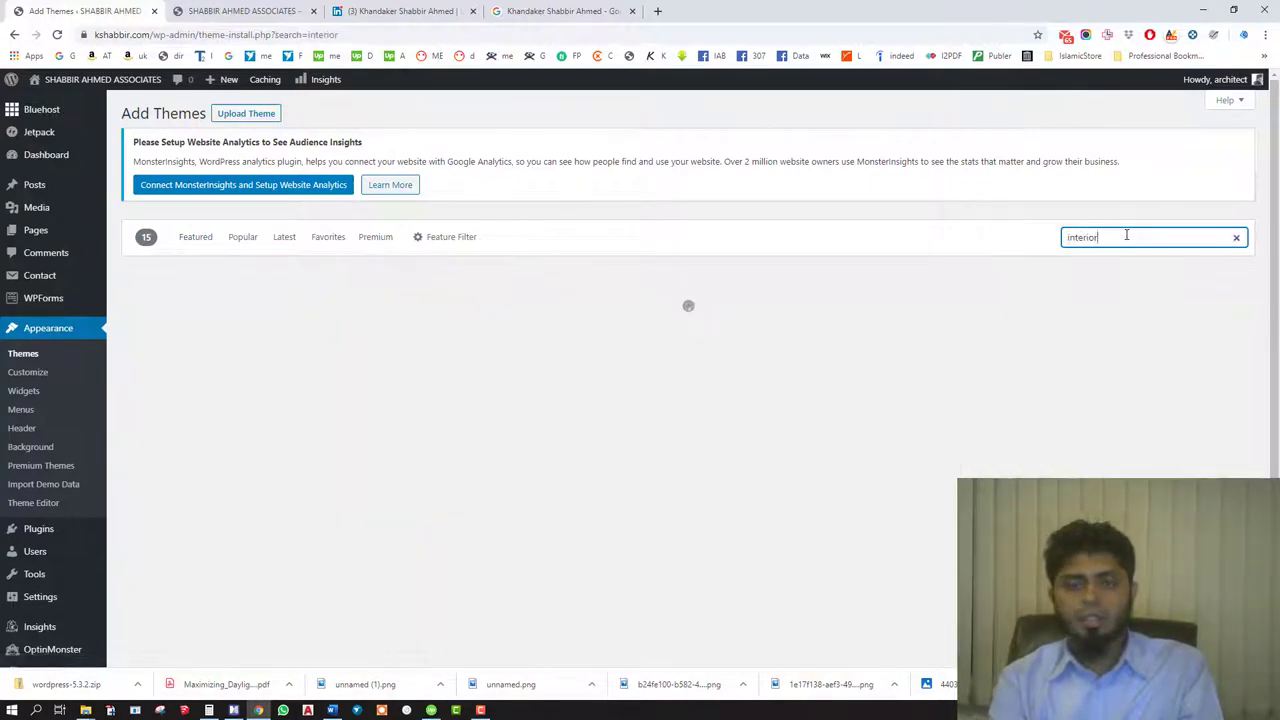
pyautogui.write(' design')
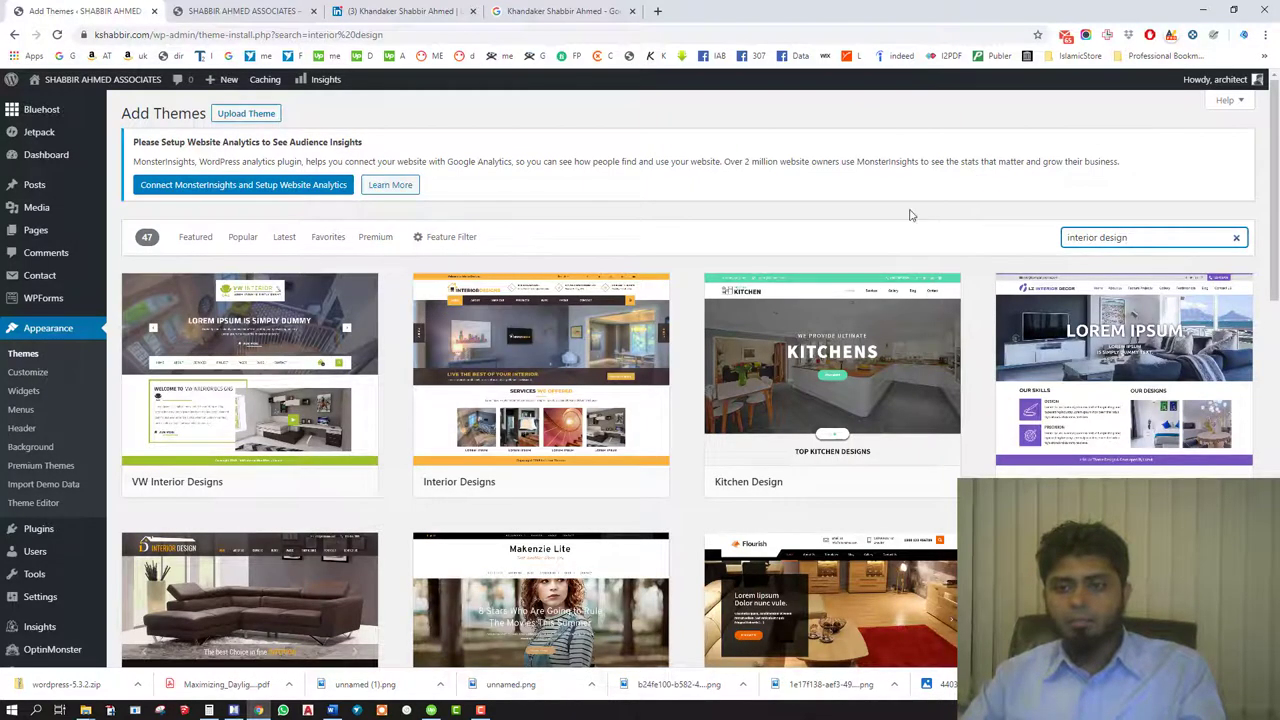
# - Install the Modular Lite theme from the search results and activate it
pyautogui.scroll(-2, 635, 377)
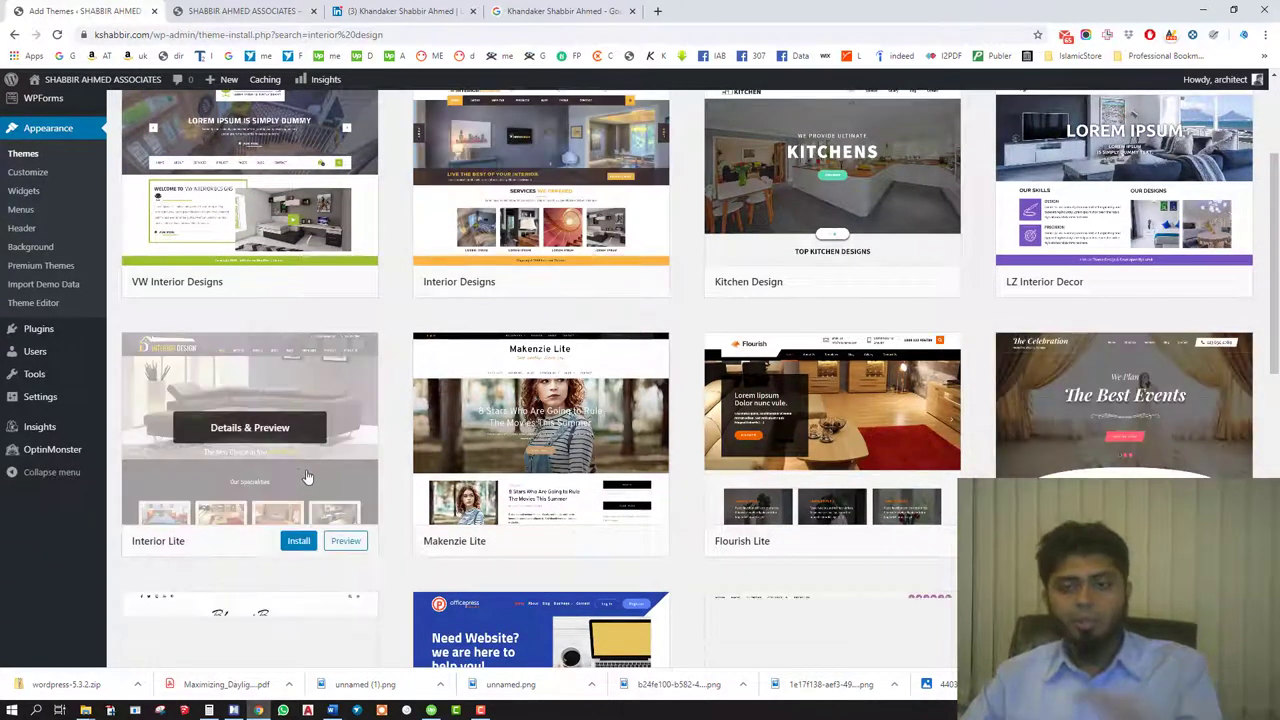
pyautogui.scroll(-2, 700, 450)
pyautogui.scroll(-3, 760, 420)
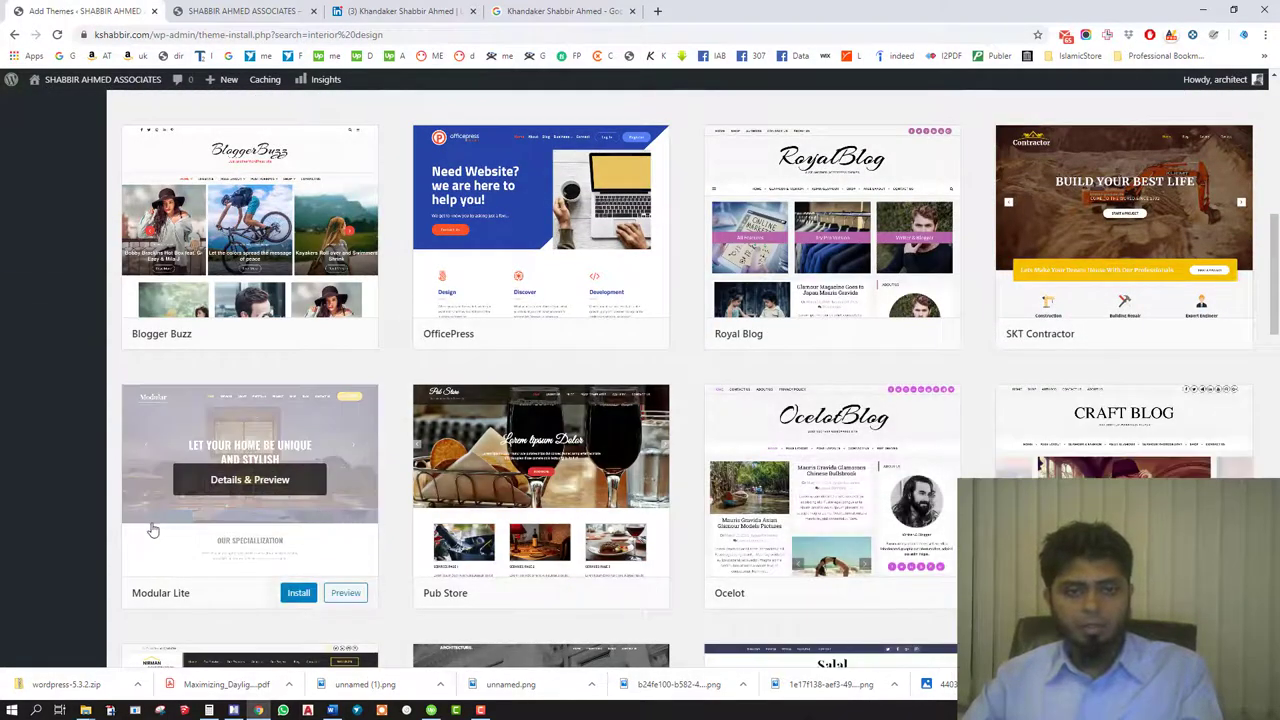
pyautogui.scroll(-2, 200, 500)
pyautogui.click(290, 393)
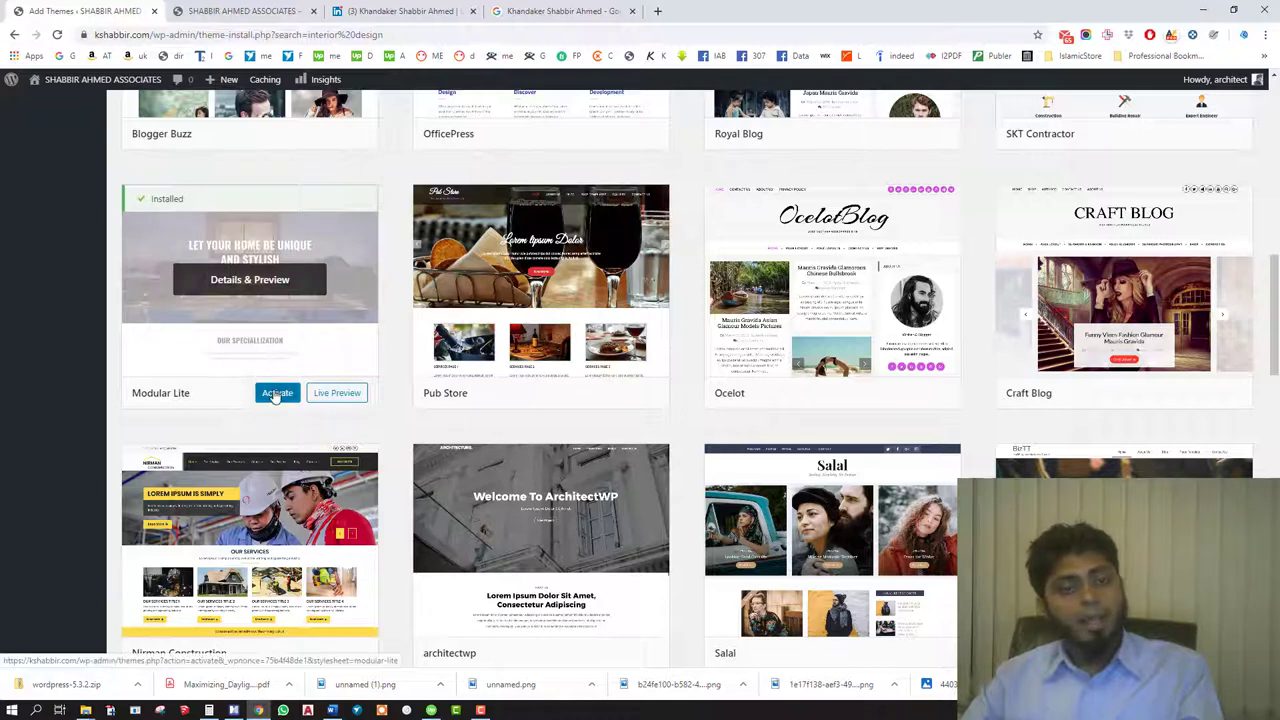
pyautogui.click(276, 393)
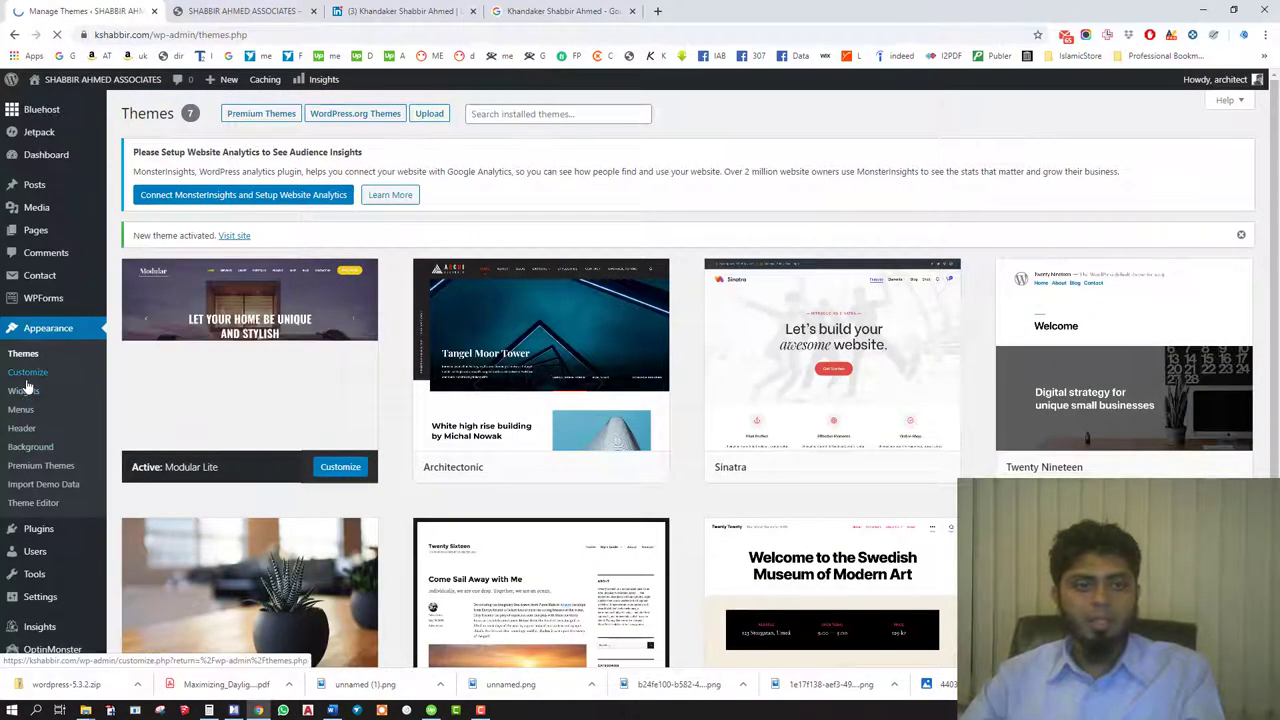
# - Activate the Akismet Anti-Spam and Hello Dolly plugins in the list of installed plugins
pyautogui.moveTo(42, 533)
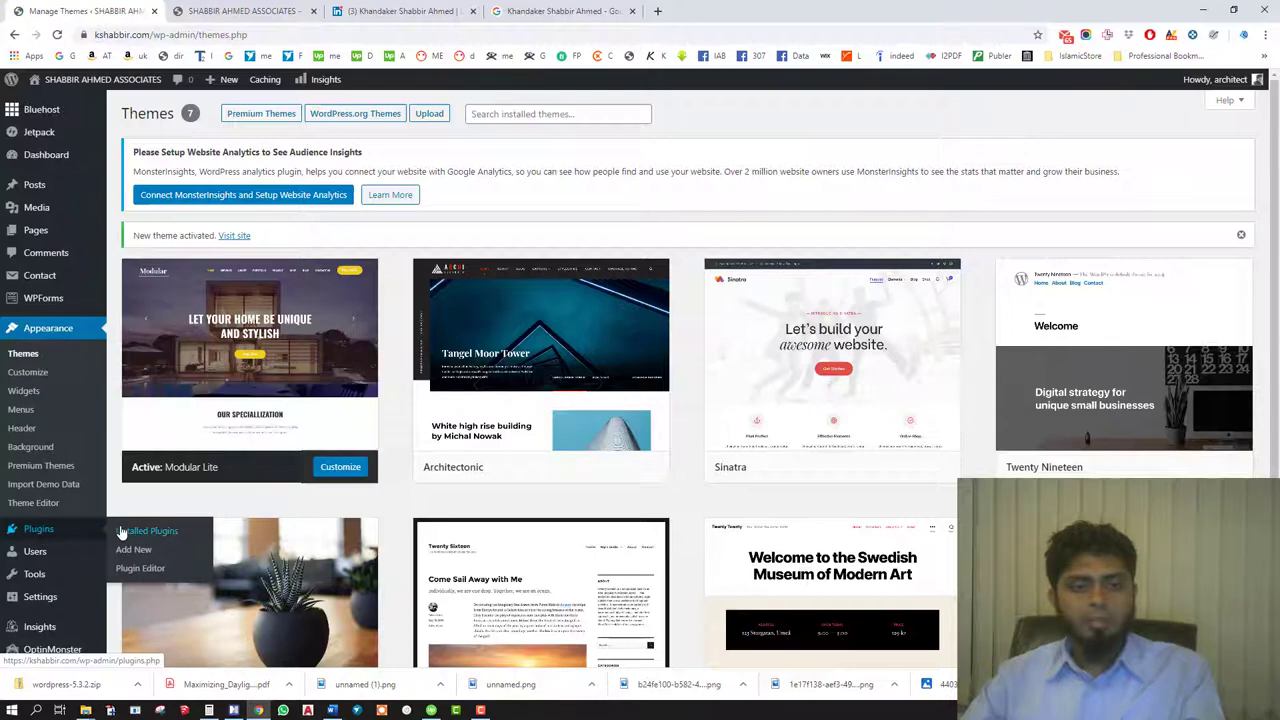
pyautogui.moveTo(305, 415)
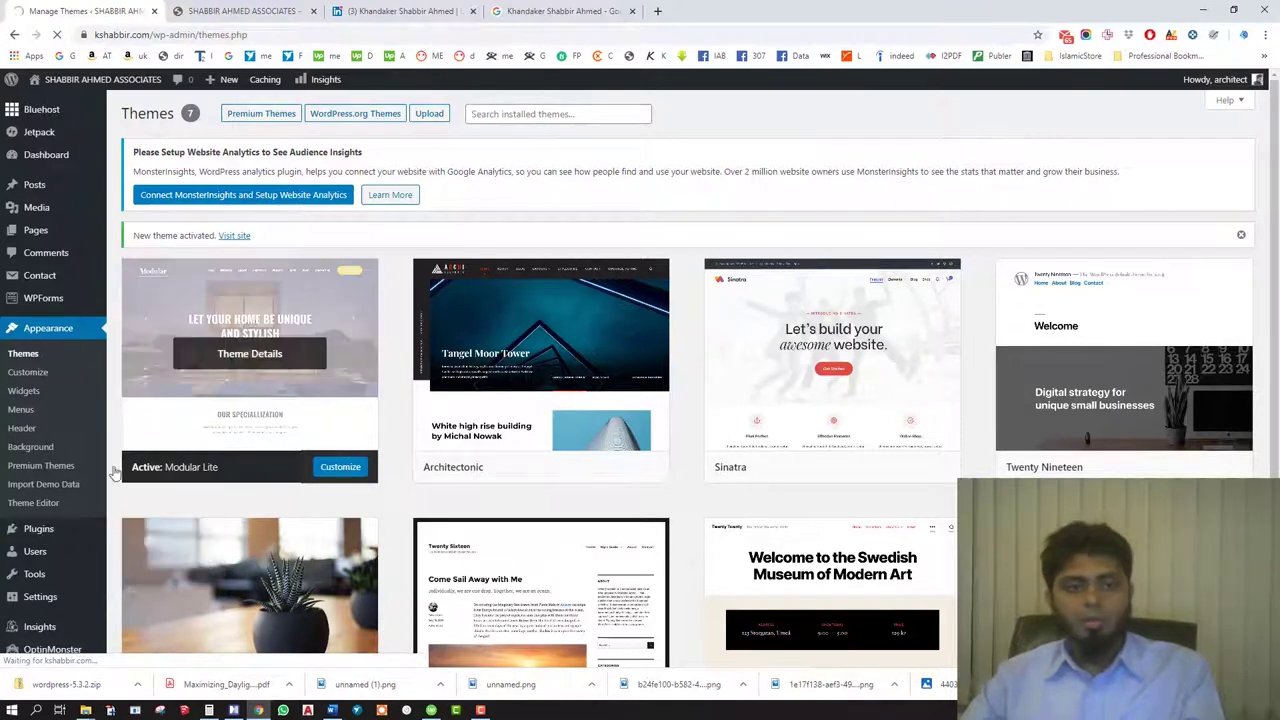
pyautogui.click(49, 528)
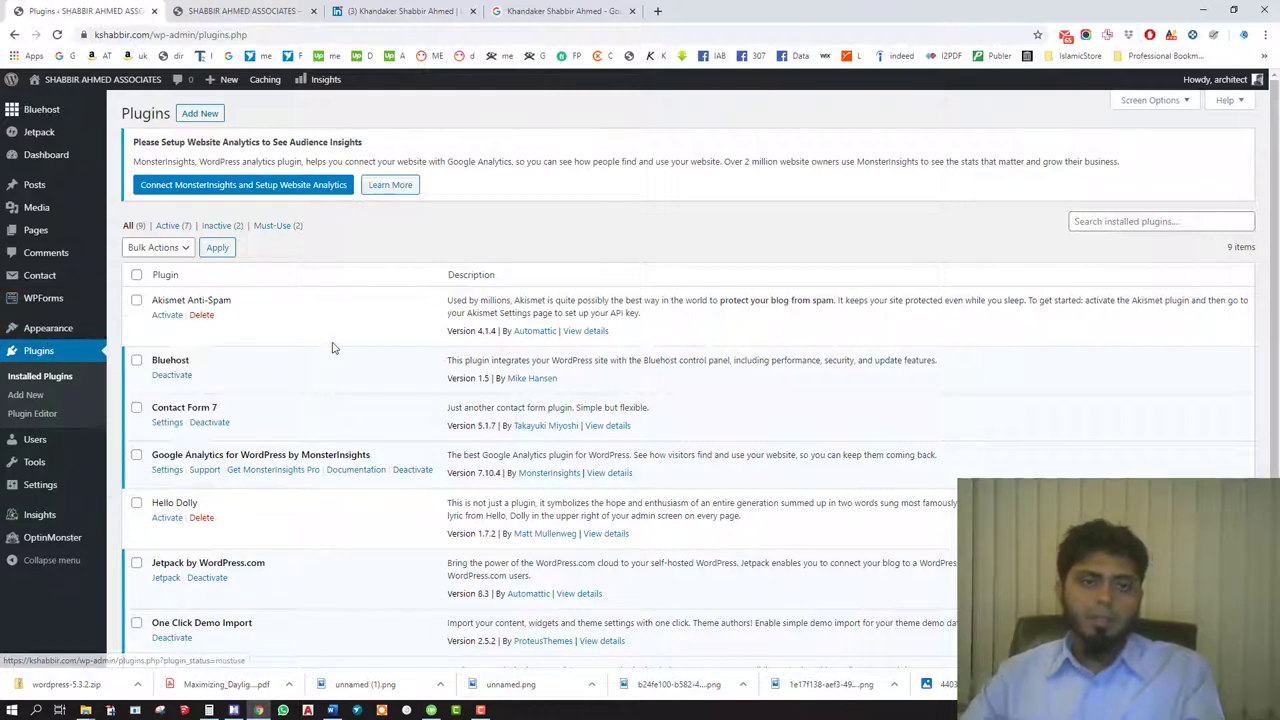
pyautogui.click(168, 316)
pyautogui.scroll(-2, 245, 406)
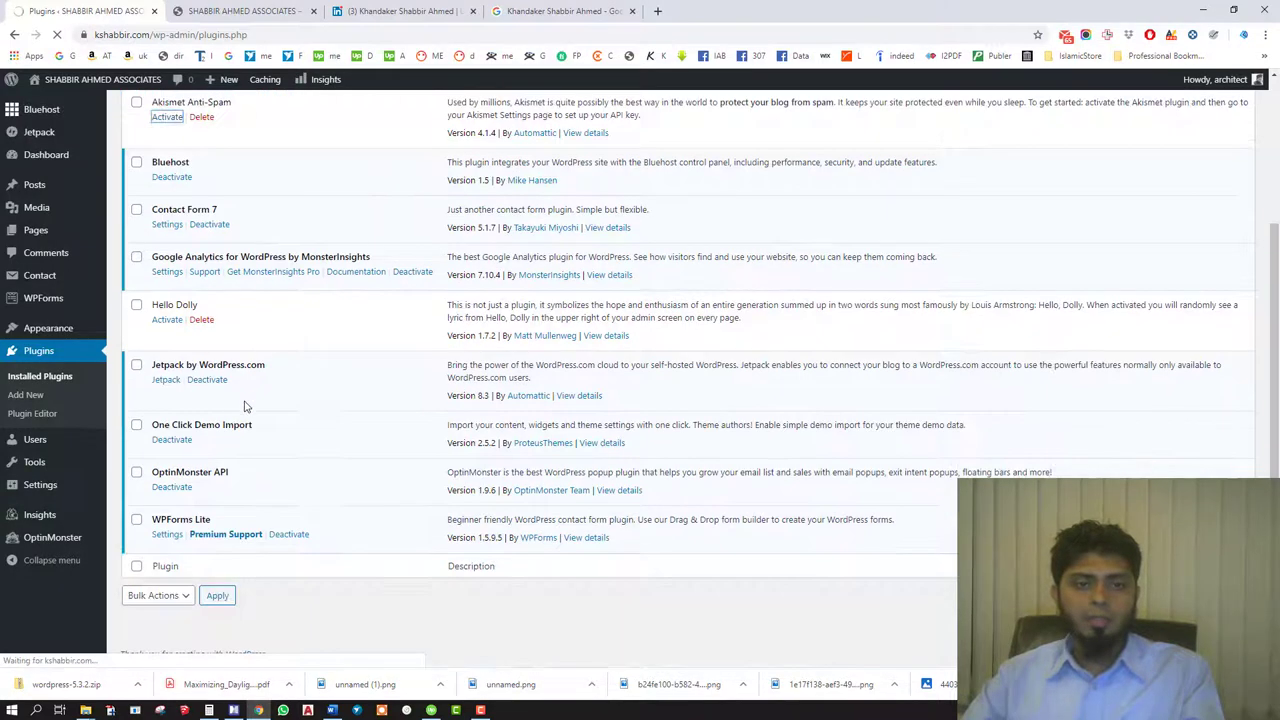
pyautogui.click(168, 322)
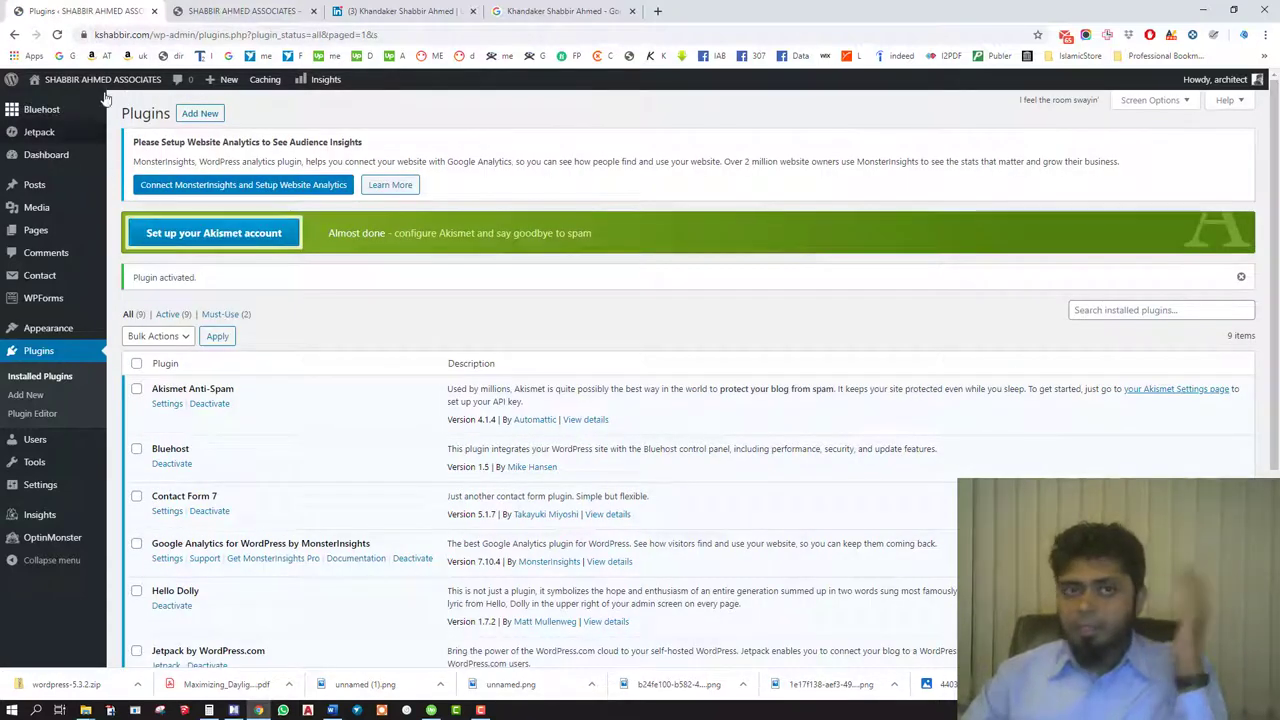
# - Reload the site's live home page and look over its layout with the newly activated theme
pyautogui.click(243, 11)
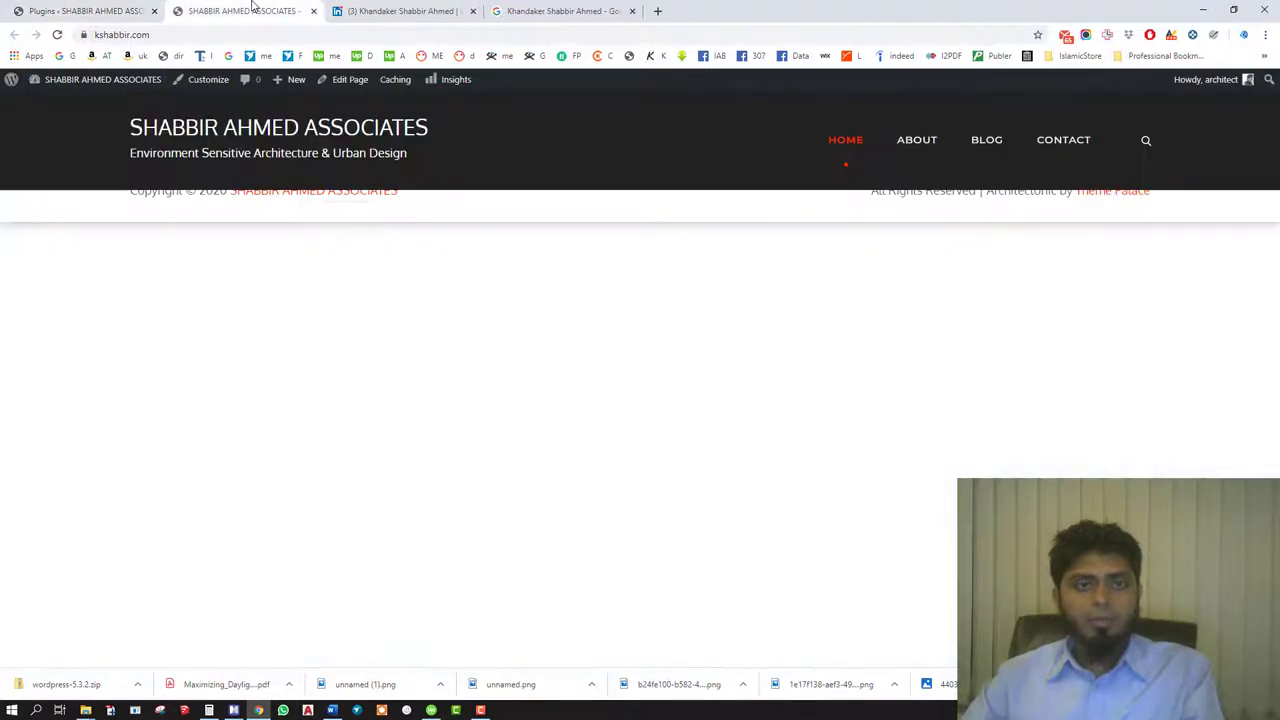
pyautogui.click(58, 35)
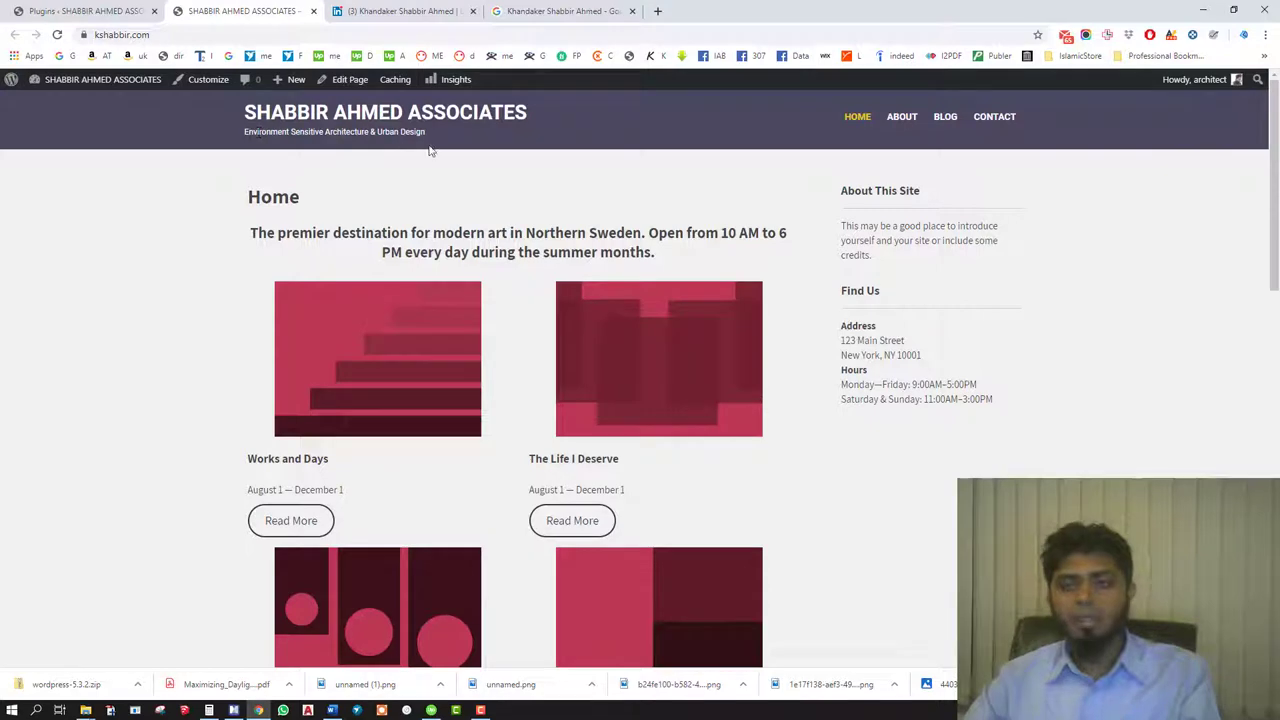
pyautogui.scroll(-2, 729, 477)
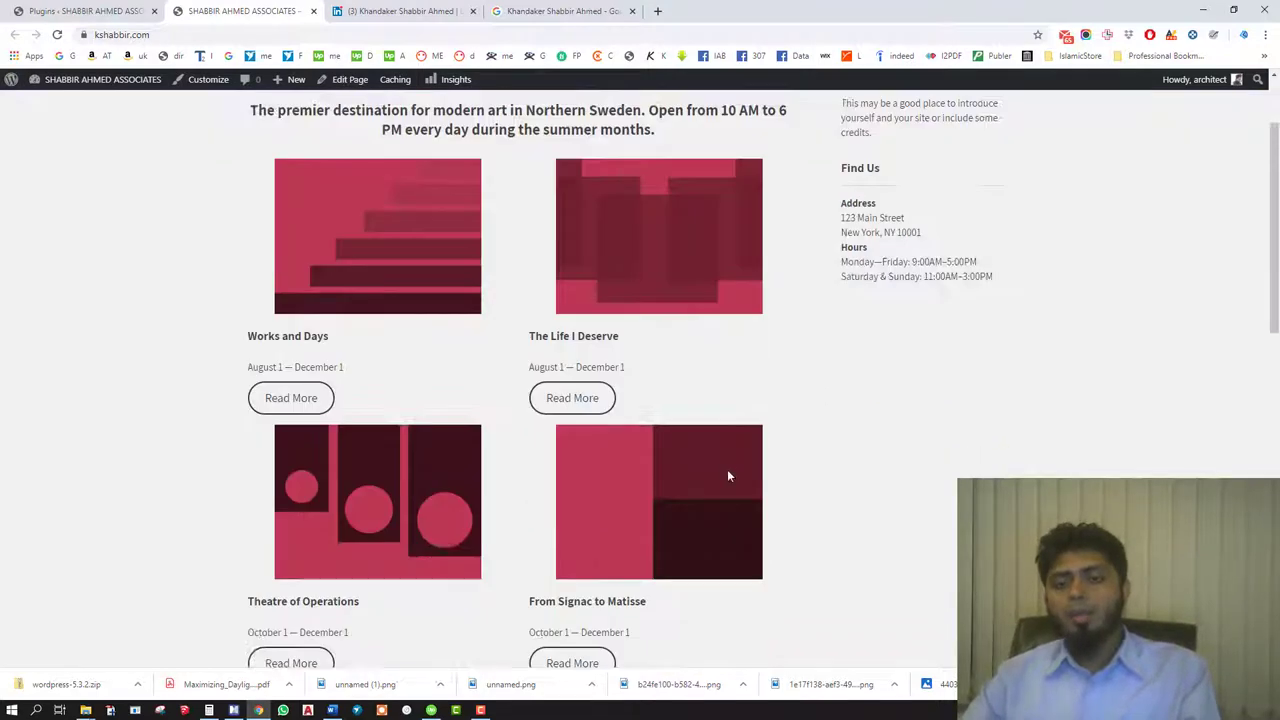
pyautogui.scroll(2, 797, 523)
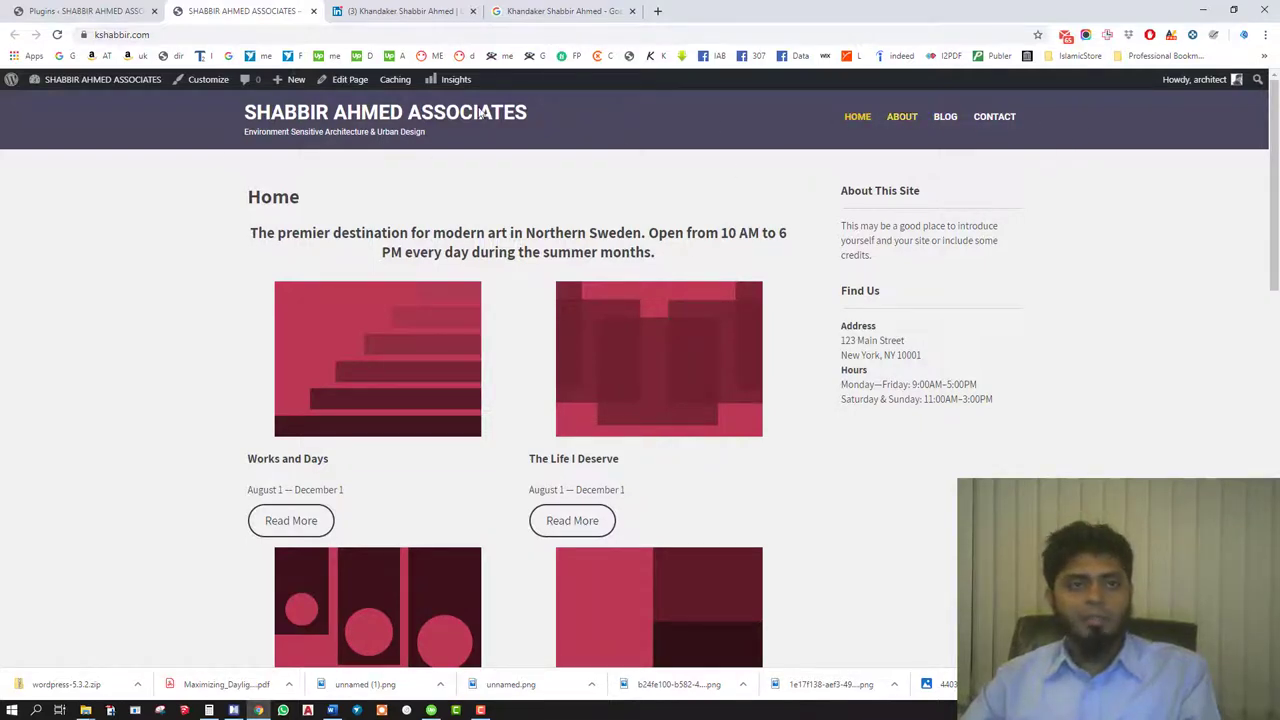
# - Return to the site administration and view the list of all pages
pyautogui.click(105, 16)
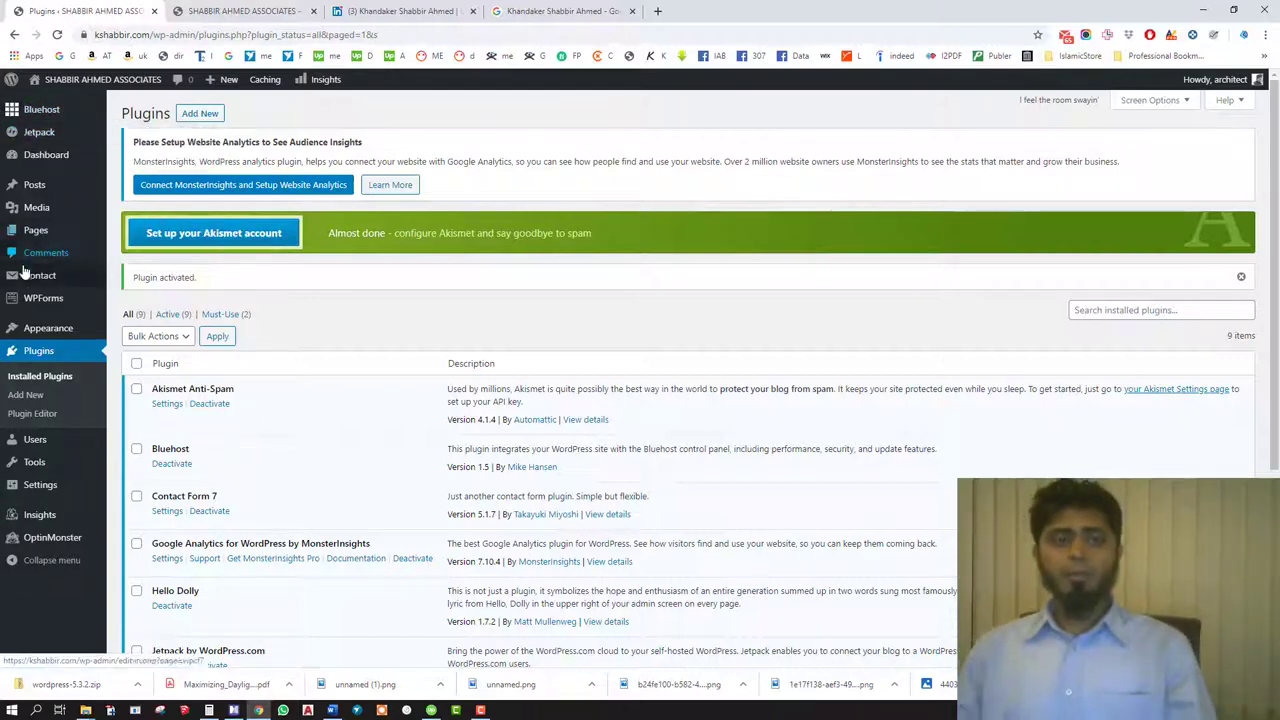
pyautogui.moveTo(79, 236)
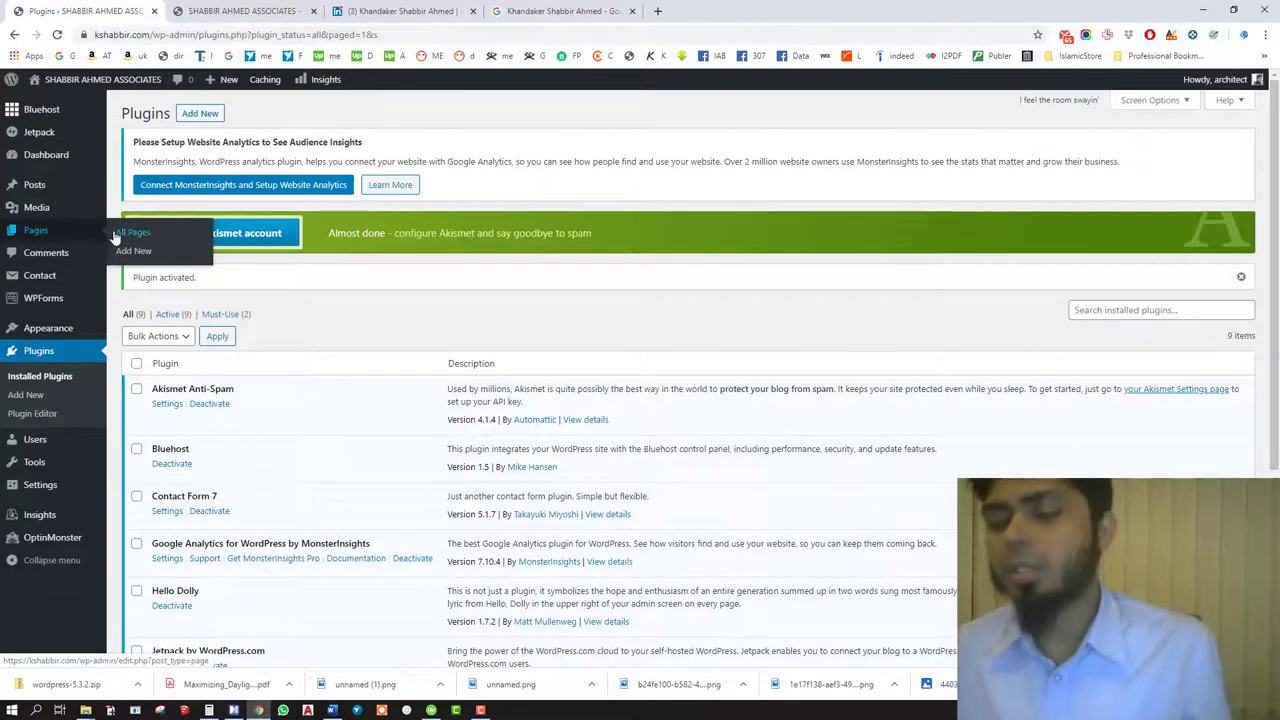
pyautogui.click(120, 233)
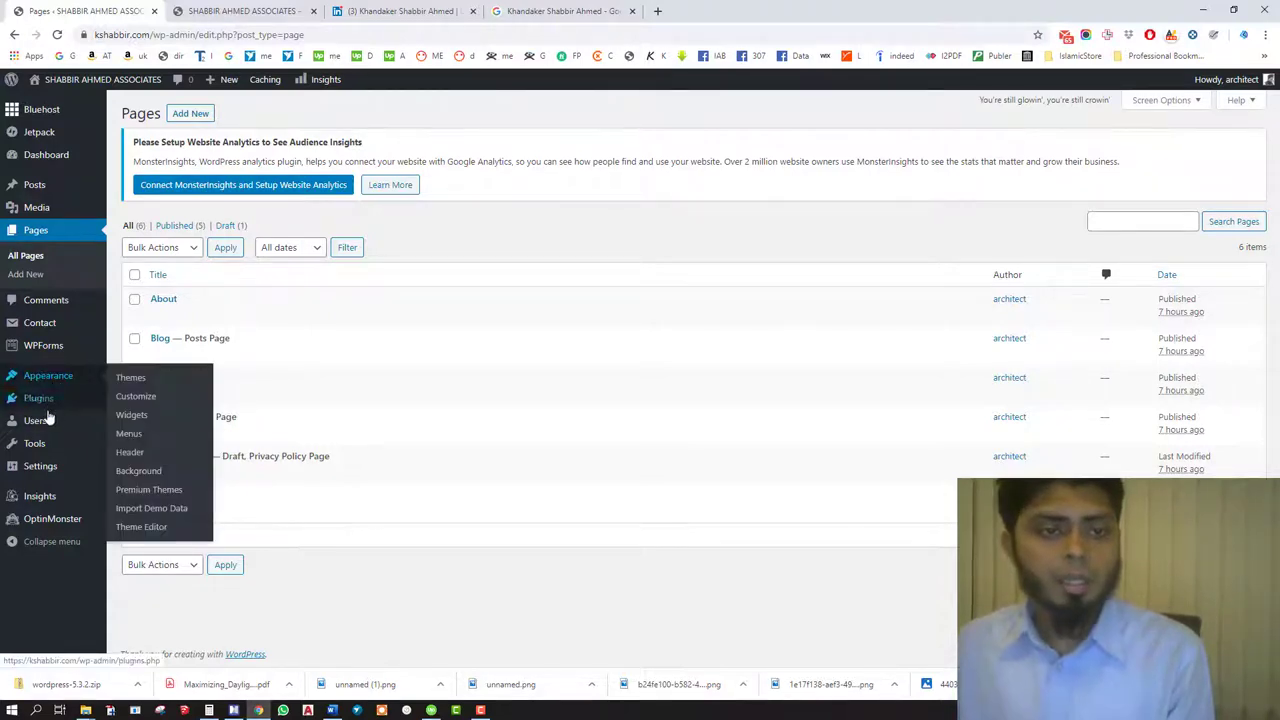
# - Create a new page in a separate browser tab and title it "Demo Page"
pyautogui.moveTo(44, 467)
pyautogui.moveTo(227, 82)
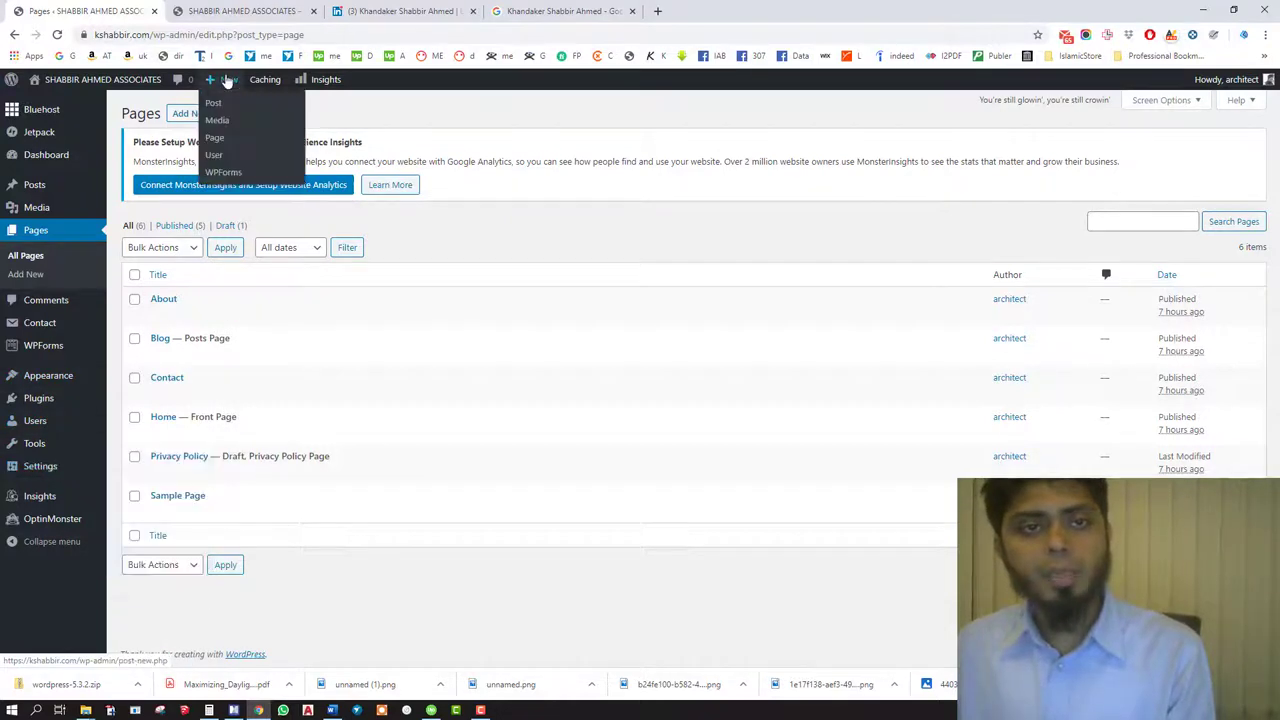
pyautogui.middleClick(214, 137)
pyautogui.click(196, 10)
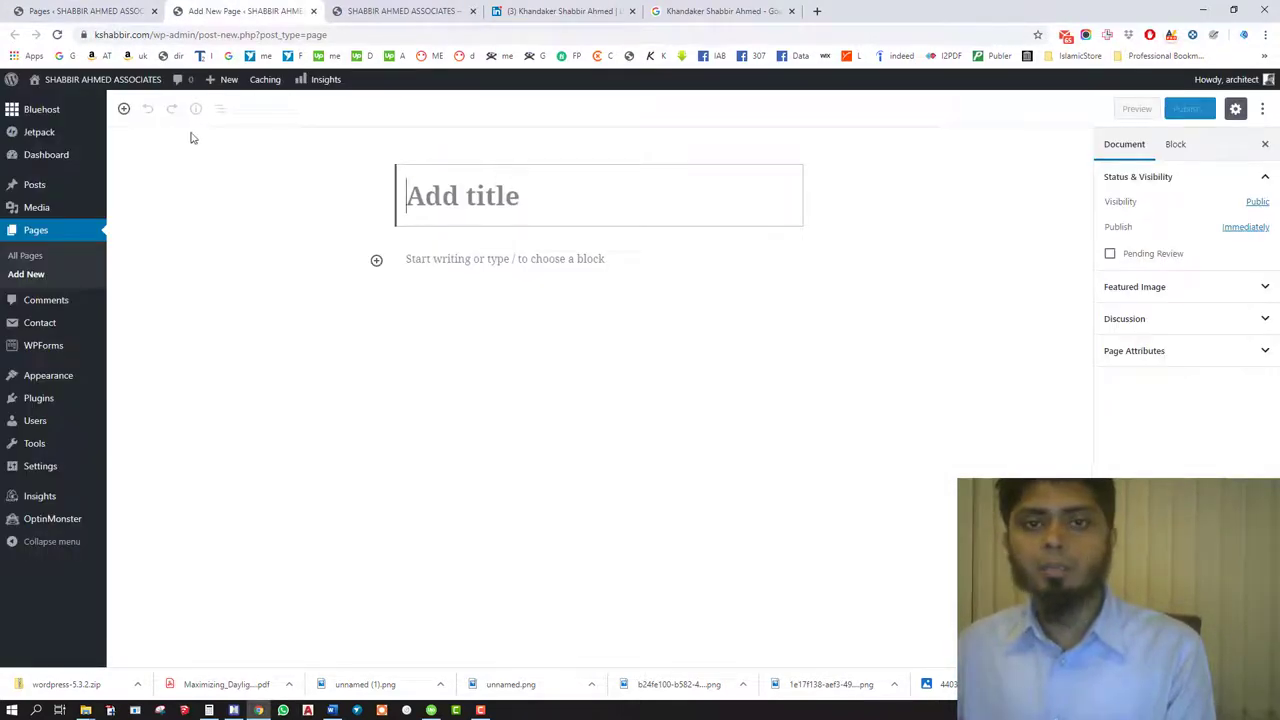
pyautogui.click(451, 258)
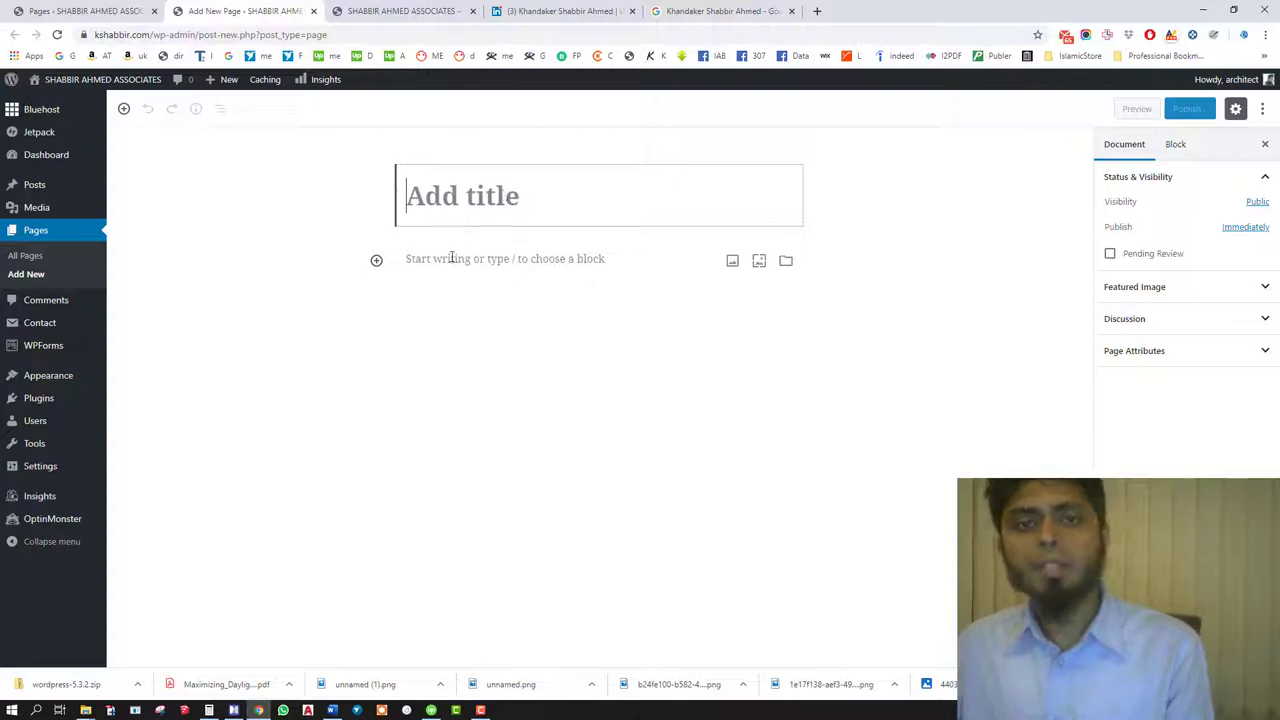
pyautogui.click(459, 194)
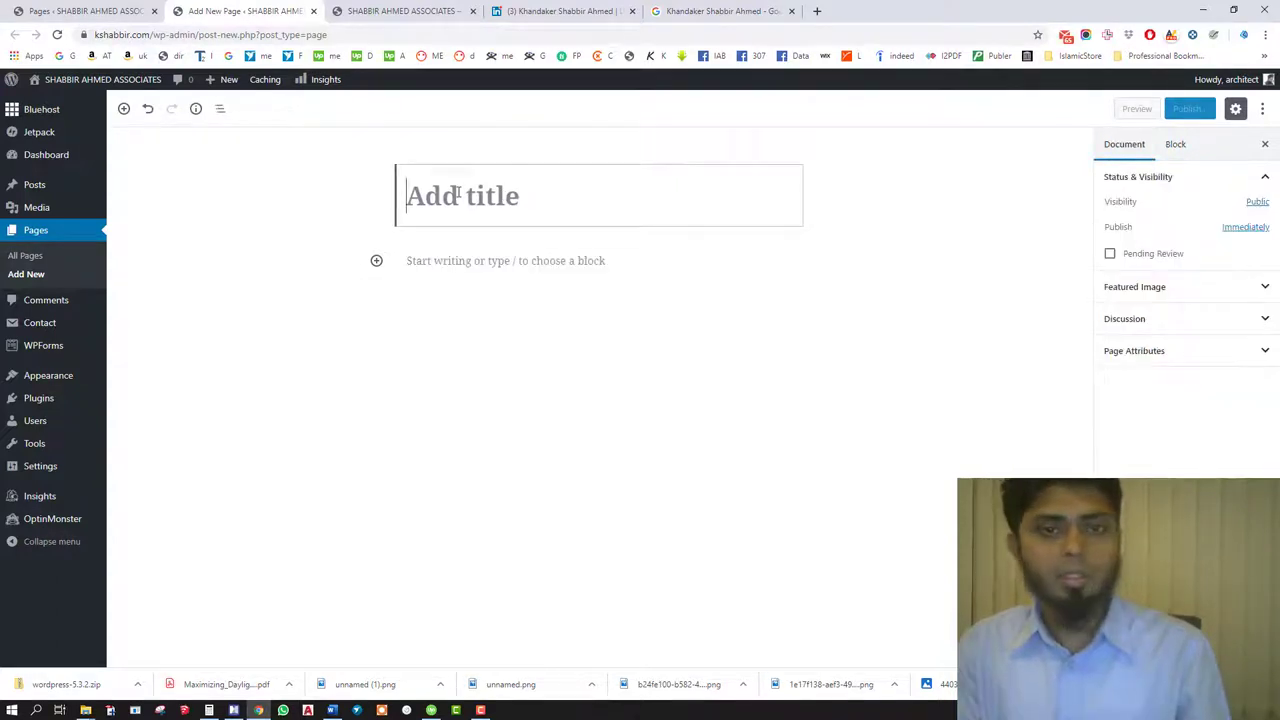
pyautogui.write('Demo Page')
pyautogui.press('Return')
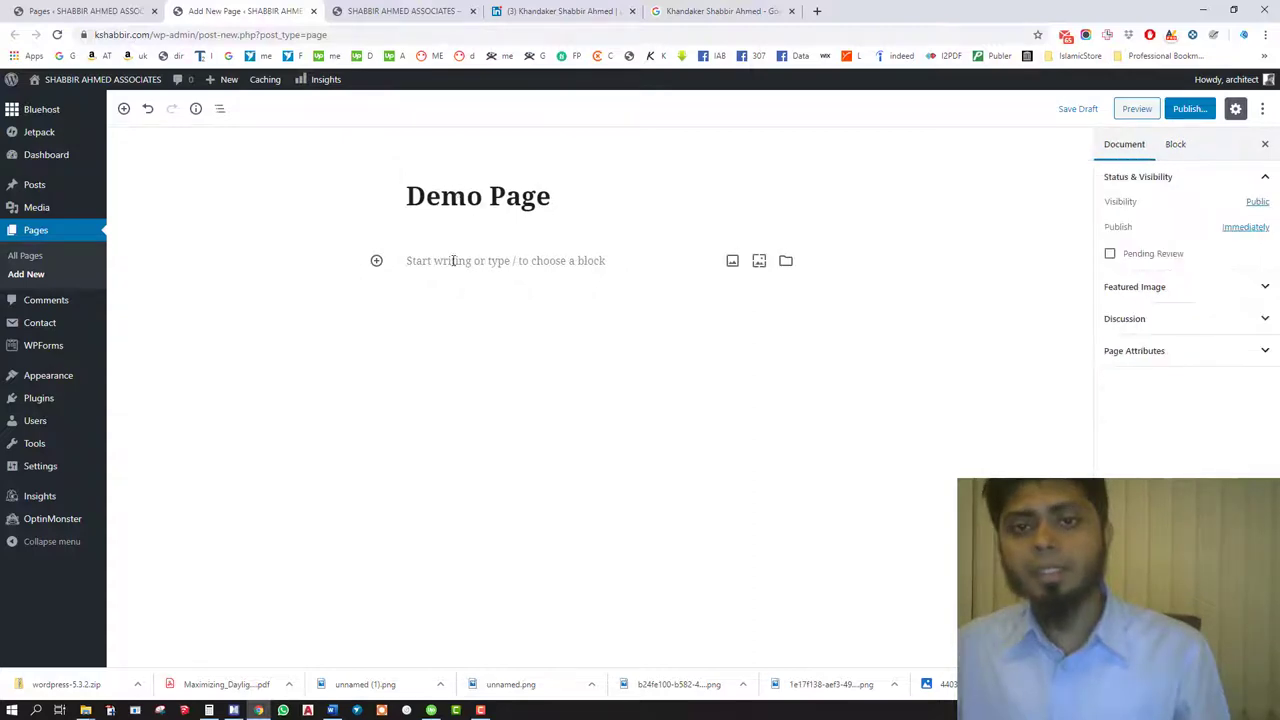
# - Add an image block below the page title and upload the JPG portrait whose file name starts with 44037087 from the Contents folder
pyautogui.click(732, 260)
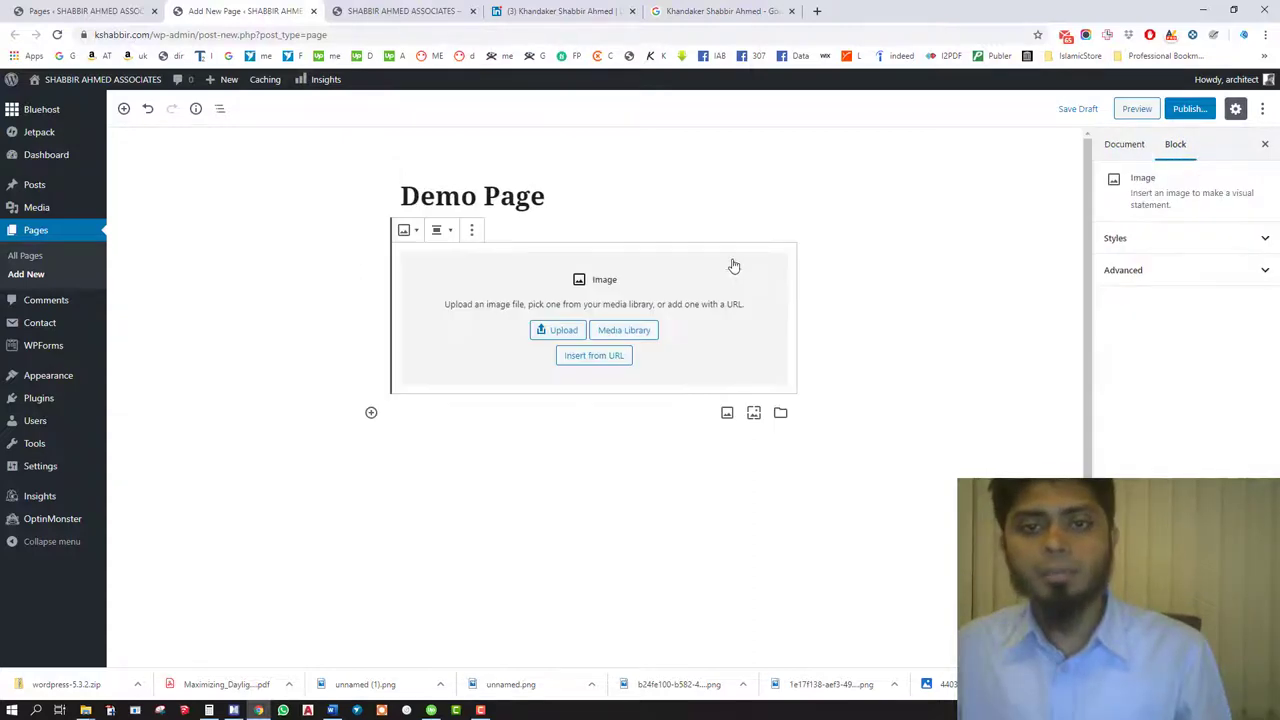
pyautogui.click(563, 331)
pyautogui.click(420, 125)
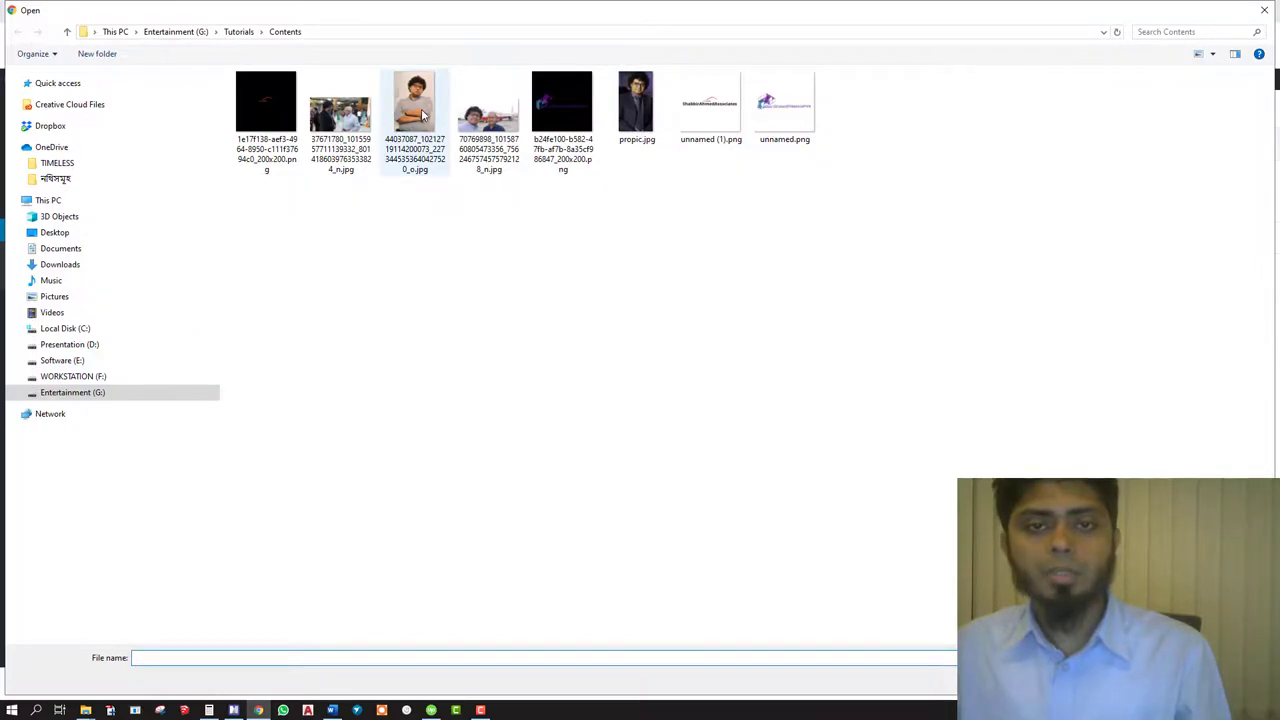
pyautogui.doubleClick(420, 125)
pyautogui.scroll(-4, 726, 311)
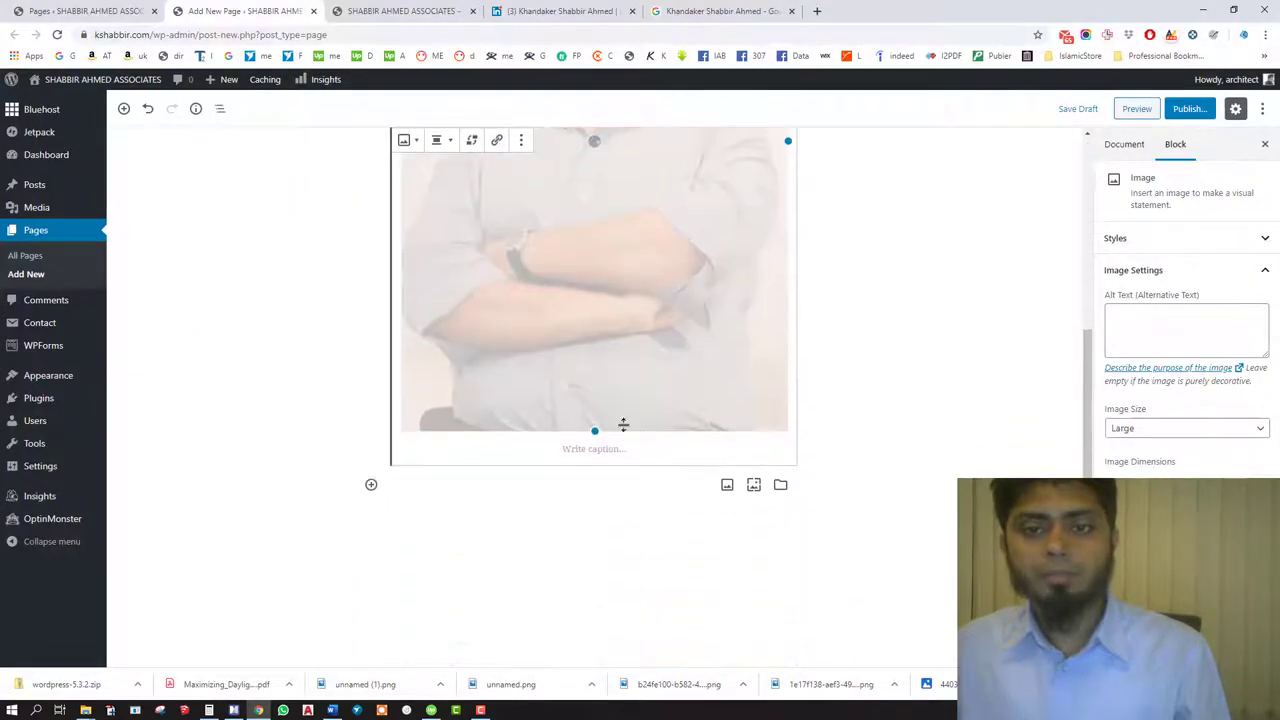
# - Caption the portrait image with the person's full name, copied from the LinkedIn profile open in another browser tab
pyautogui.click(587, 452)
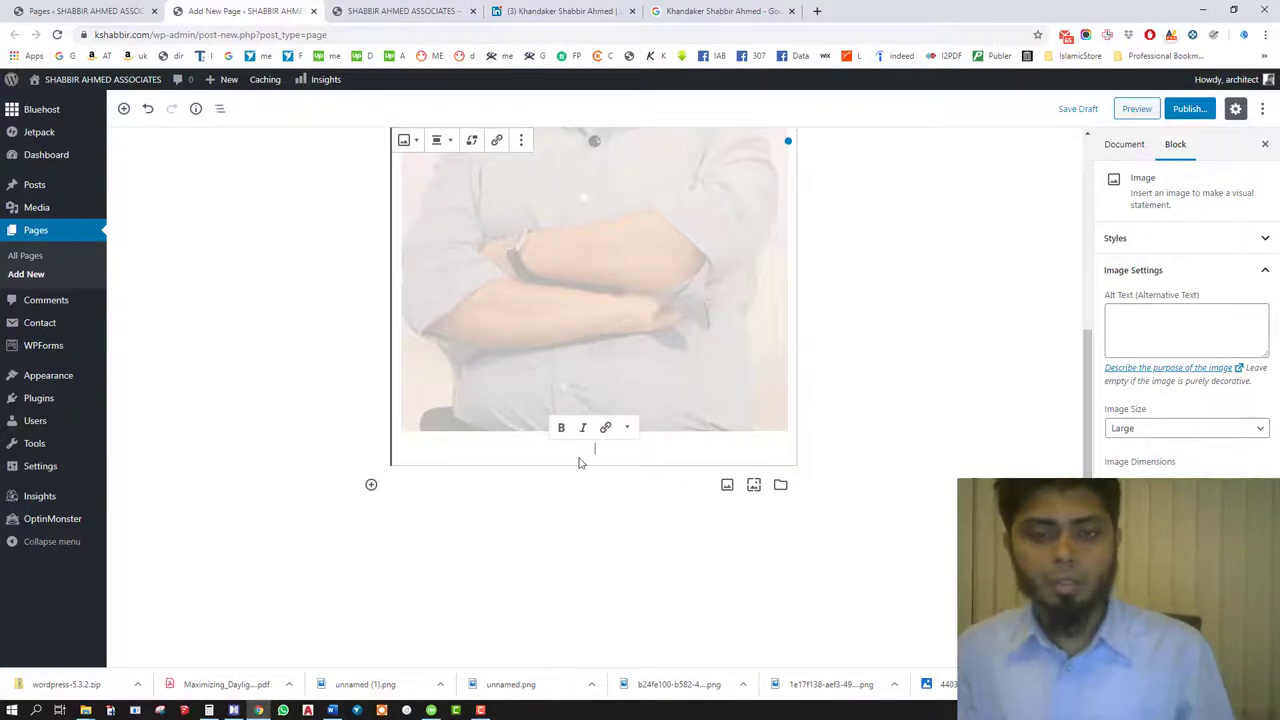
pyautogui.write('D')
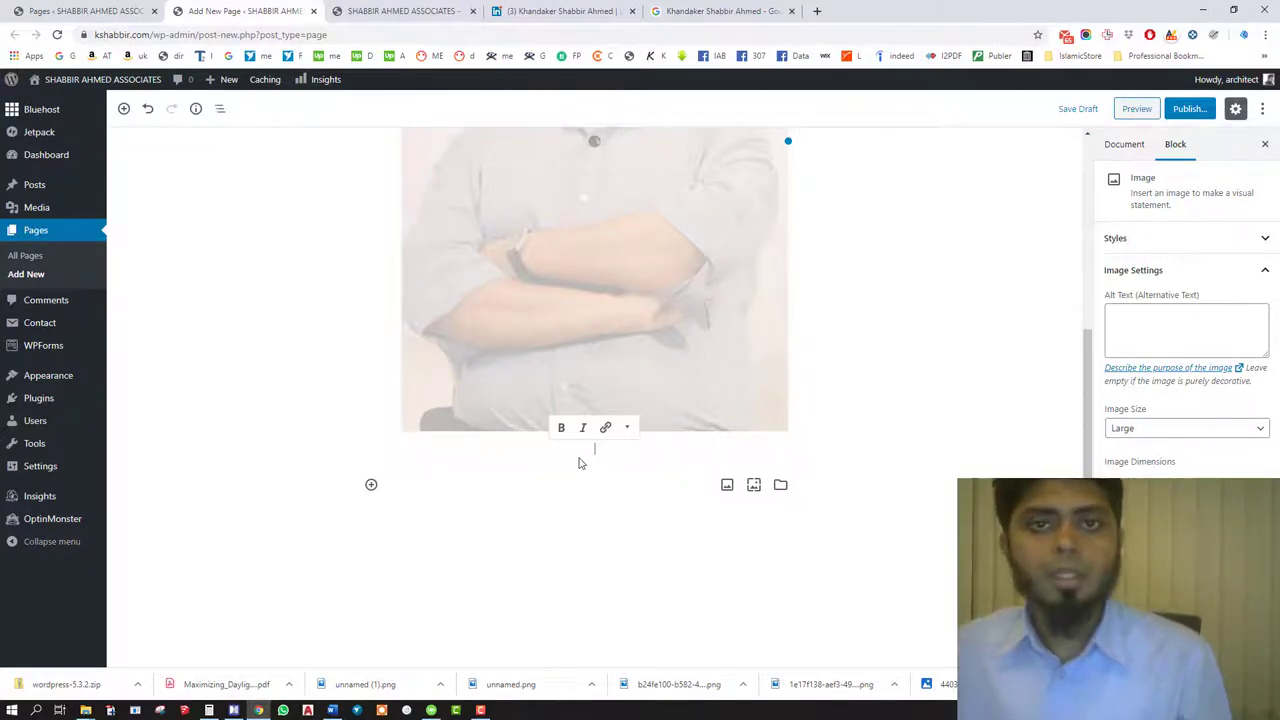
pyautogui.click(513, 14)
pyautogui.click(462, 321)
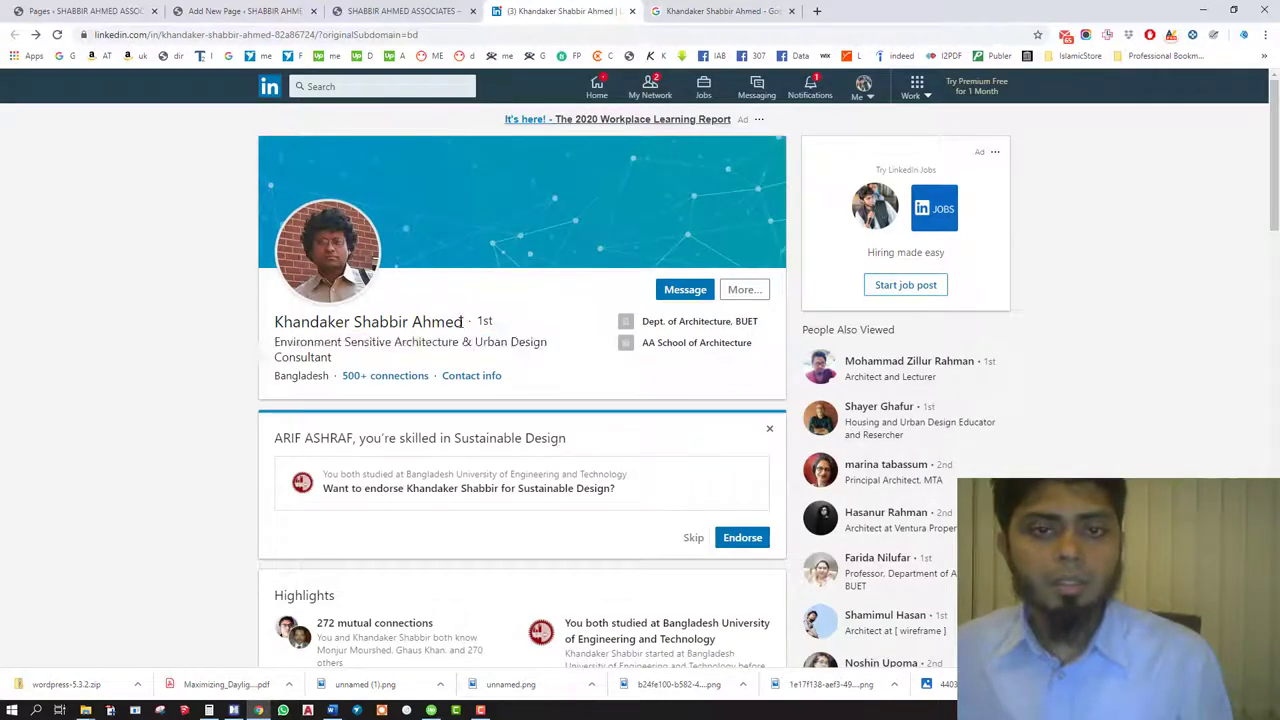
pyautogui.moveTo(459, 321)
pyautogui.mouseDown()
pyautogui.moveTo(272, 321)
pyautogui.moveTo(463, 321)
pyautogui.mouseUp()
pyautogui.hotkey('ctrl', 'c')
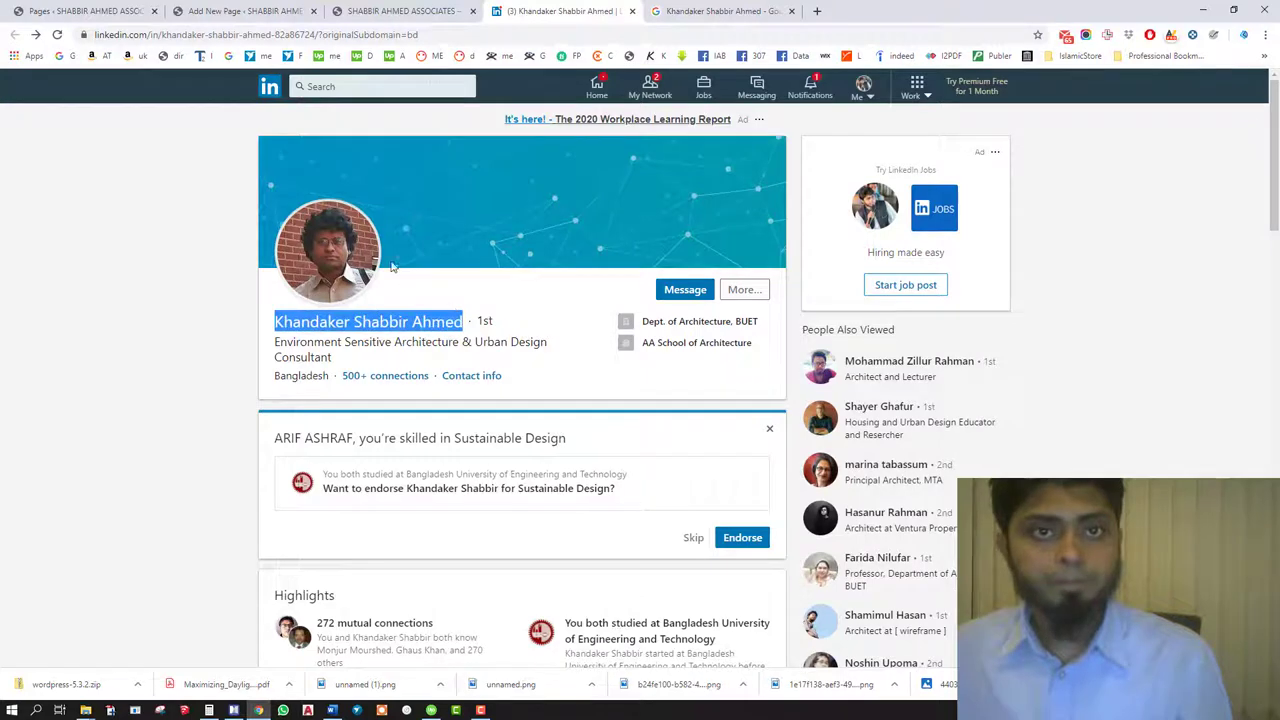
pyautogui.click(395, 10)
pyautogui.click(285, 8)
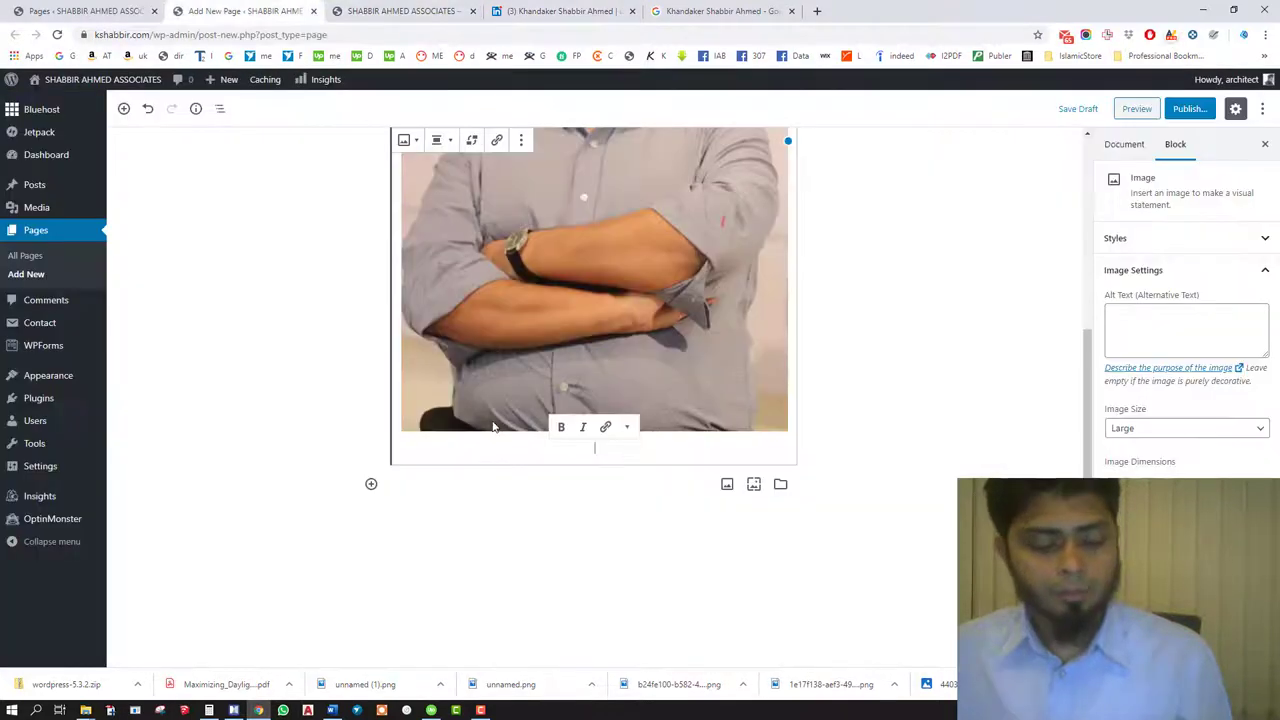
pyautogui.hotkey('ctrl', 'v')
pyautogui.click(1022, 324)
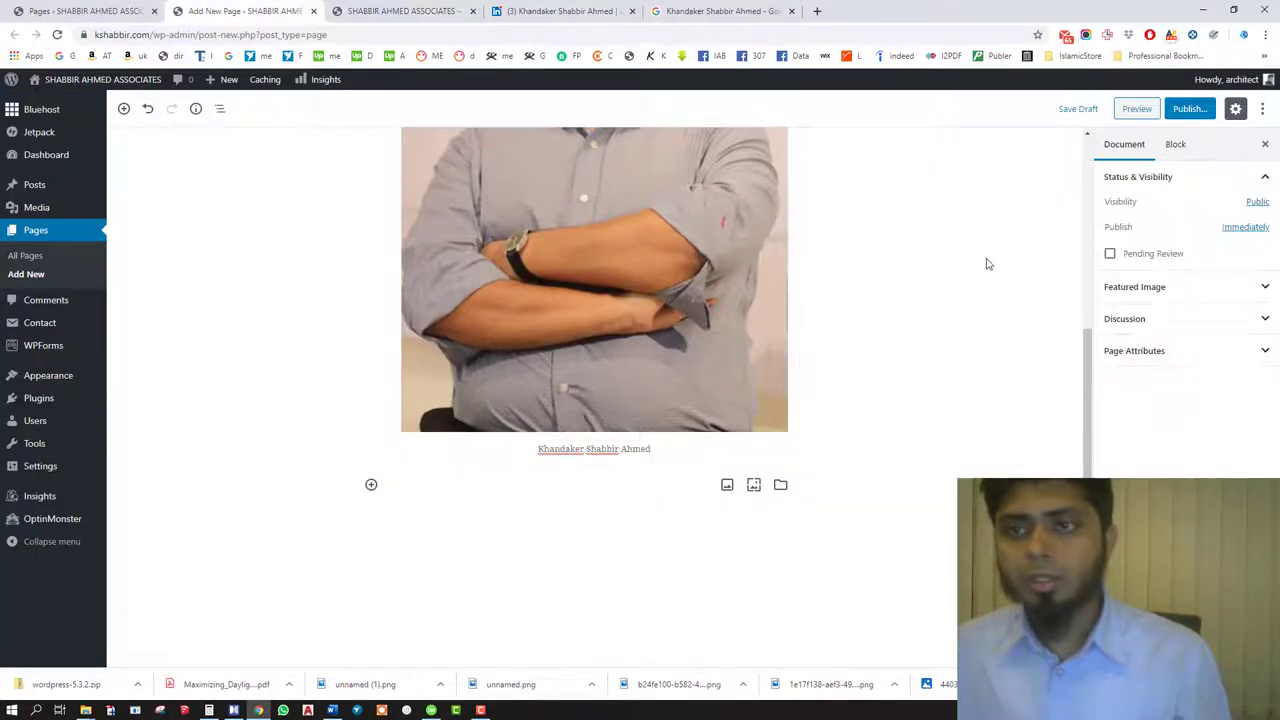
# - Publish the Demo Page with public visibility and view the live page
pyautogui.scroll(2, 986, 263)
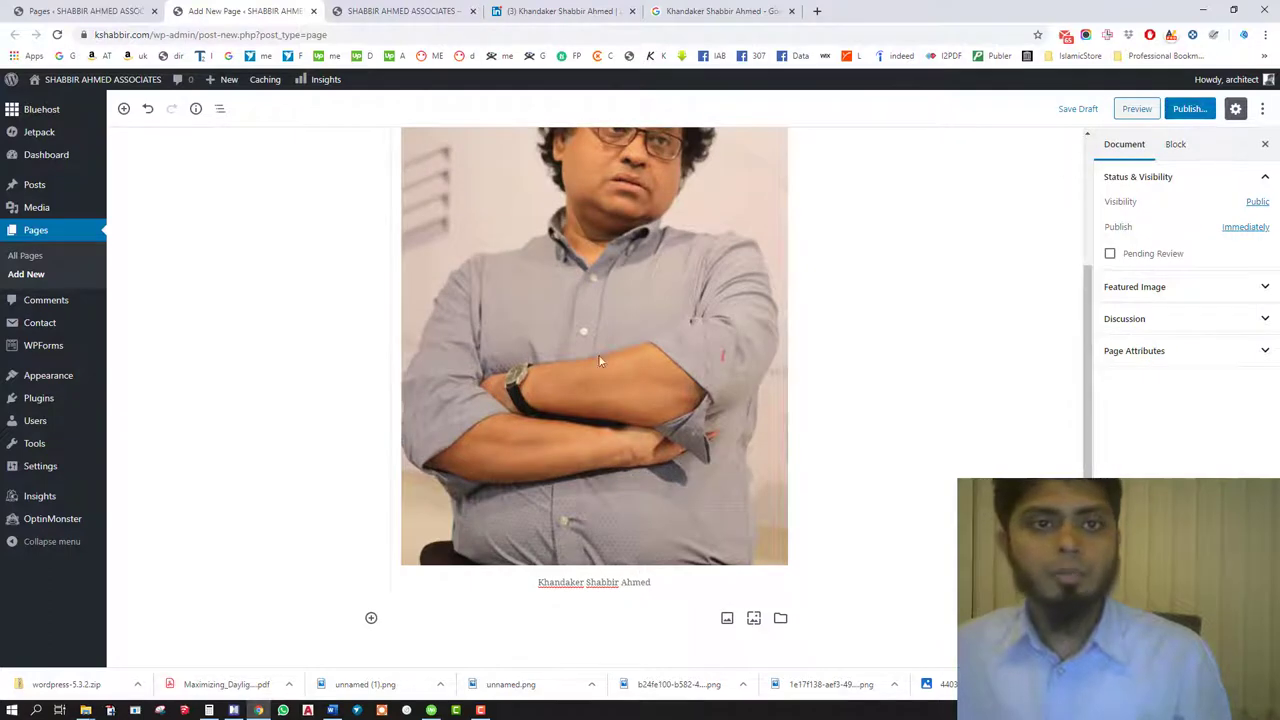
pyautogui.scroll(3, 553, 360)
pyautogui.click(1187, 112)
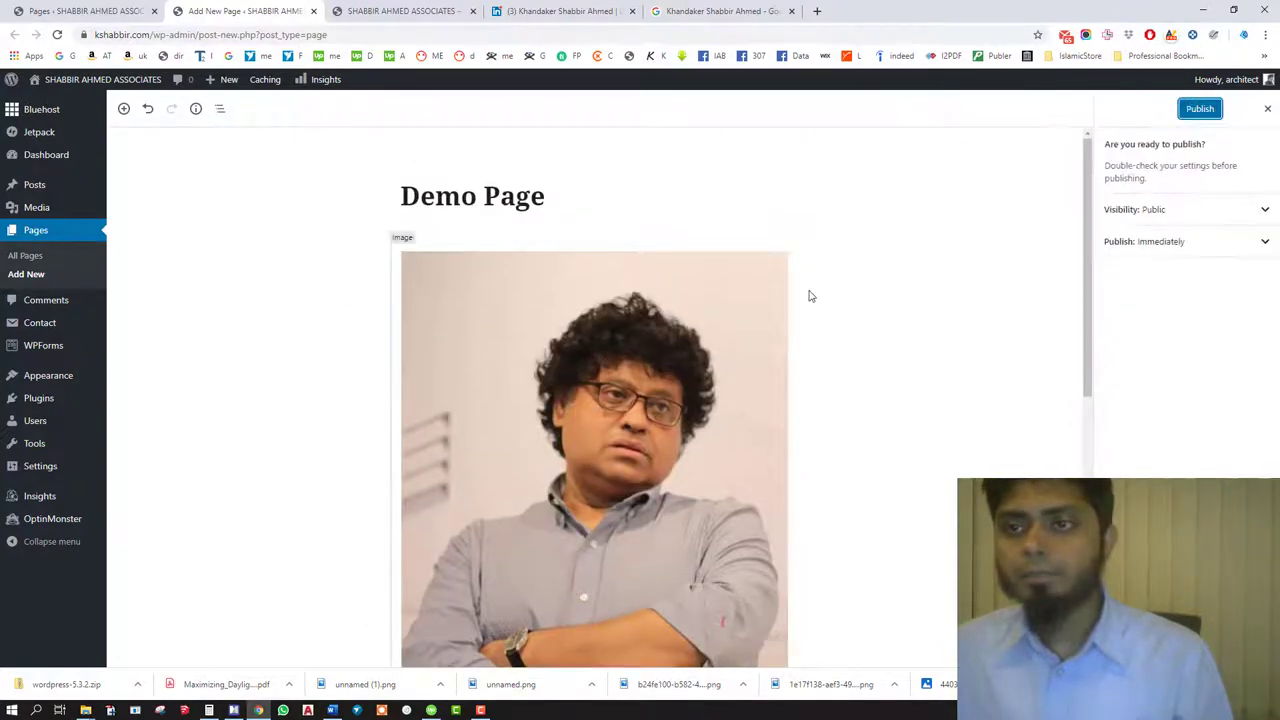
pyautogui.click(1199, 110)
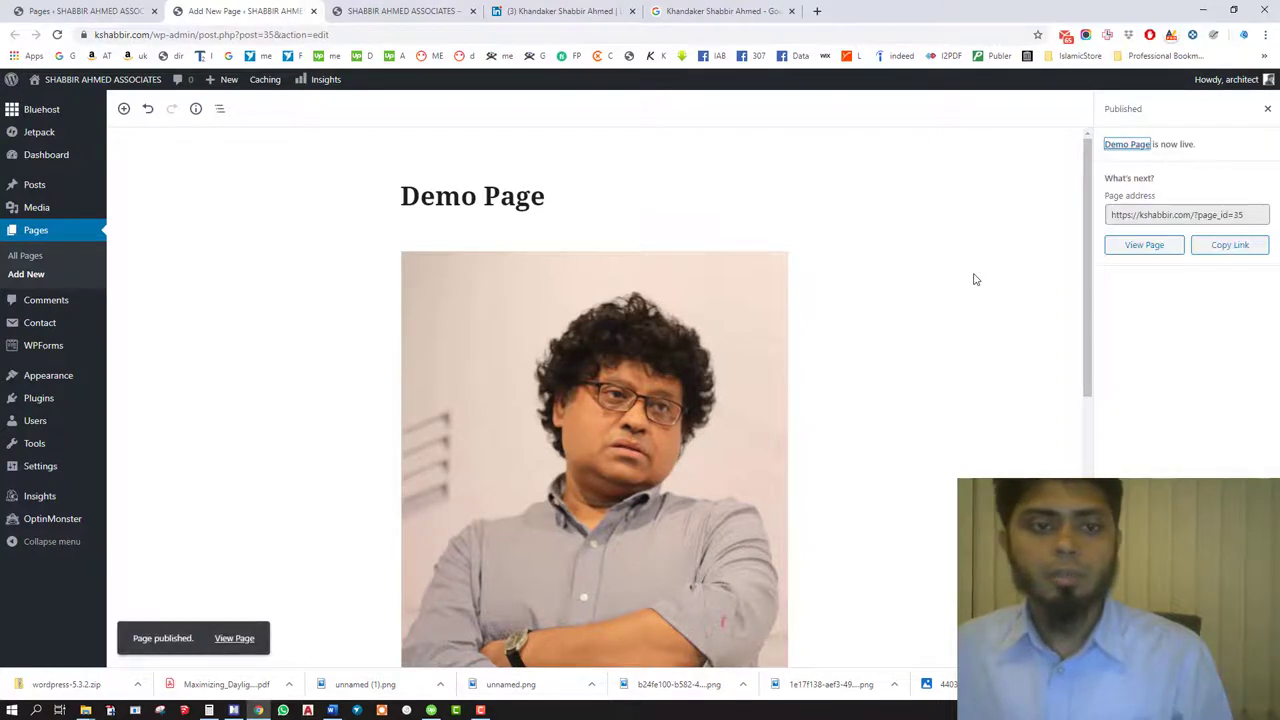
pyautogui.click(246, 638)
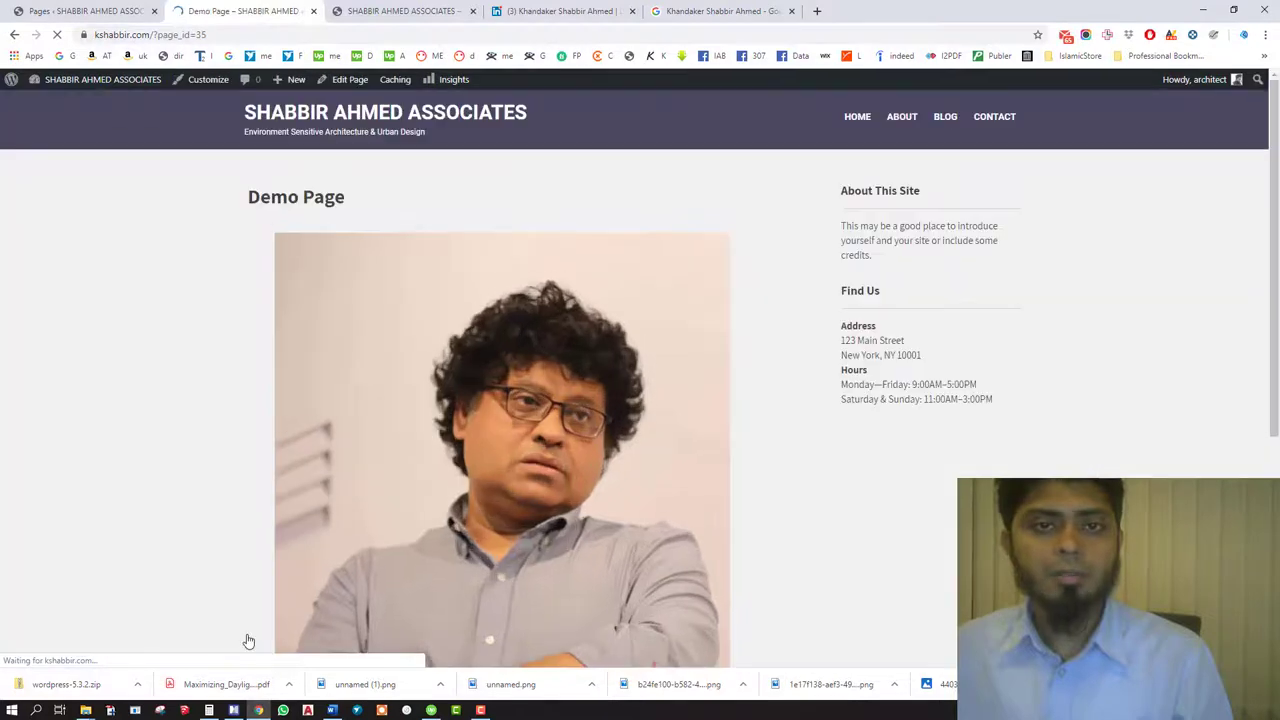
# - Return to the refreshed list of all pages and move the Demo Page to the trash
pyautogui.click(73, 6)
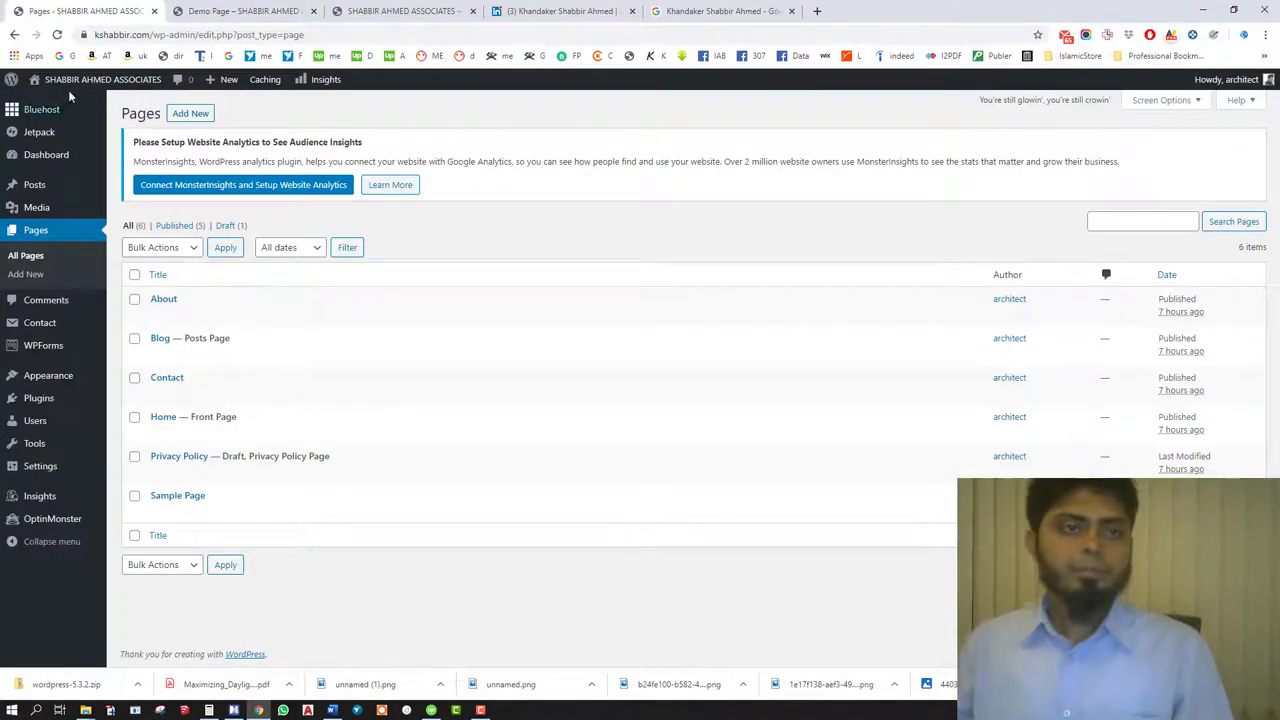
pyautogui.click(313, 86)
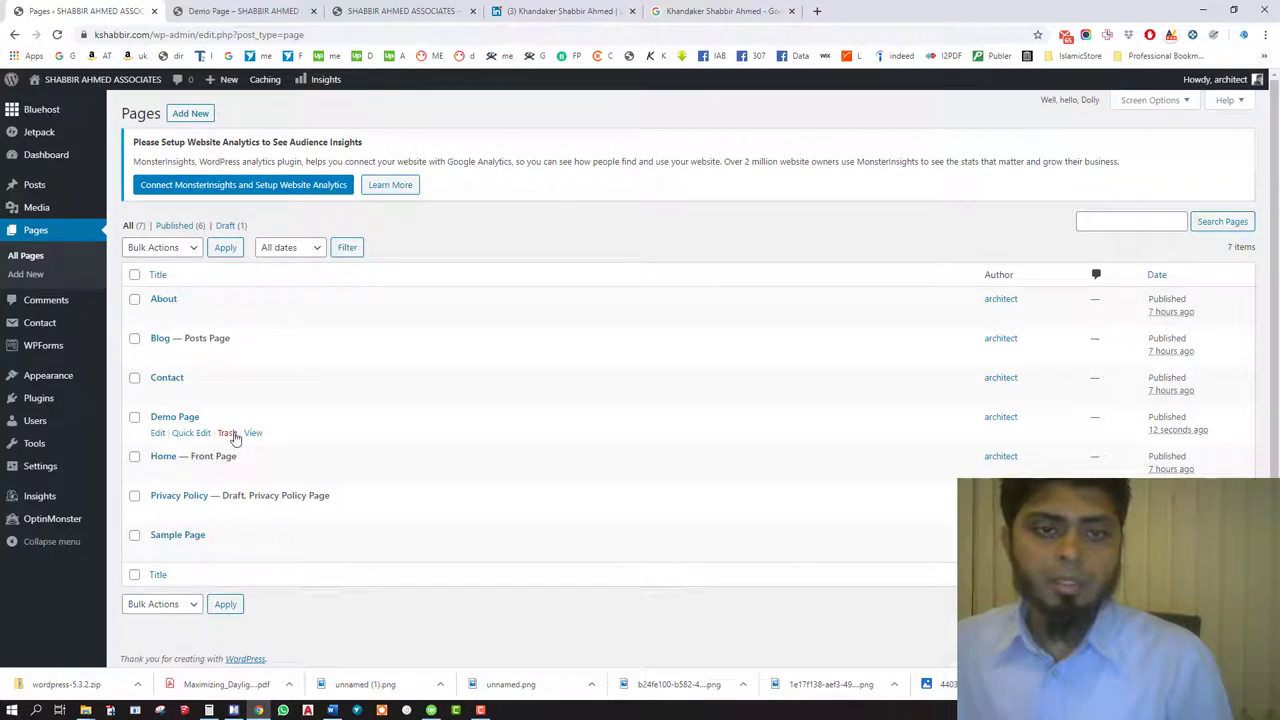
pyautogui.click(229, 436)
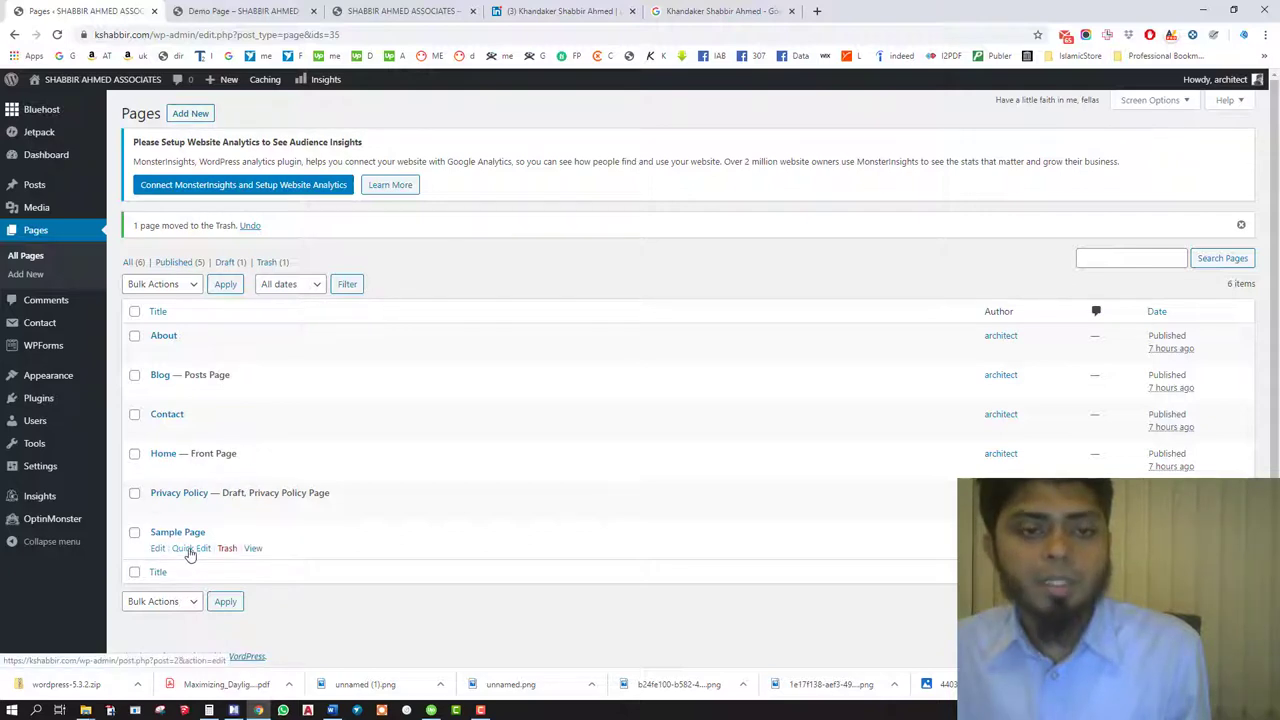
# - Rename the Sample Page as "Portfolio" through Quick Edit and set its slug to "portfolio"
pyautogui.click(188, 549)
pyautogui.tripleClick(234, 553)
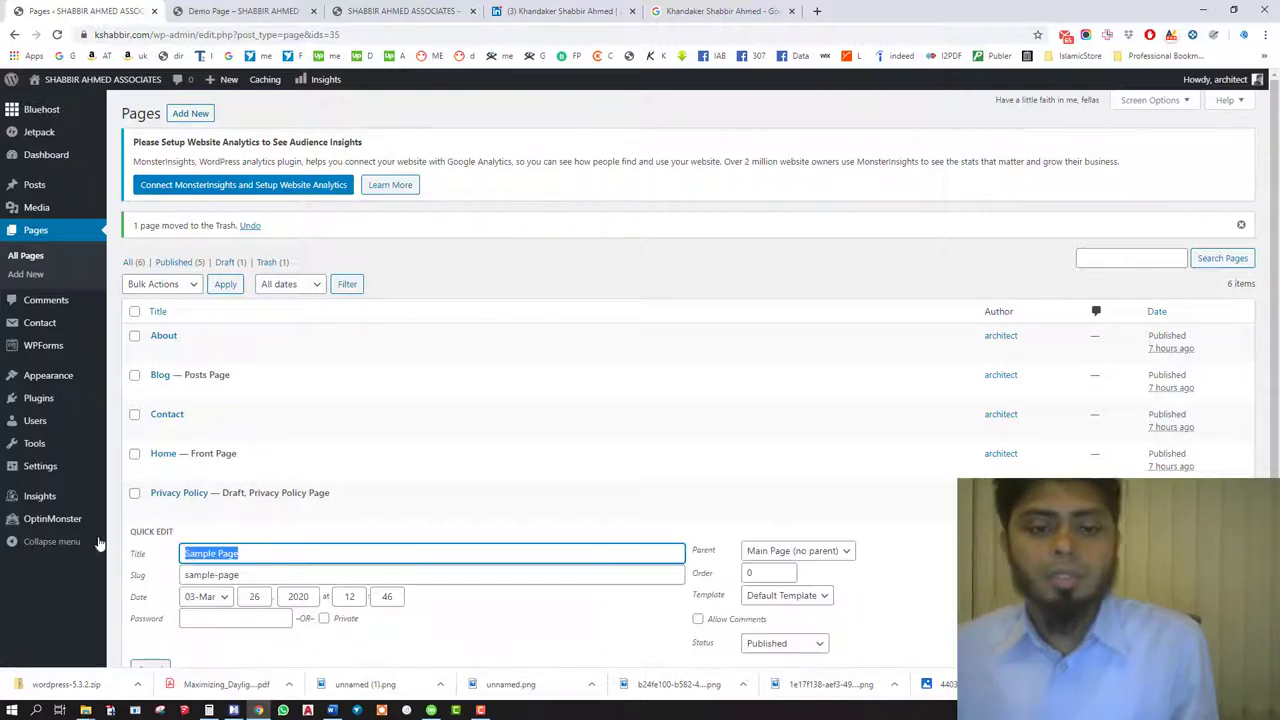
pyautogui.write('Po')
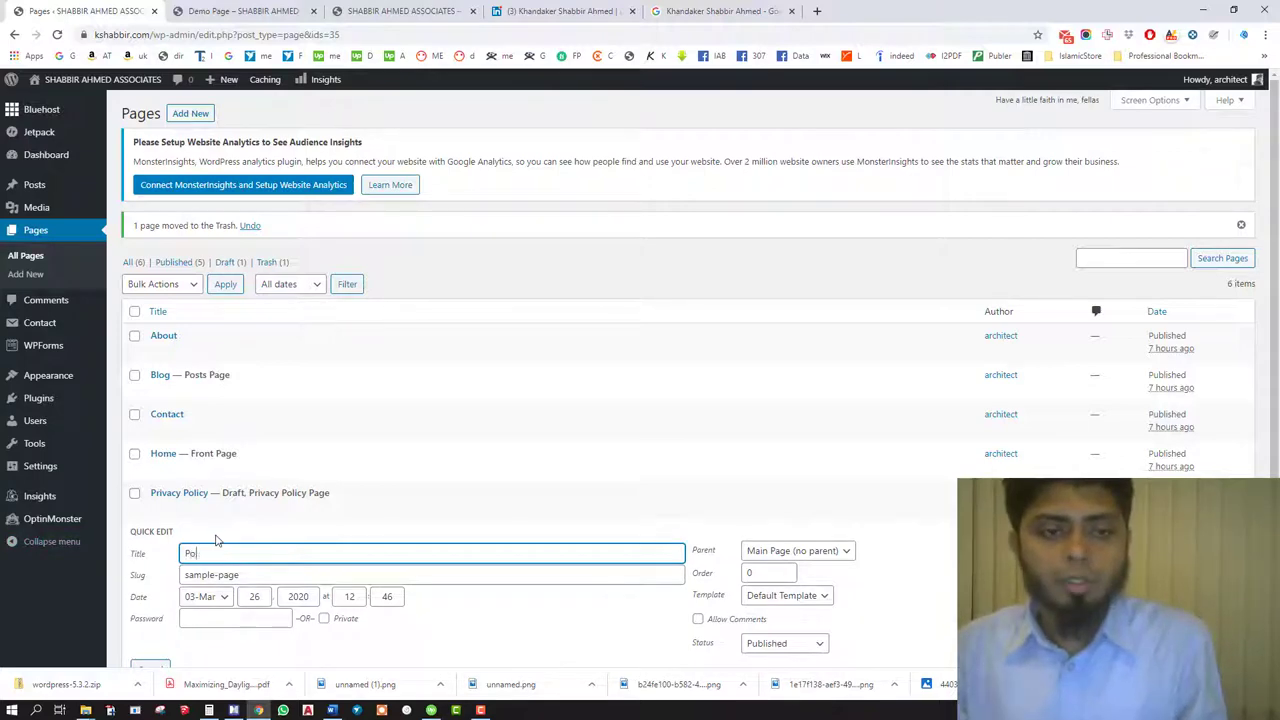
pyautogui.write('rtfolio')
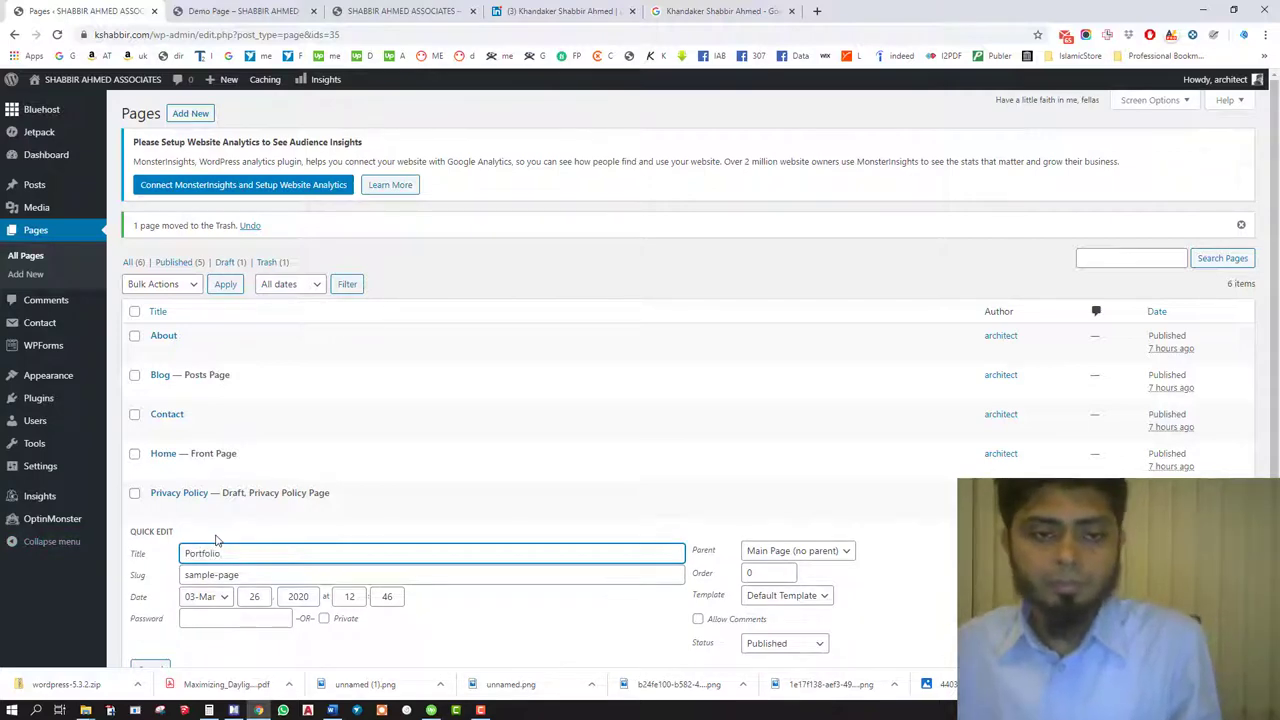
pyautogui.press('Tab')
pyautogui.write('p')
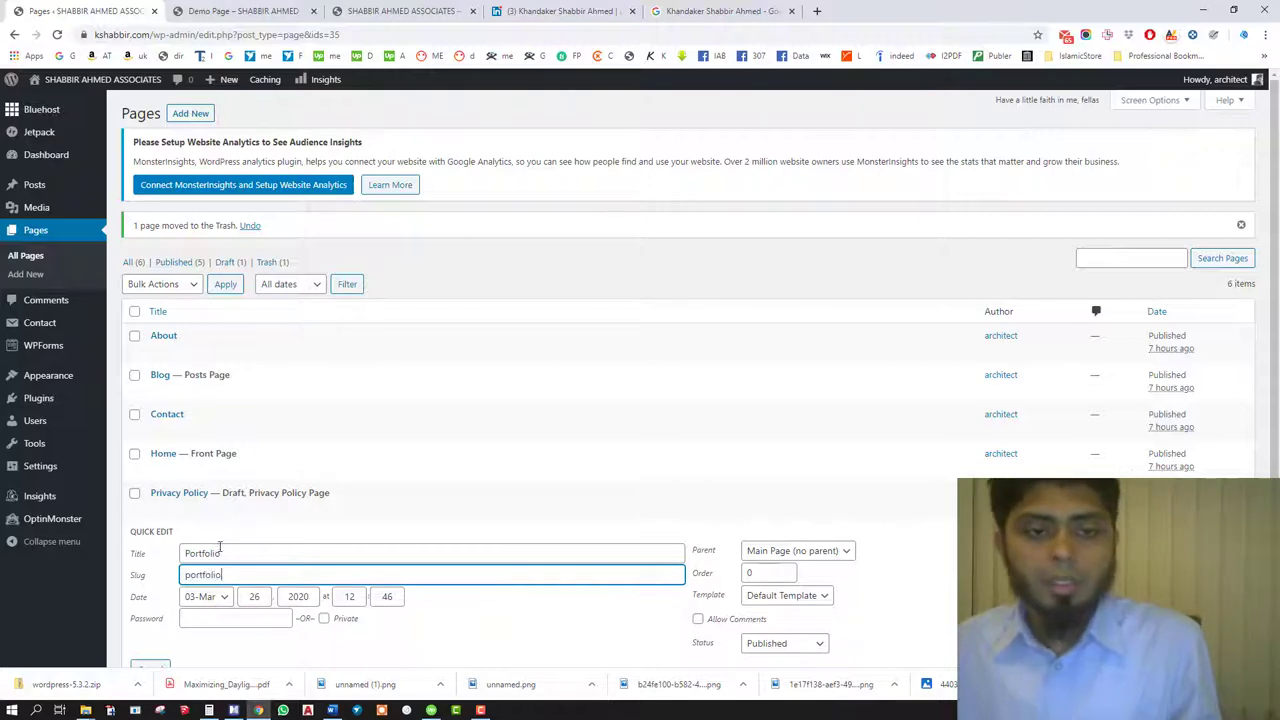
pyautogui.scroll(-2, 220, 545)
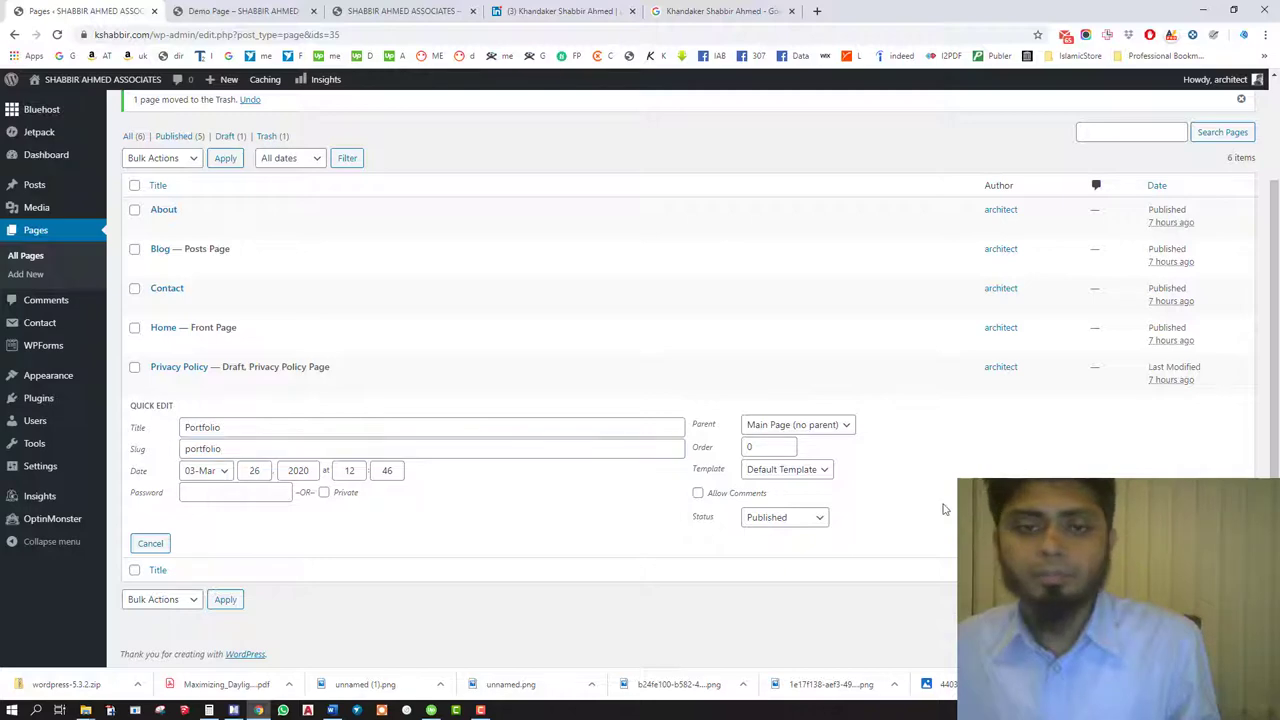
# - Check the live site's navigation, and rename the Blog page as "News" through Quick Edit with a matching slug
pyautogui.click(298, 14)
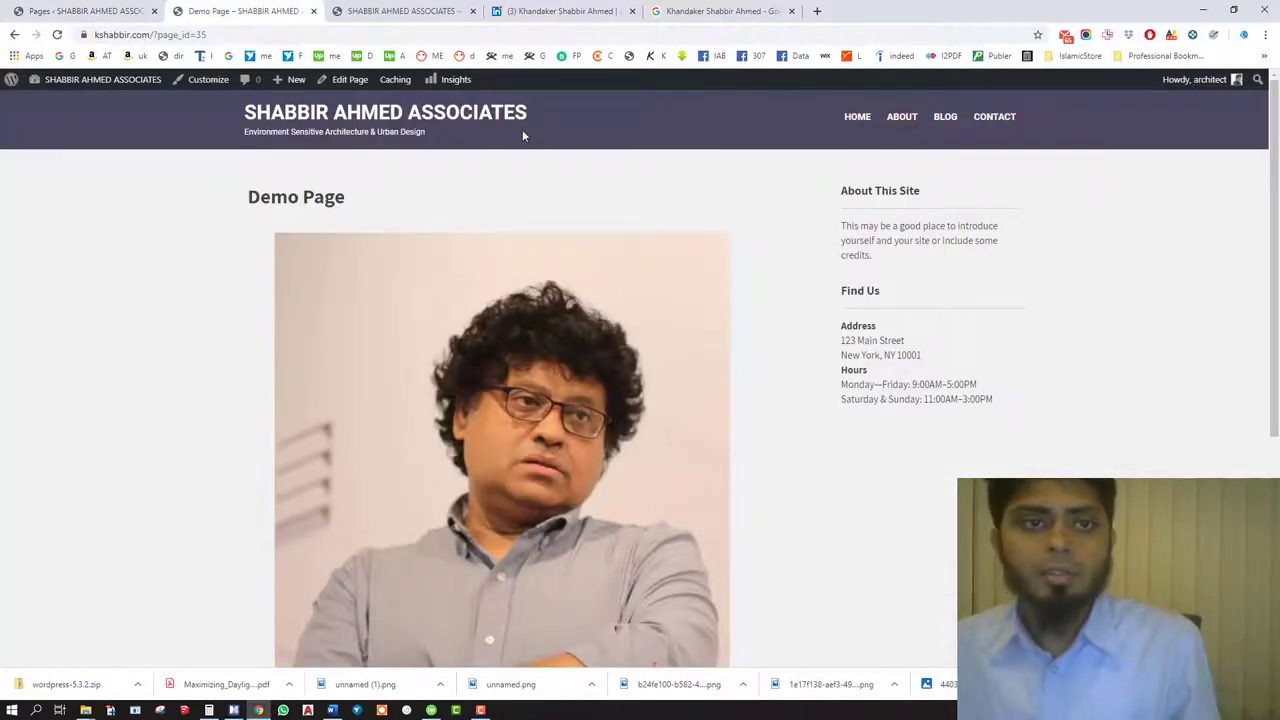
pyautogui.click(122, 12)
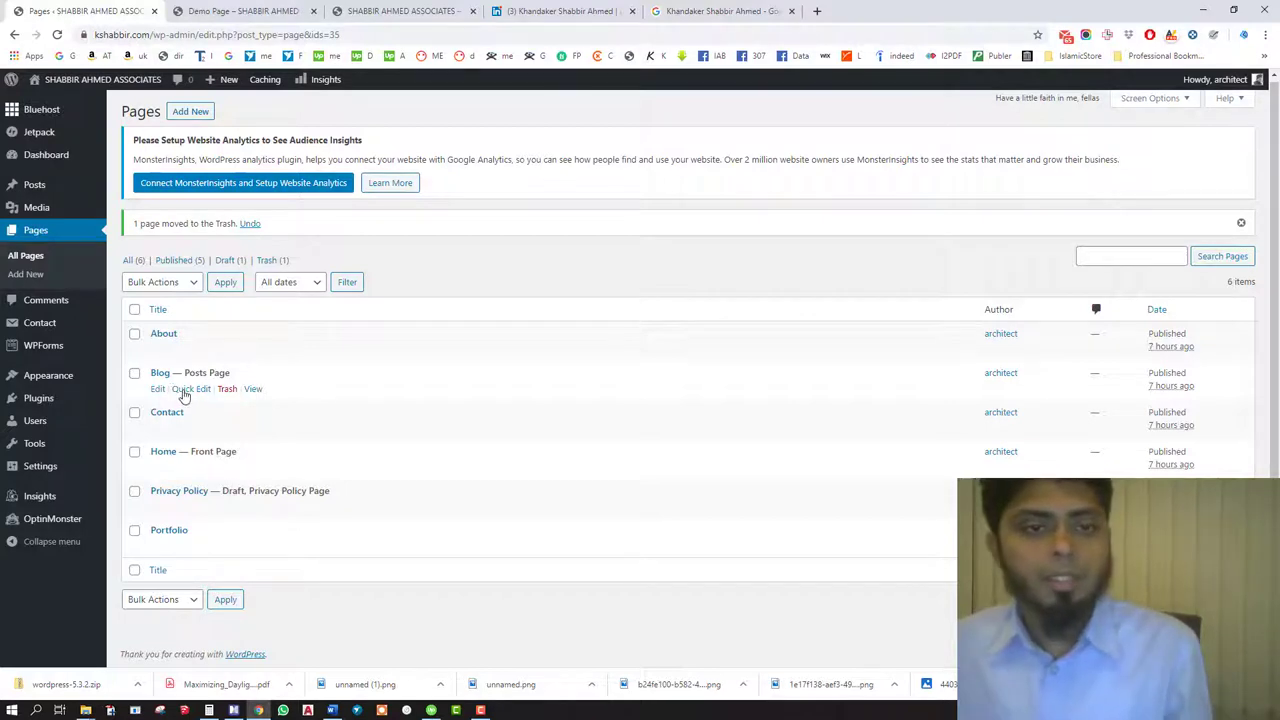
pyautogui.click(190, 389)
pyautogui.moveTo(236, 268); pyautogui.dragTo(110, 275)
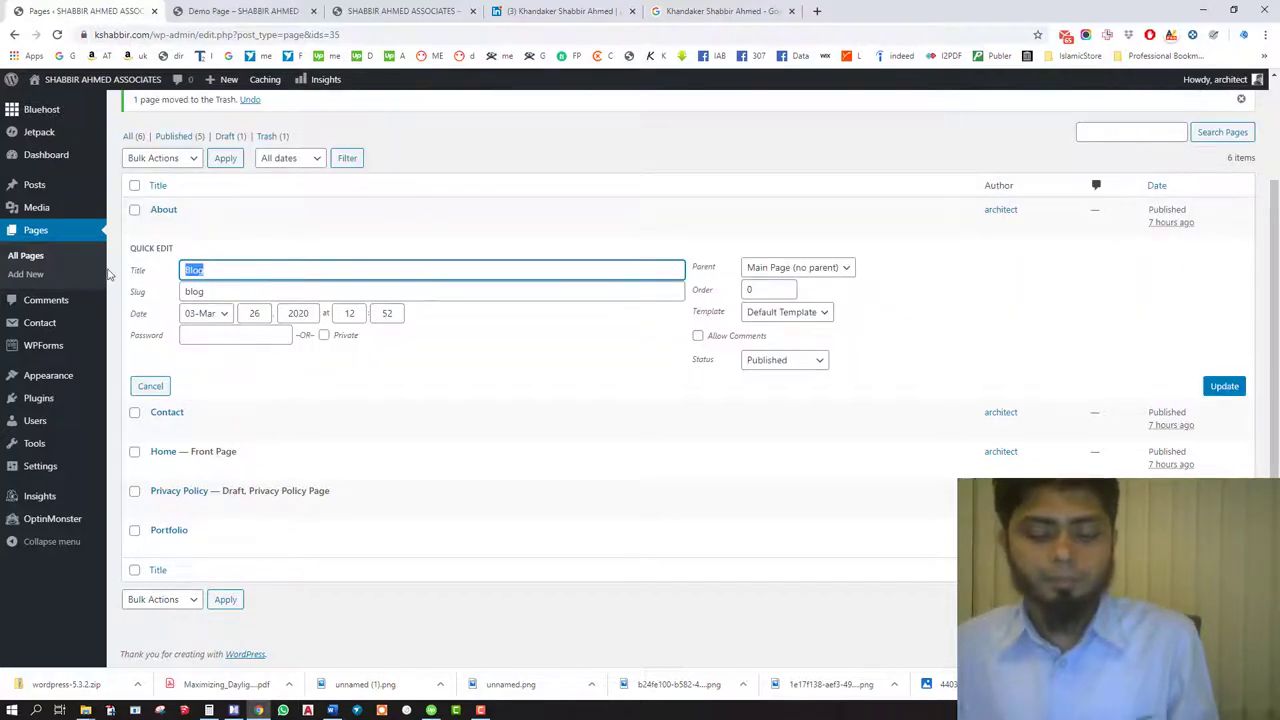
pyautogui.write('News')
pyautogui.press('Tab')
pyautogui.write('new')
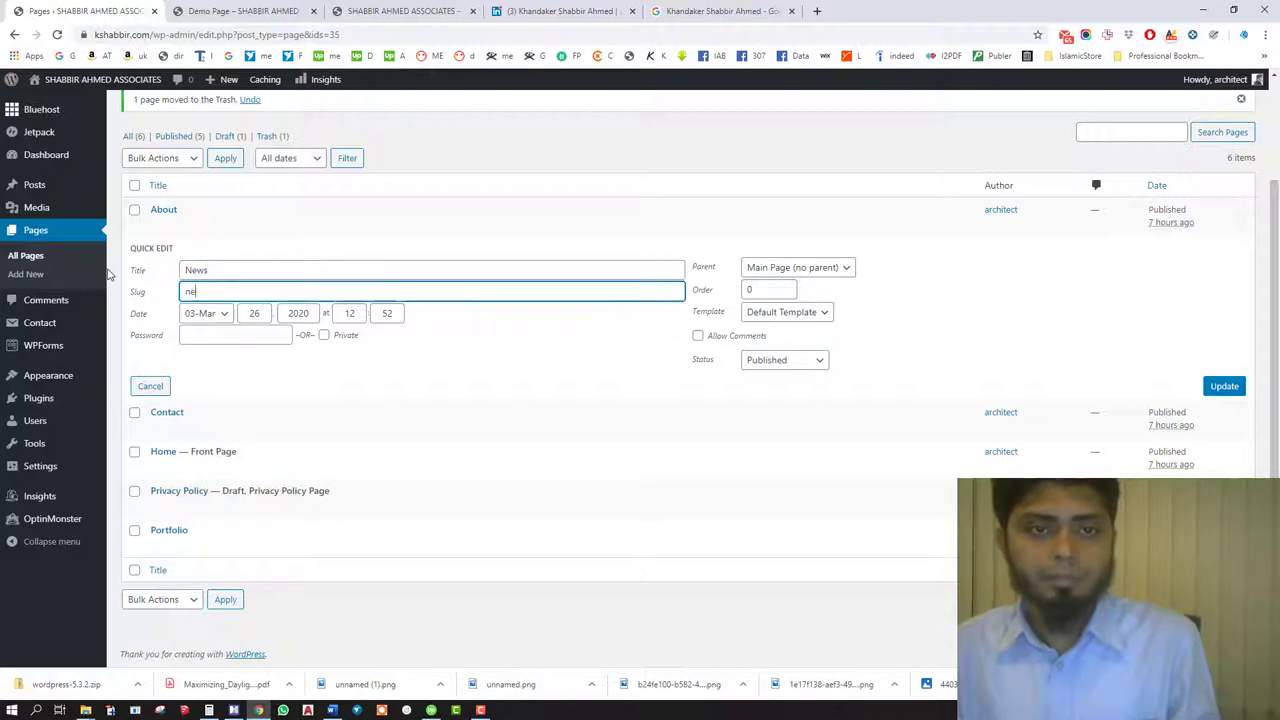
pyautogui.click(1222, 387)
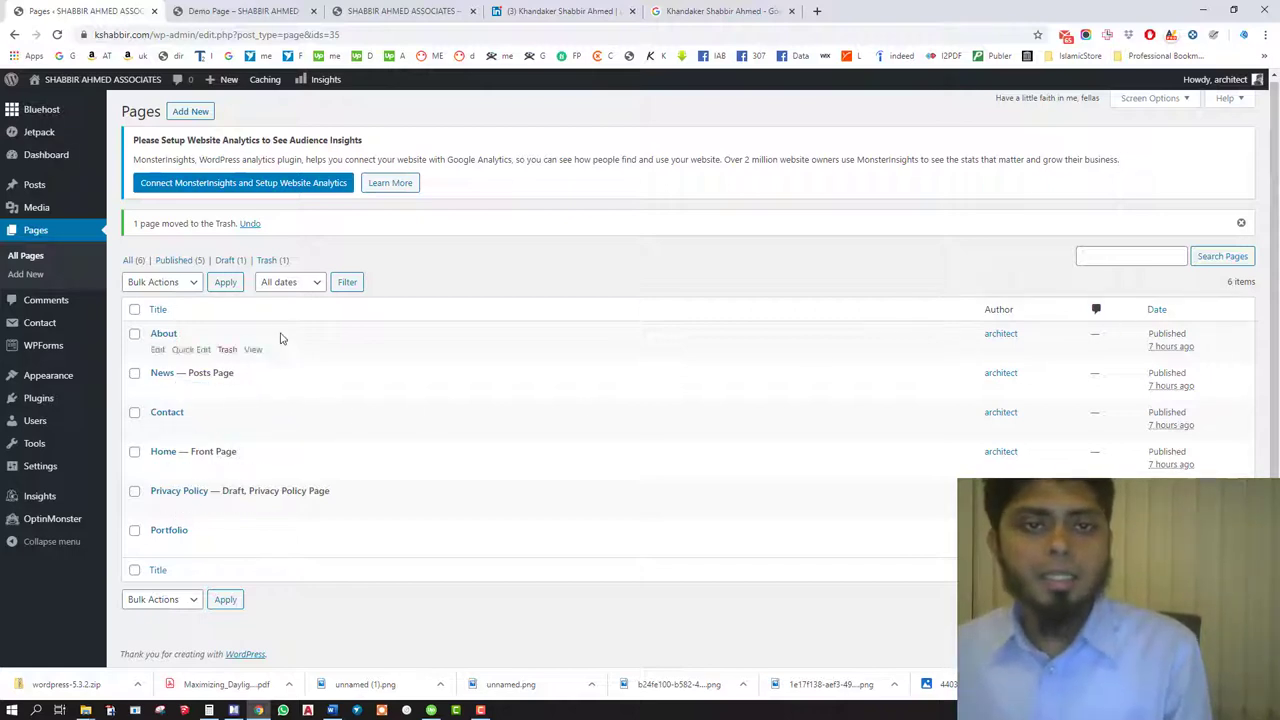
# - Create a new page titled "Service" with a paragraph reading "What Do You Do"
pyautogui.click(177, 114)
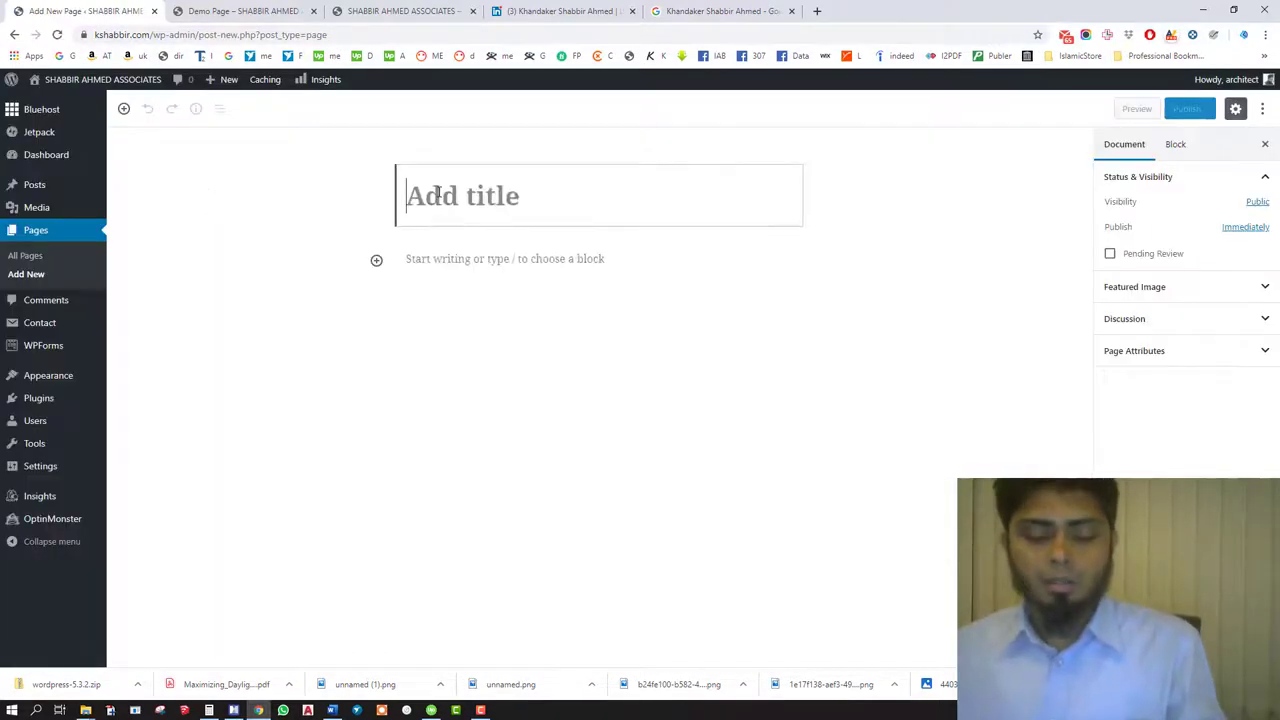
pyautogui.write('Service')
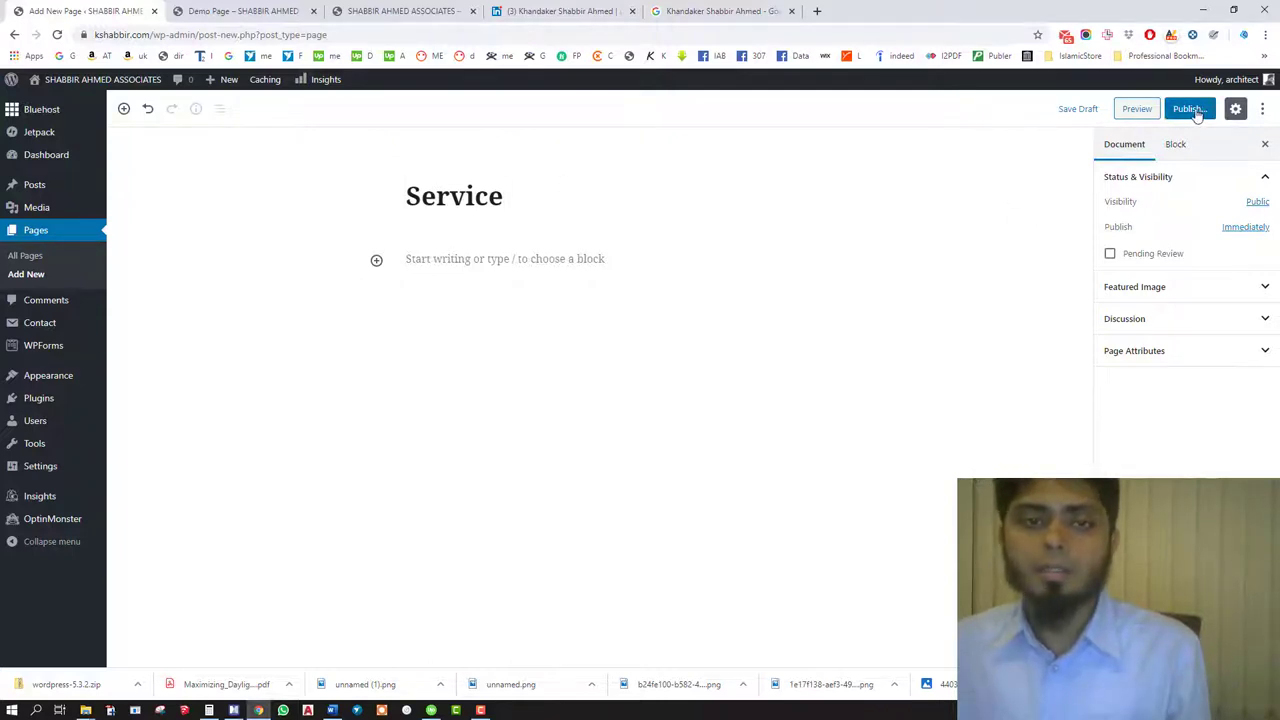
pyautogui.click(540, 261)
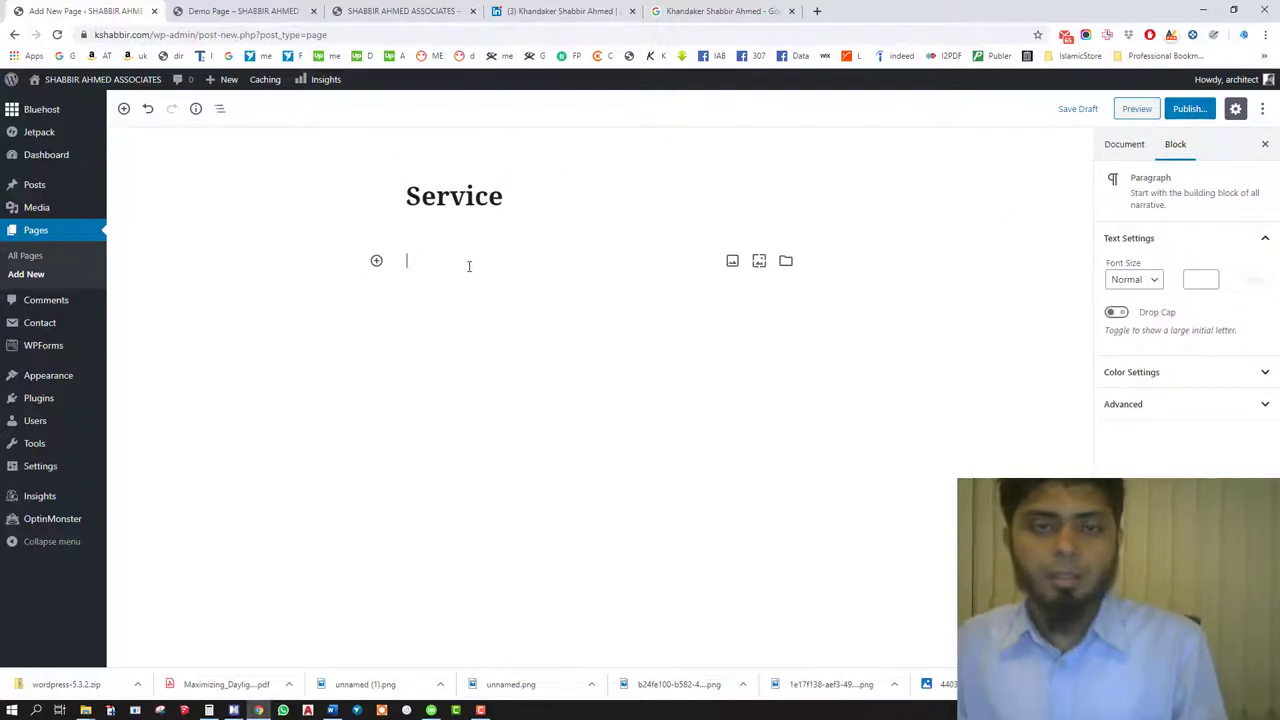
pyautogui.write('What Do')
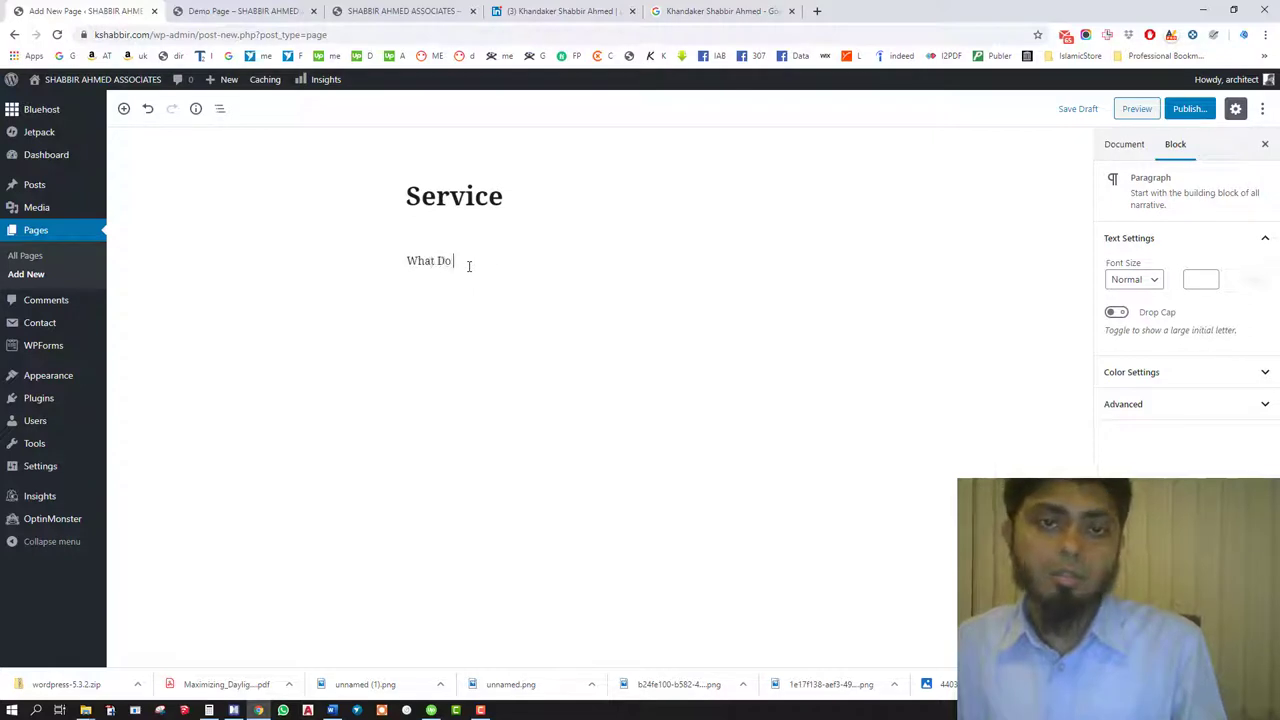
pyautogui.write(' You Do')
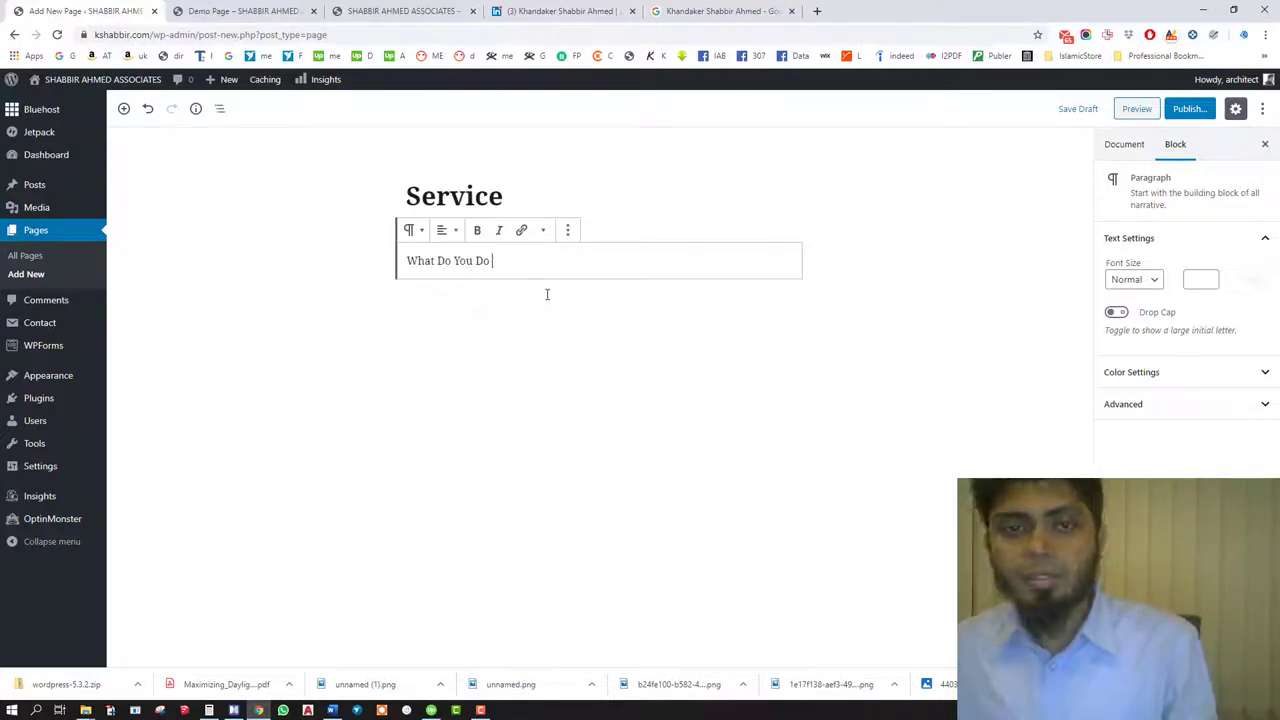
# - Add an image block below the paragraph and upload the JPG whose file name starts with 37671780 from the Contents folder
pyautogui.press('Return')
pyautogui.write('\\')
pyautogui.hotkey('ctrl', 'z')
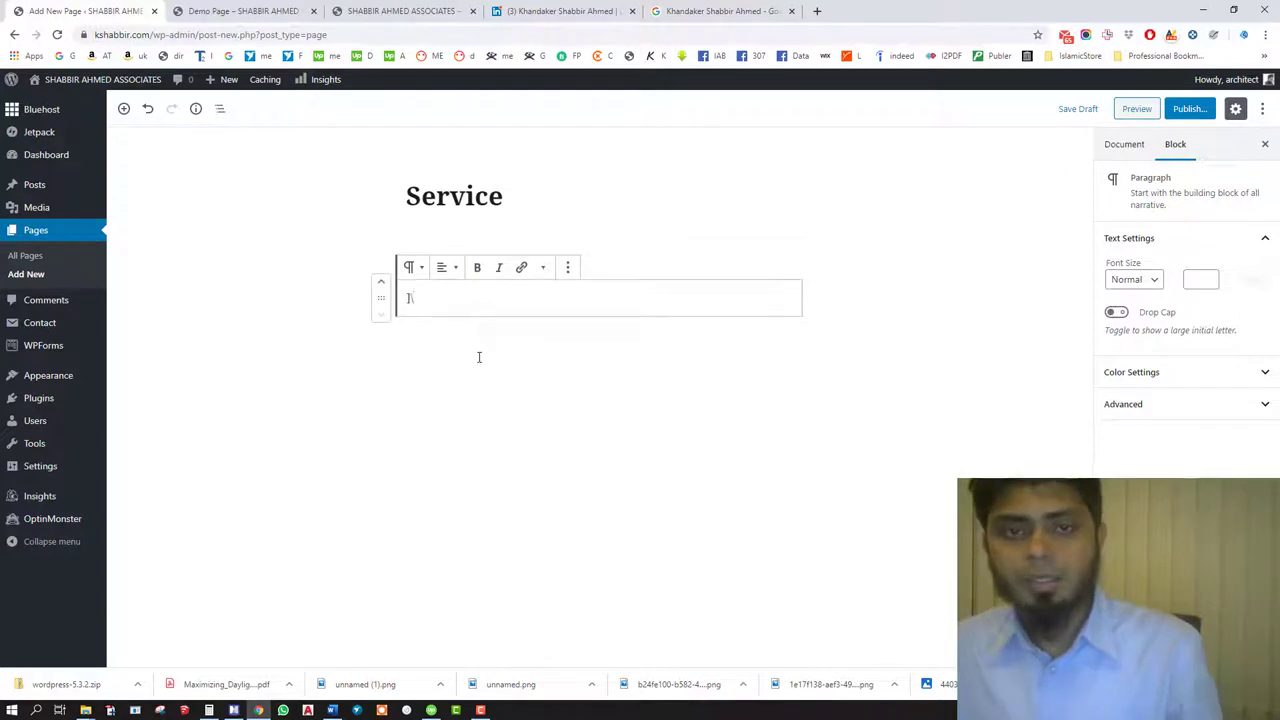
pyautogui.click(732, 298)
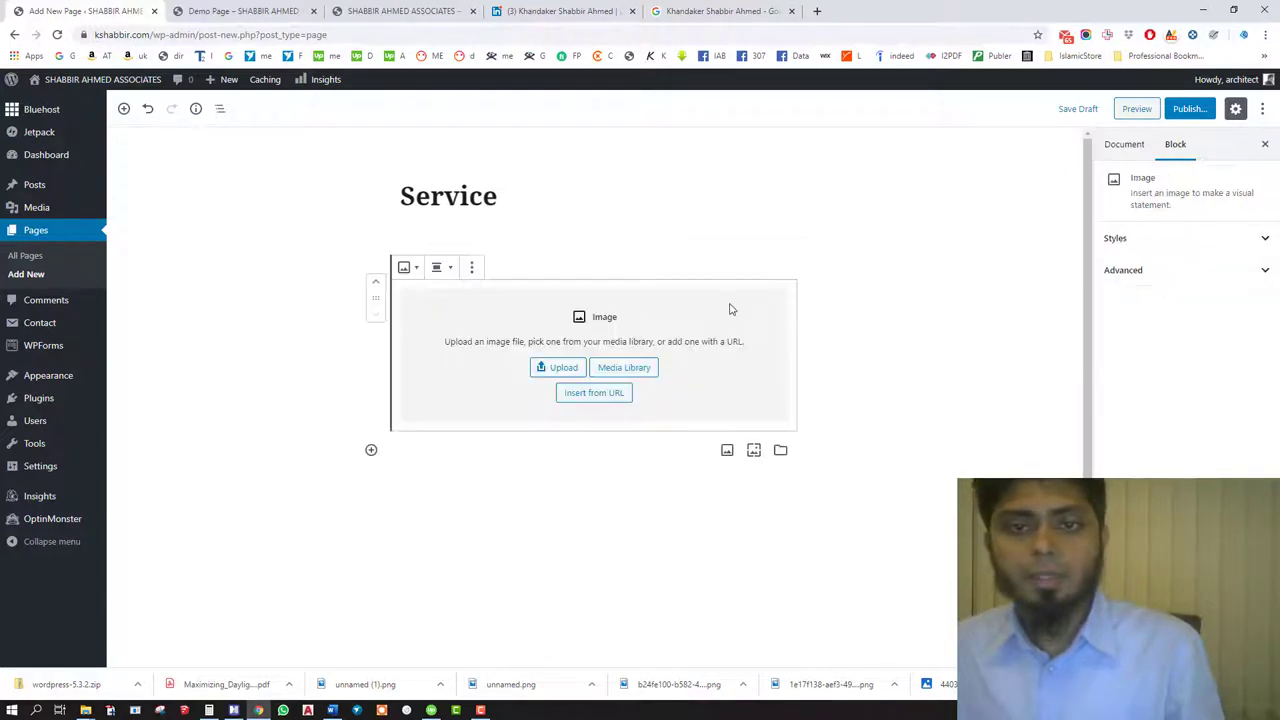
pyautogui.click(578, 393)
pyautogui.click(560, 368)
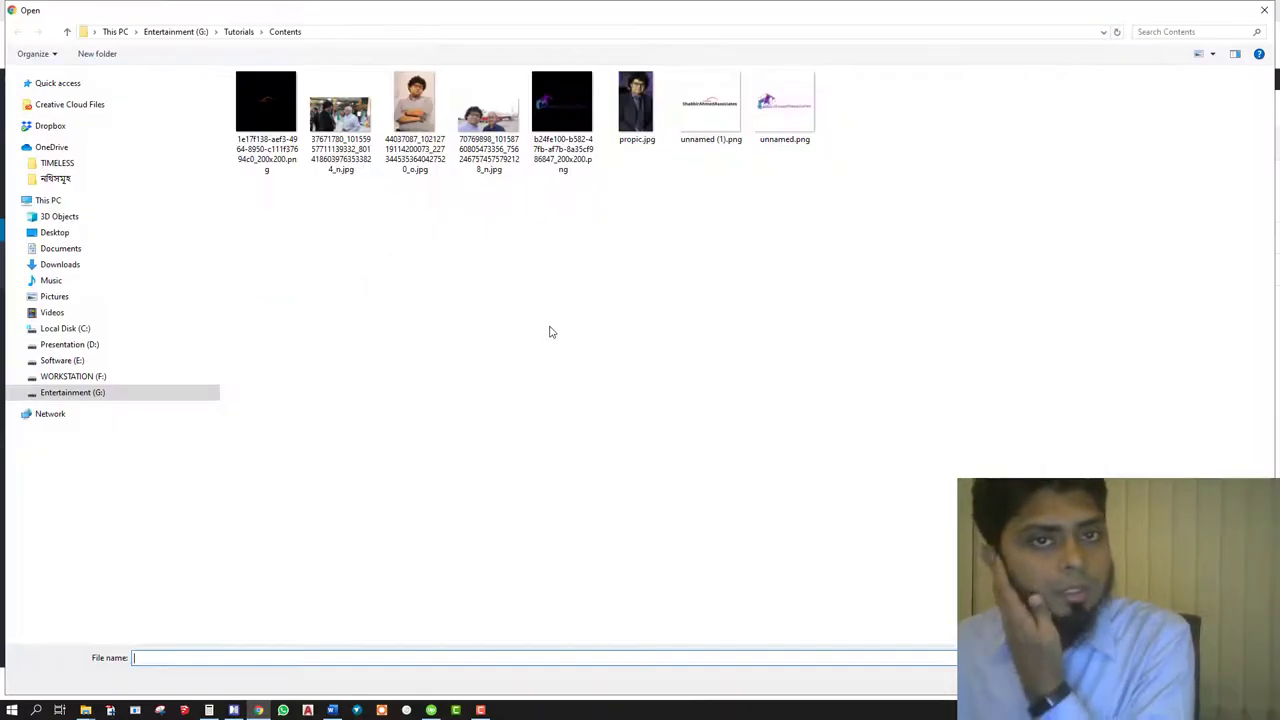
pyautogui.doubleClick(352, 136)
pyautogui.click(888, 381)
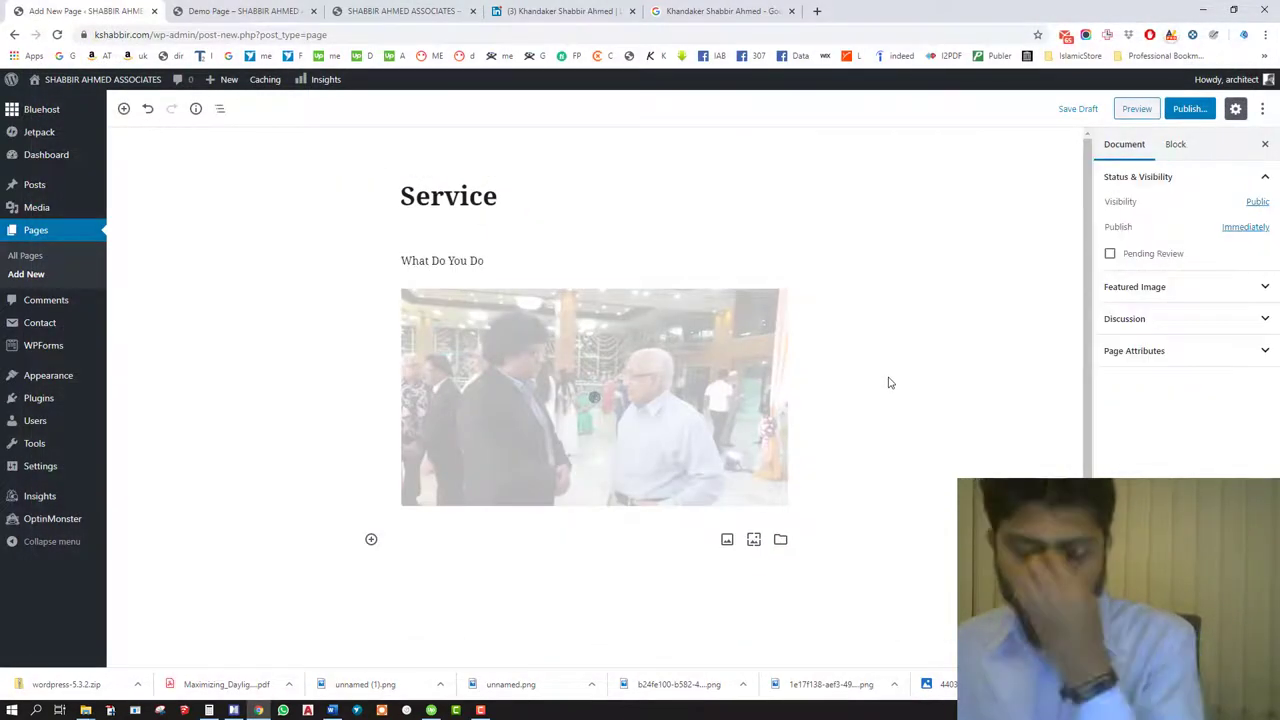
# - Set the crossed-arms portrait from the media library as the Service page's featured image and open the page's discussion settings
pyautogui.click(1200, 287)
pyautogui.click(1186, 318)
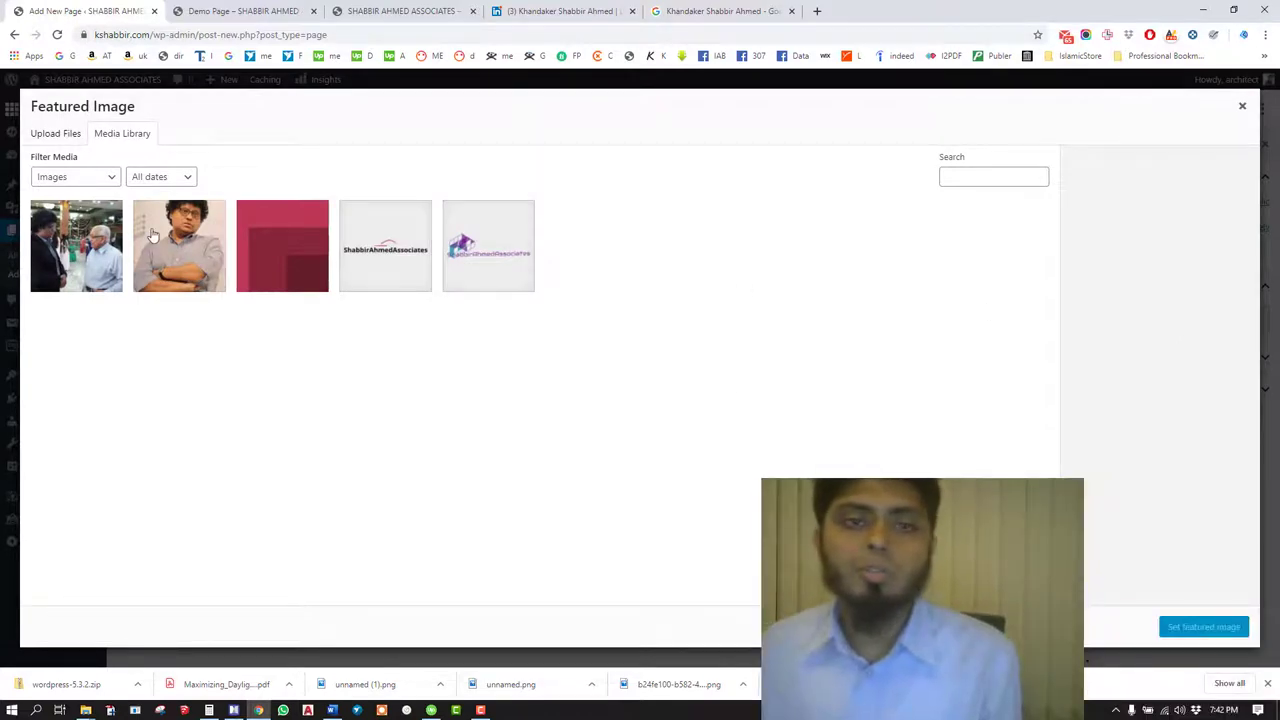
pyautogui.click(179, 245)
pyautogui.click(1217, 626)
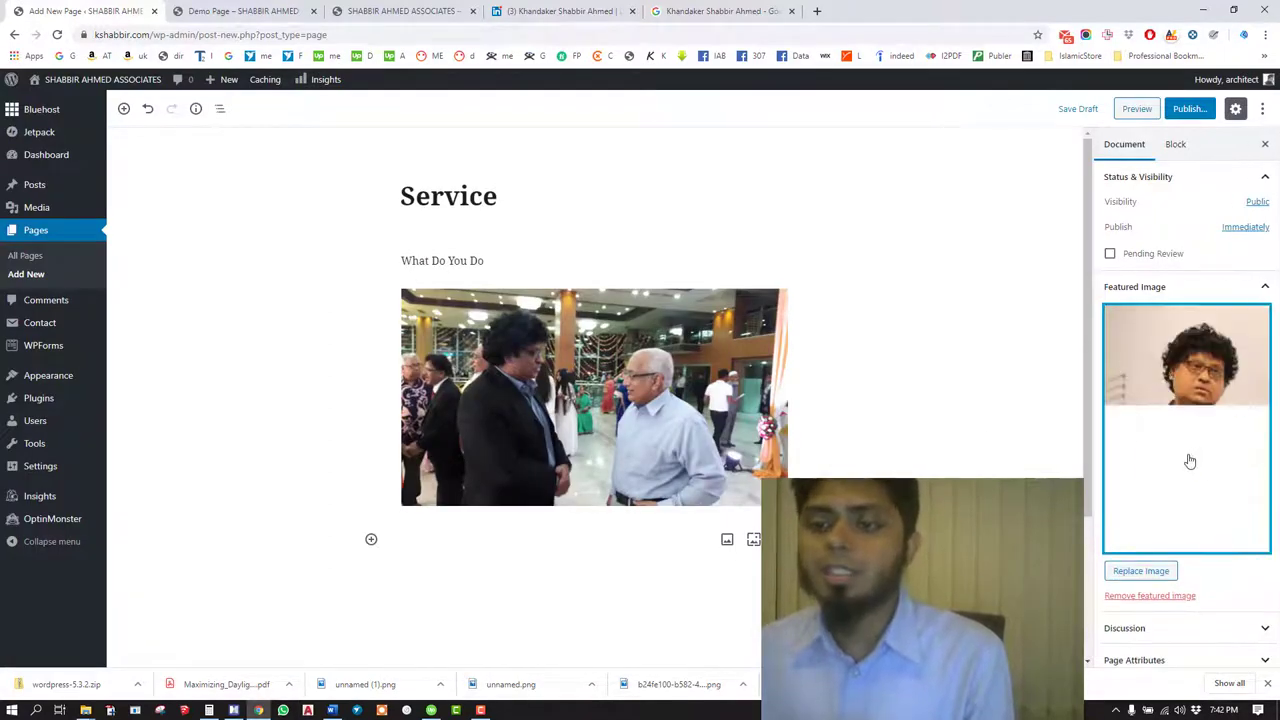
pyautogui.click(1219, 622)
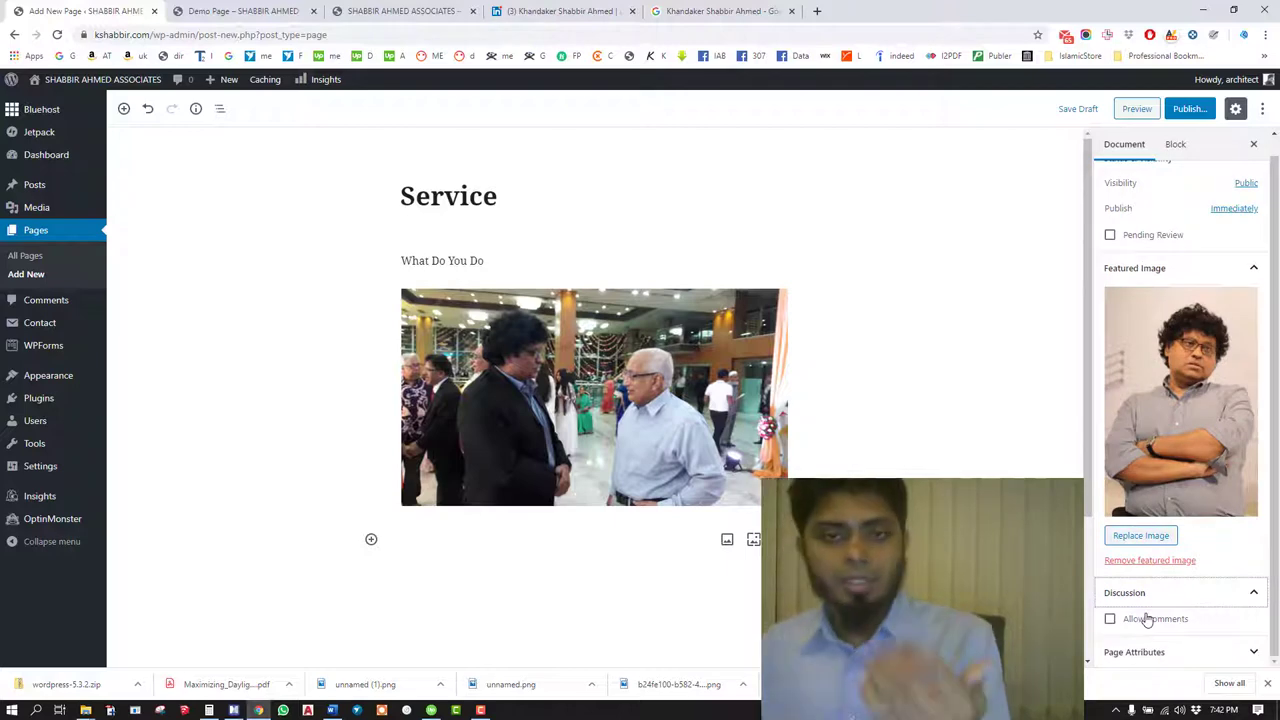
# - Allow comments on the Service page and set its page template to Full Width
pyautogui.scroll(-2, 794, 463)
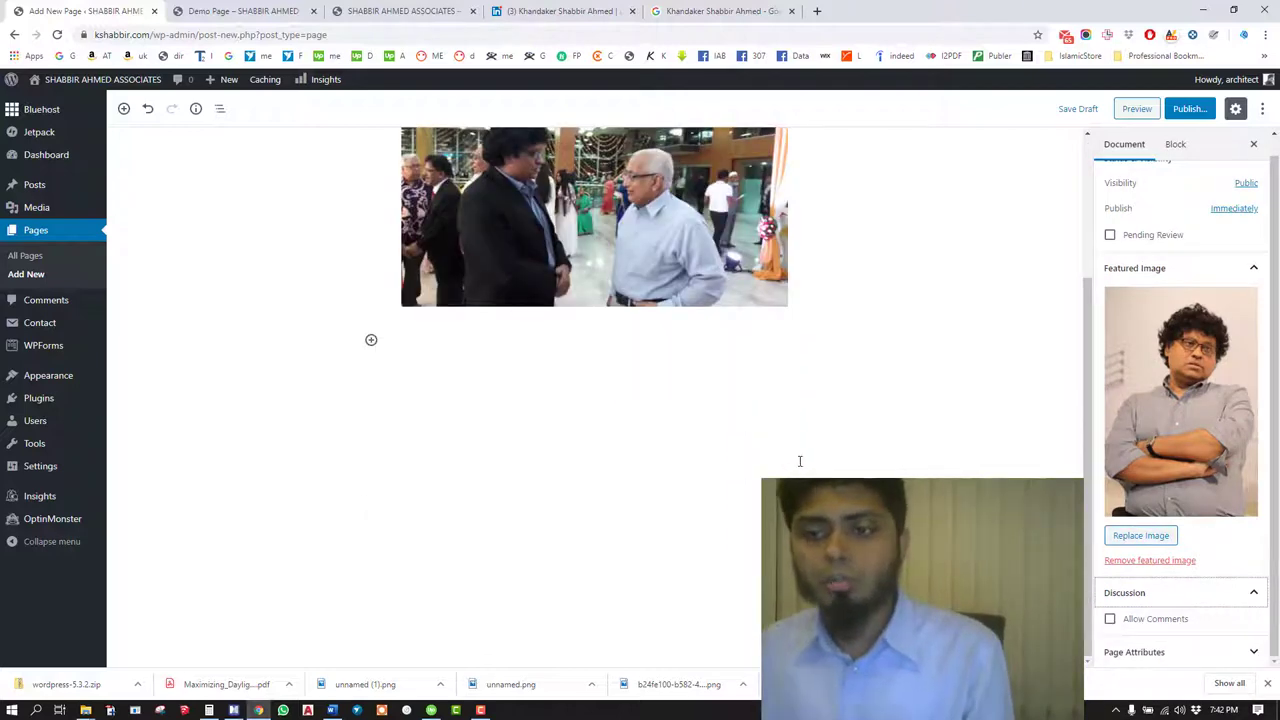
pyautogui.click(1151, 619)
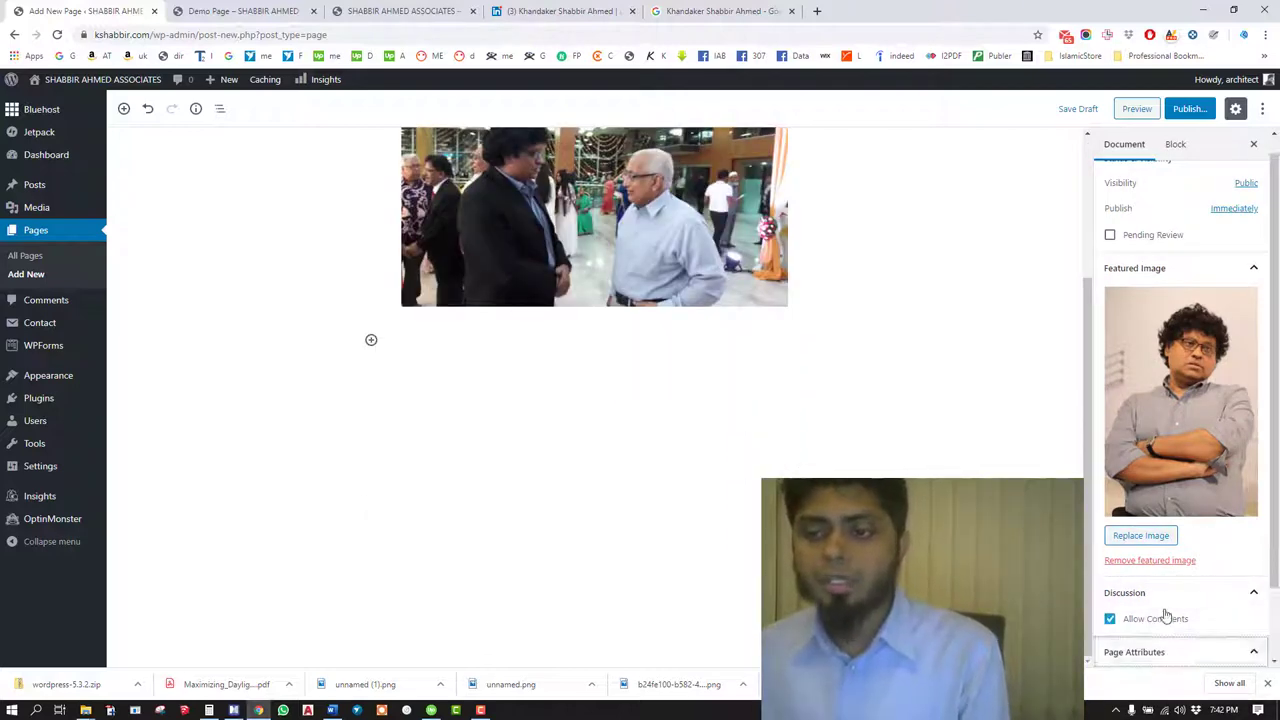
pyautogui.click(1160, 652)
pyautogui.click(1157, 609)
pyautogui.scroll(-1, 1160, 600)
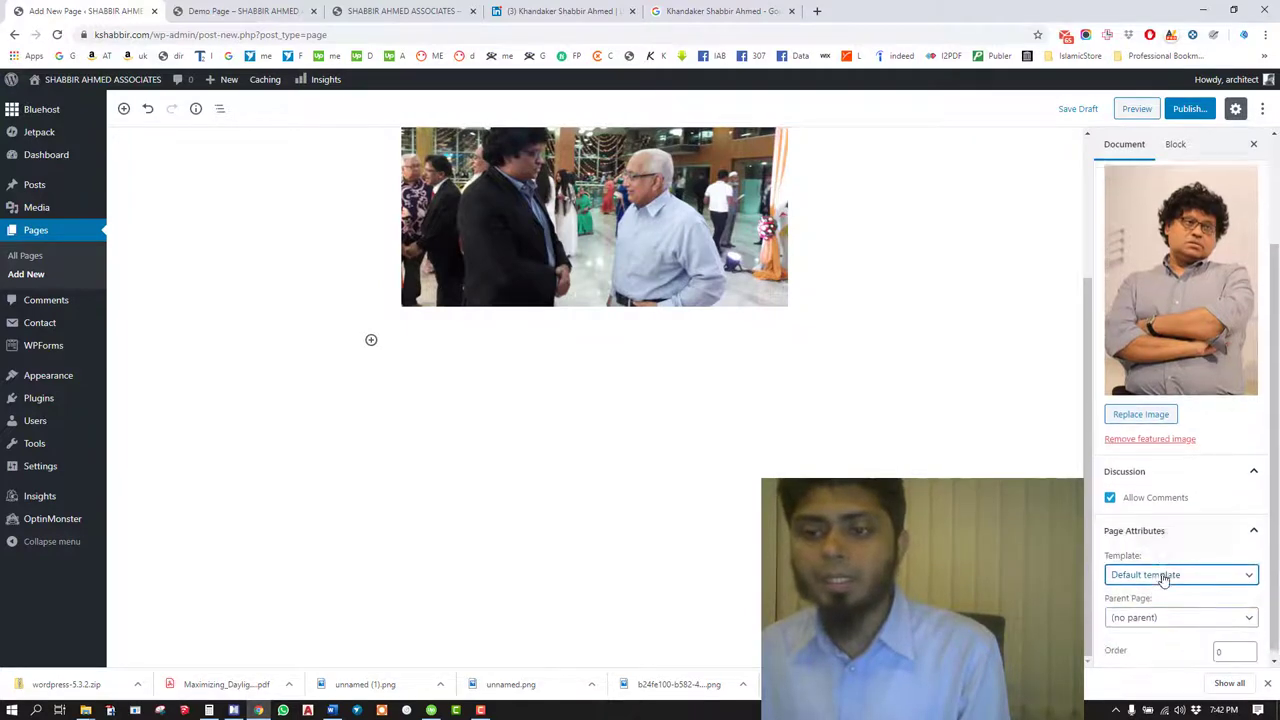
pyautogui.click(1160, 572)
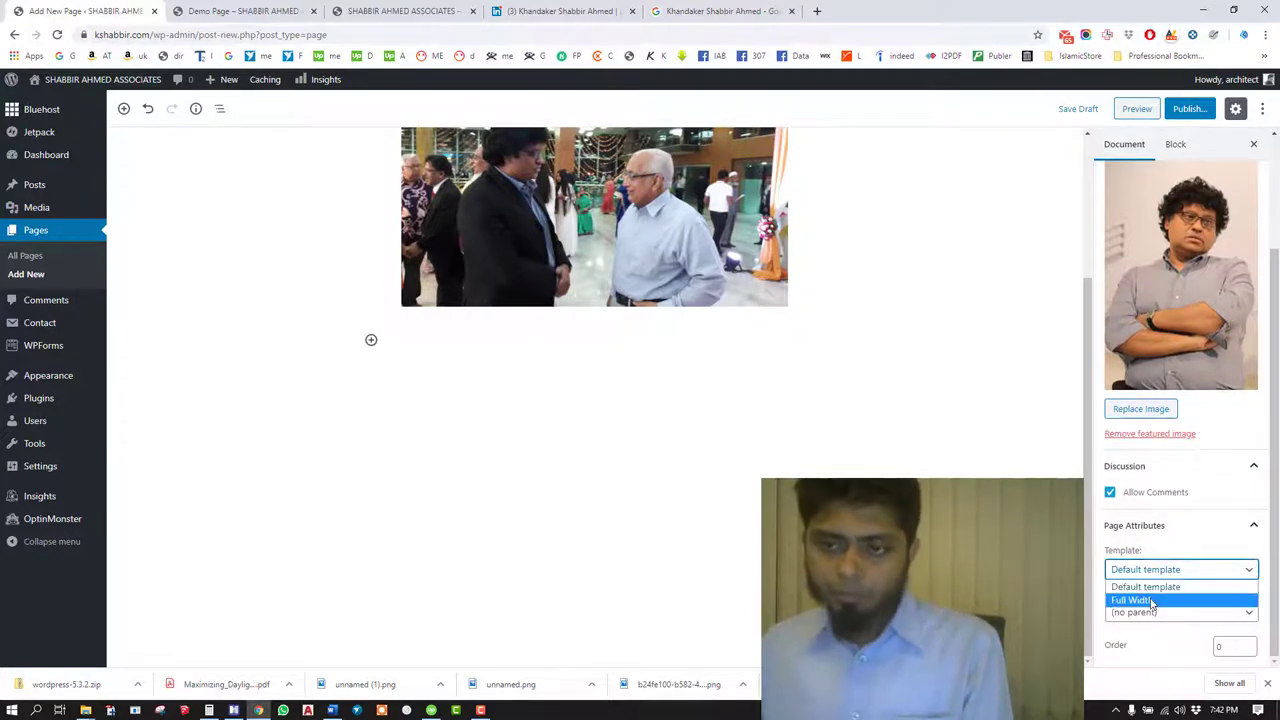
pyautogui.click(1152, 601)
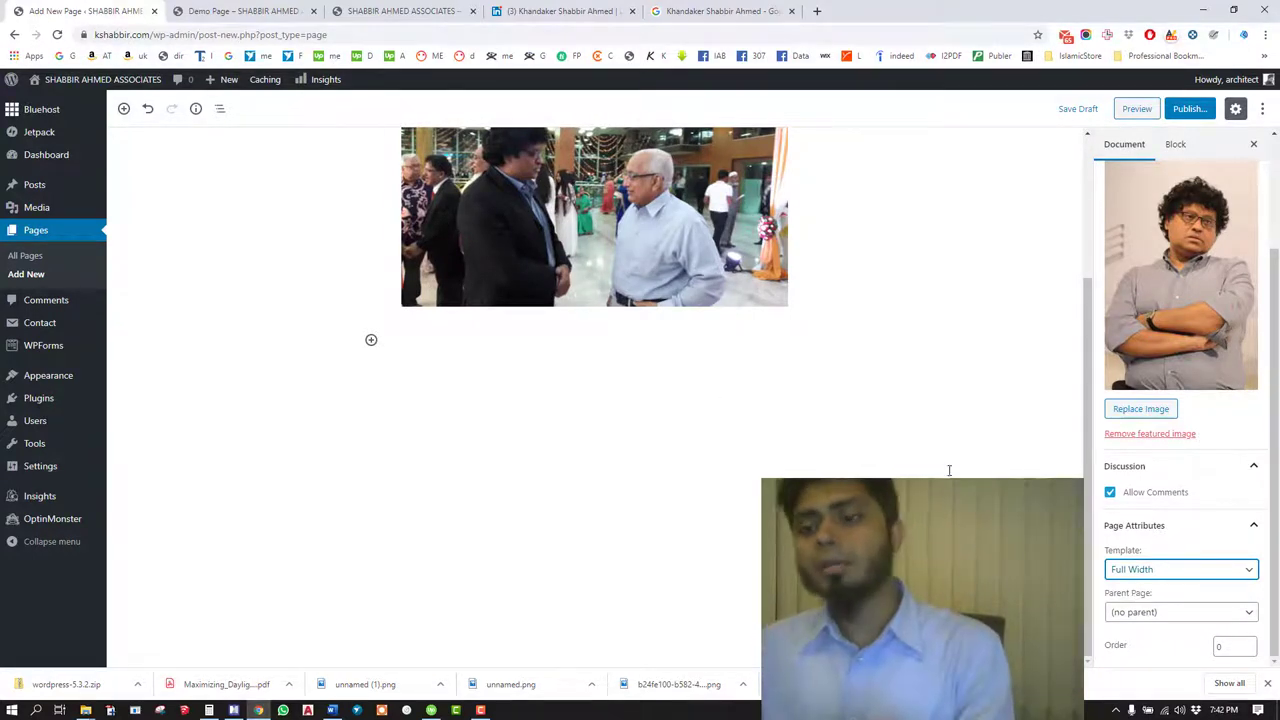
pyautogui.click(1119, 575)
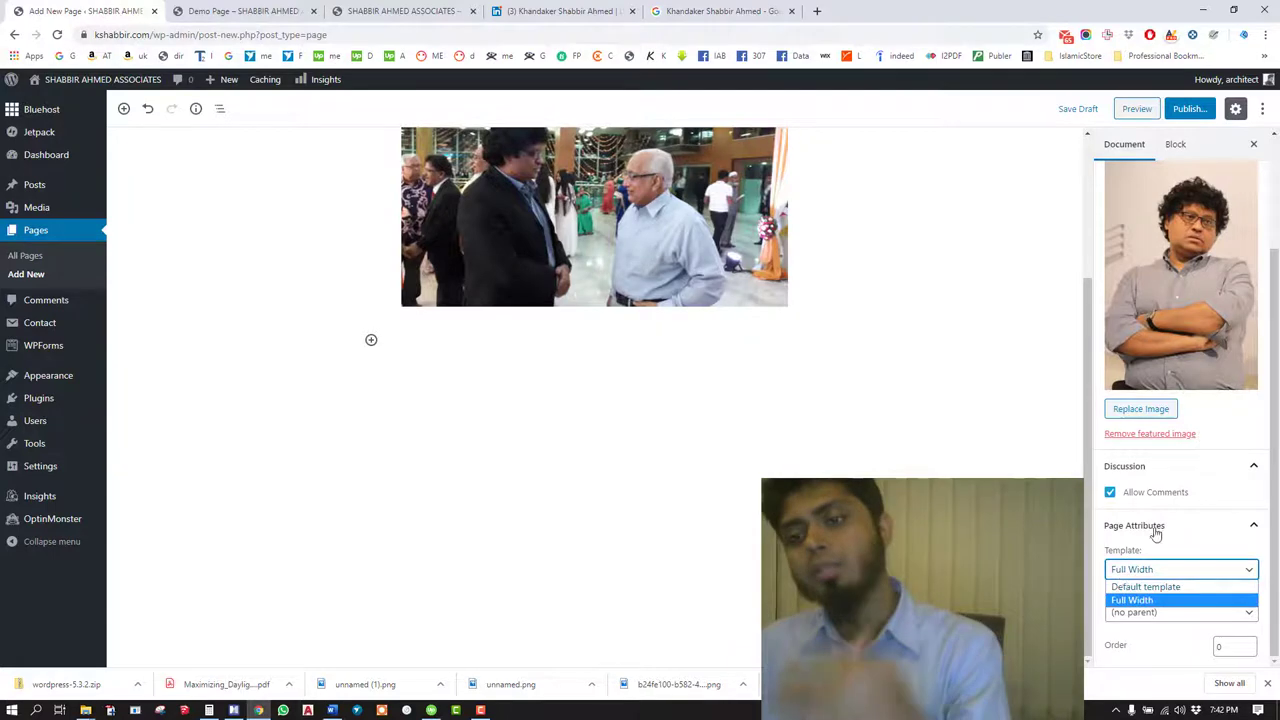
pyautogui.click(1158, 601)
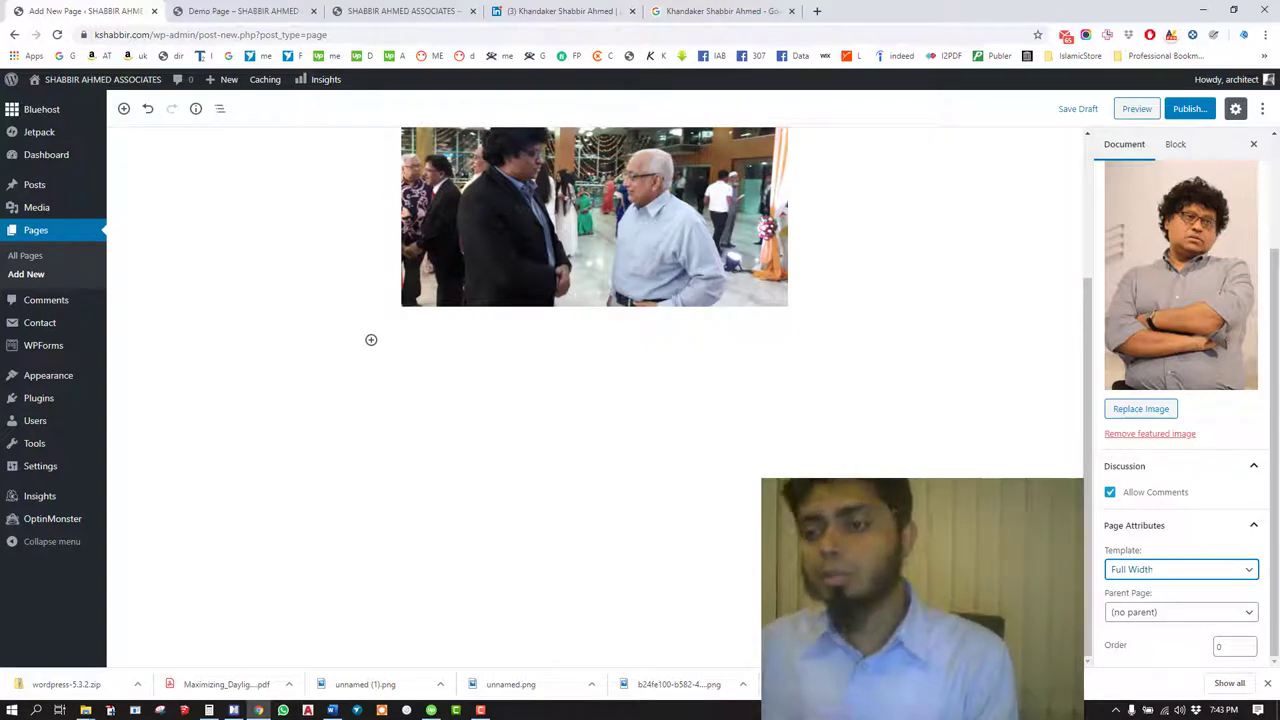
# - Publish the Service page, check it on the live site and return to the admin dashboard
pyautogui.click(1187, 108)
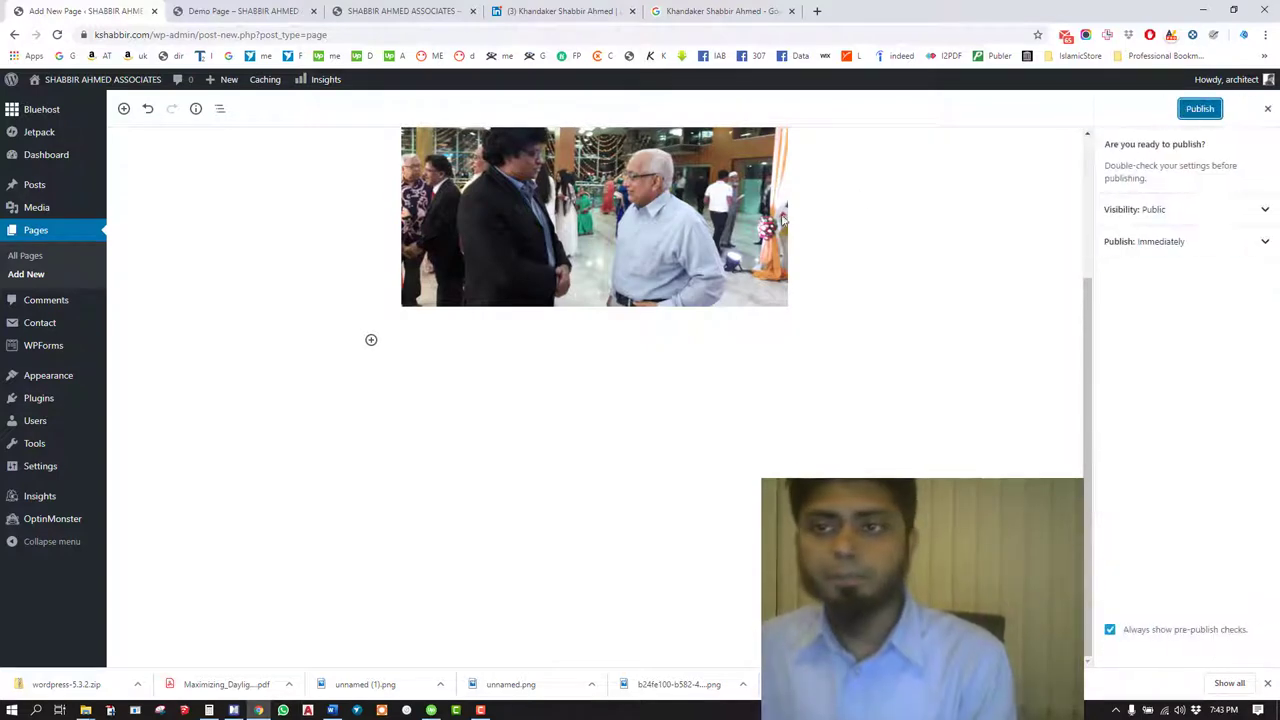
pyautogui.click(1200, 109)
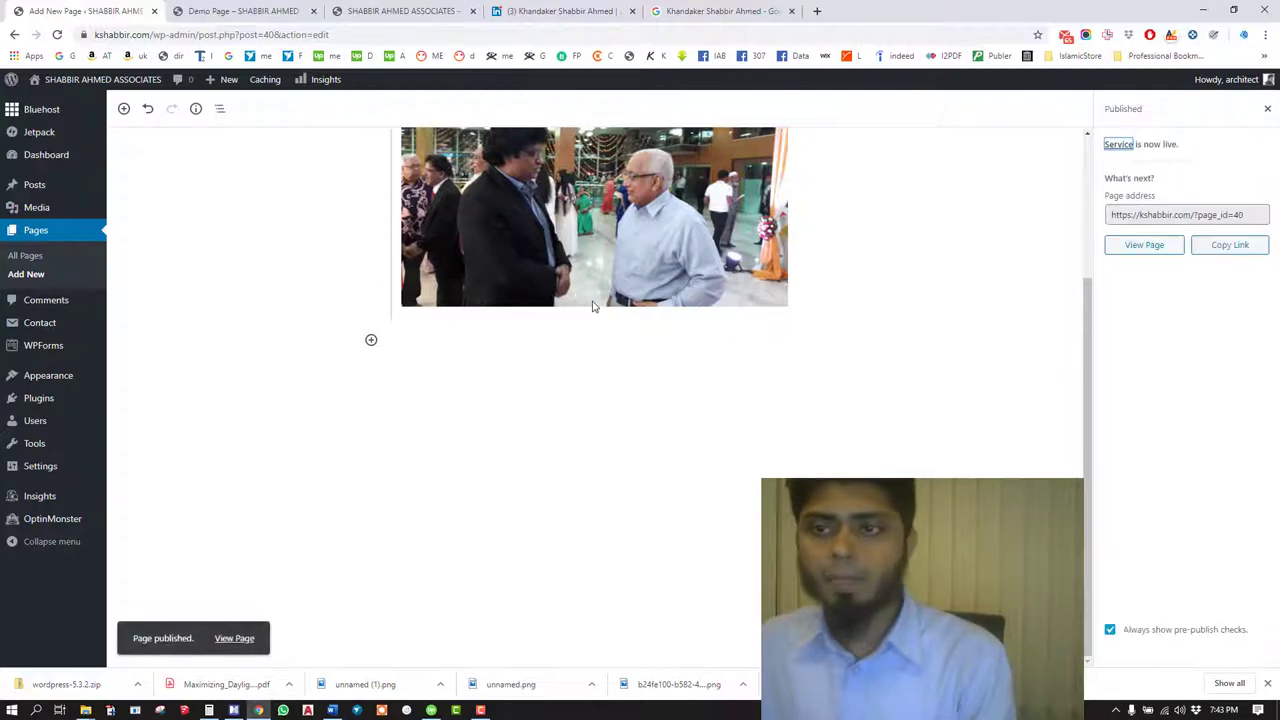
pyautogui.click(1137, 254)
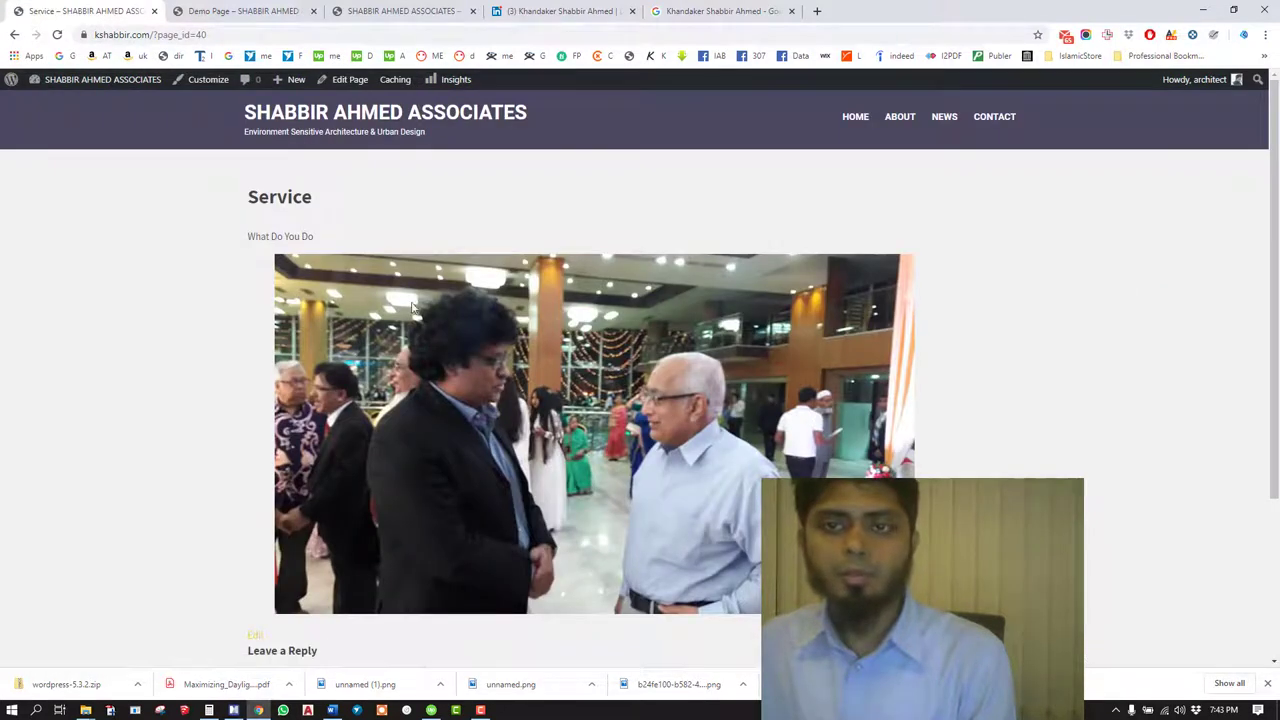
pyautogui.scroll(-2, 429, 321)
pyautogui.scroll(2, 966, 123)
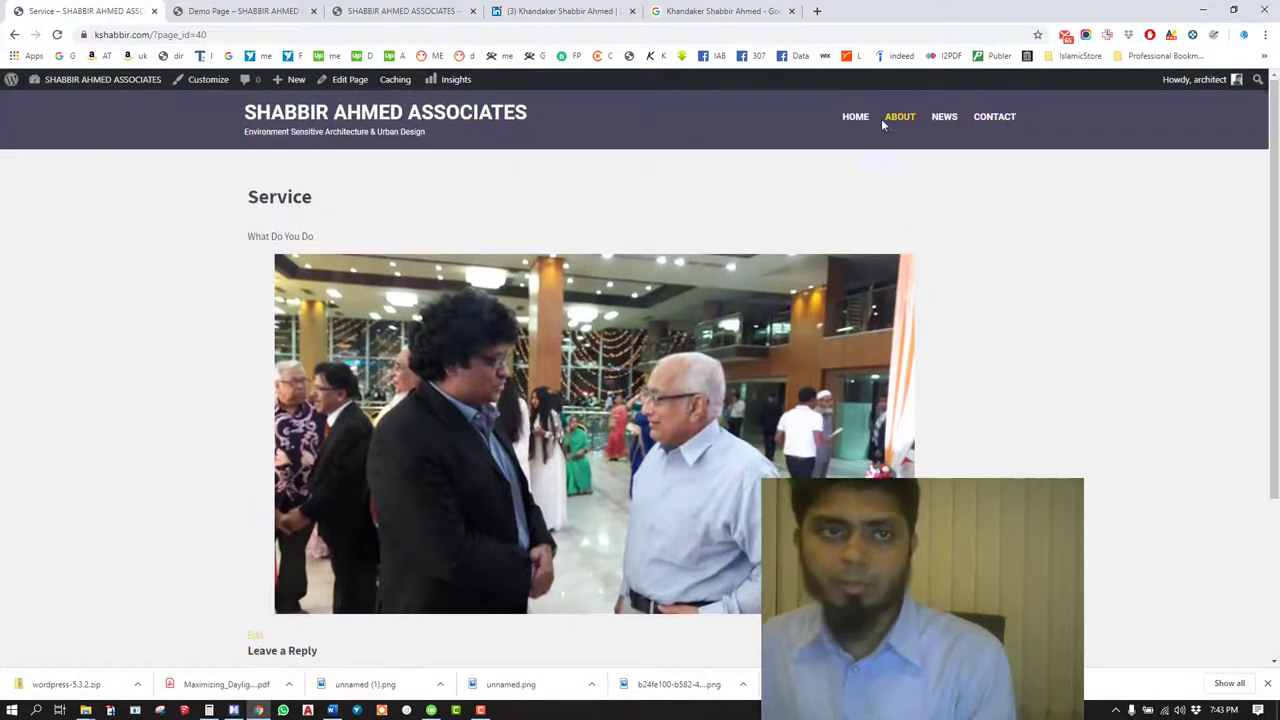
pyautogui.moveTo(70, 84)
pyautogui.click(50, 104)
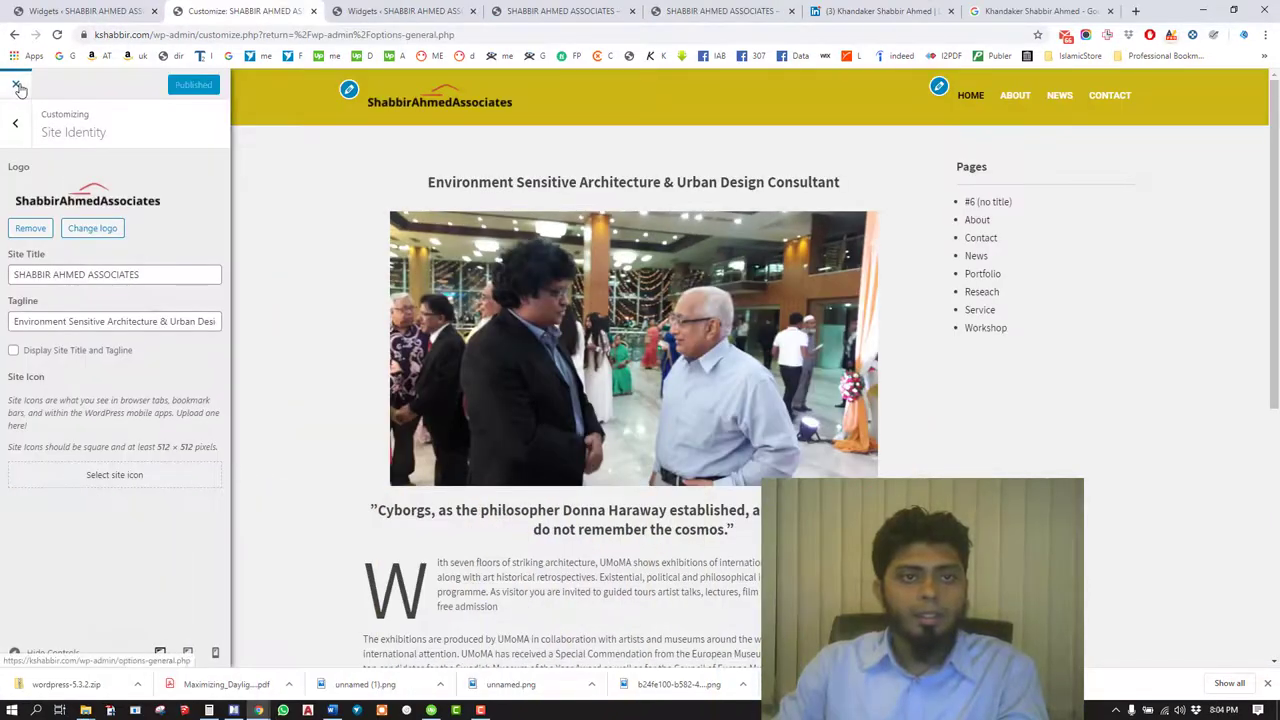
# - Open the theme customizer's Site Identity settings, try displaying the site title and tagline, and turn that option back off
pyautogui.click(80, 9)
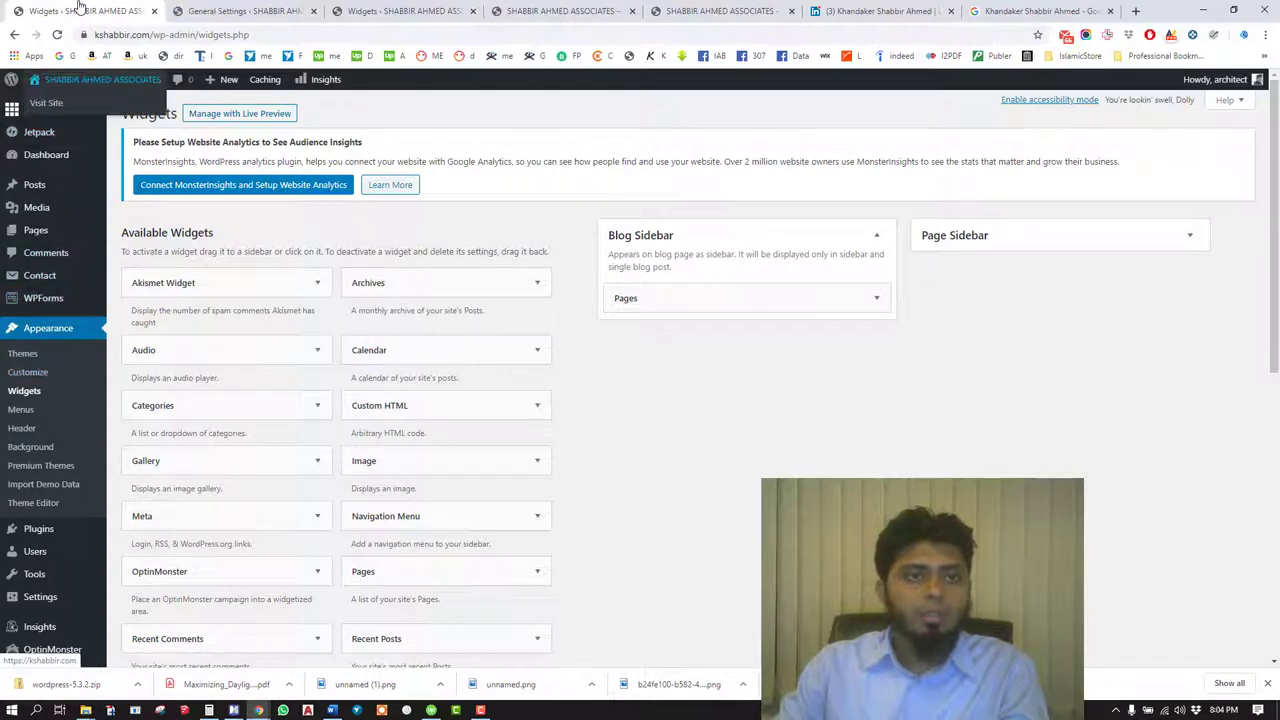
pyautogui.click(28, 373)
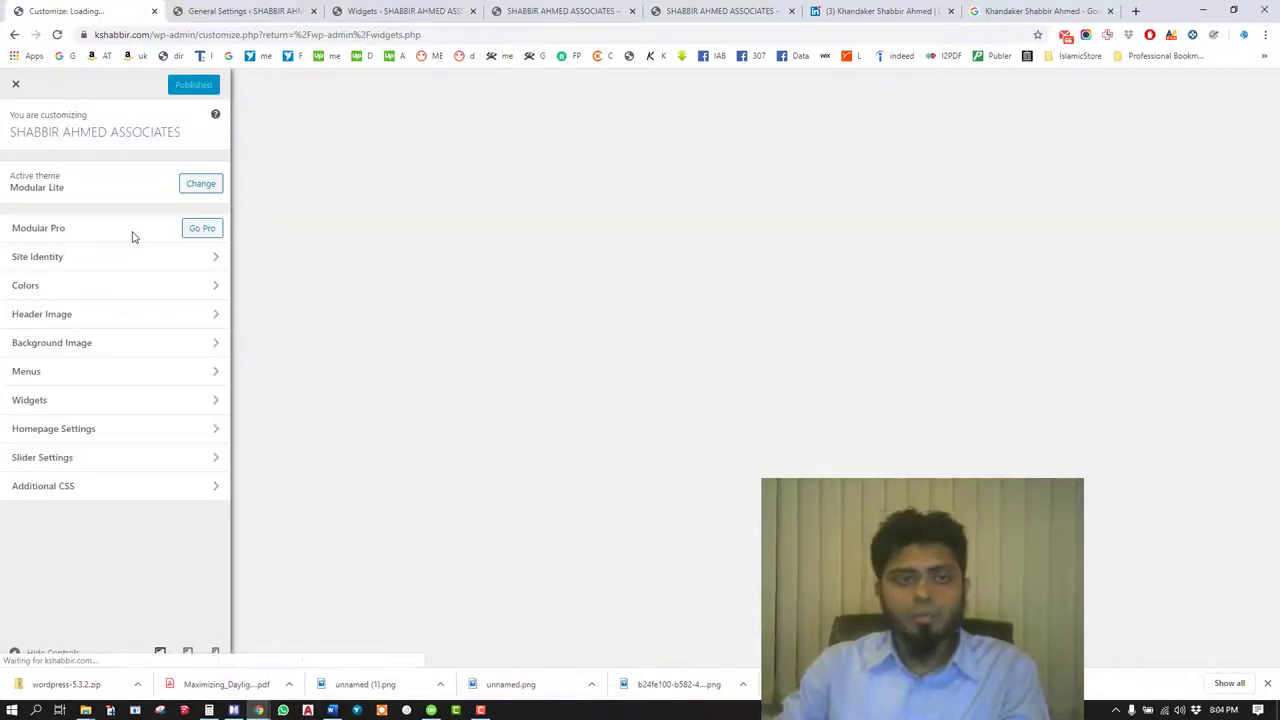
pyautogui.click(117, 262)
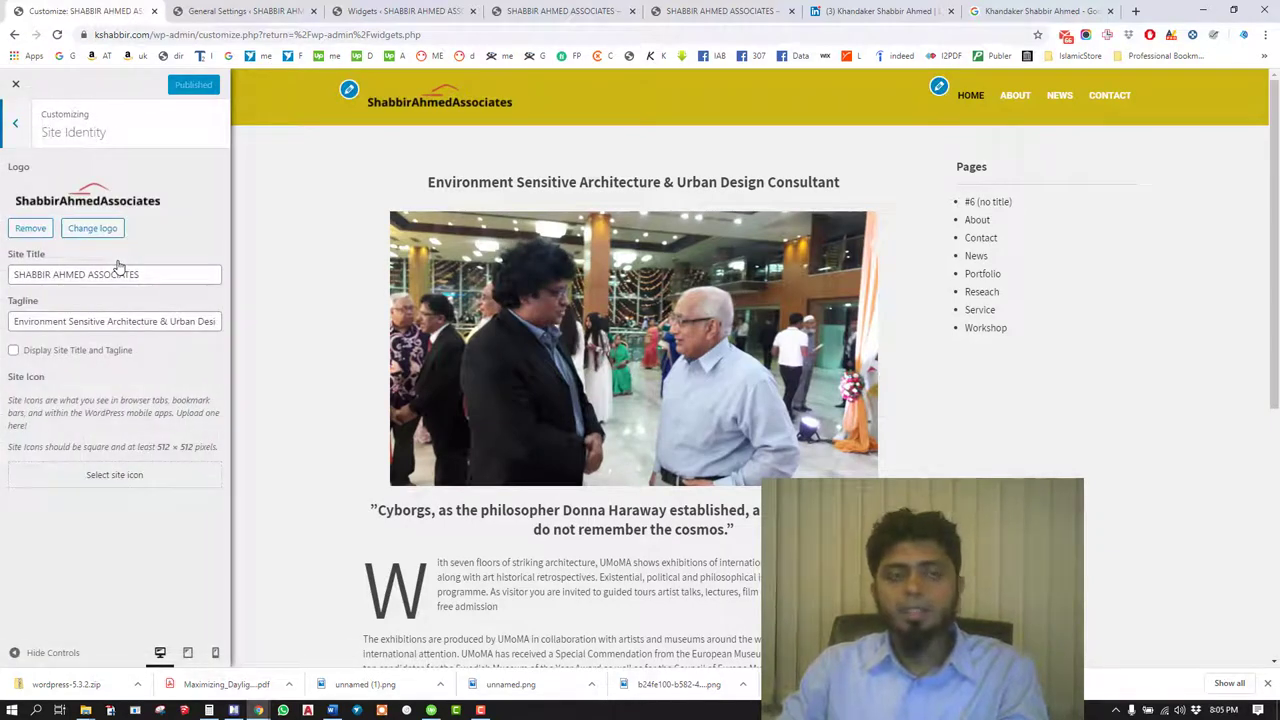
pyautogui.click(14, 351)
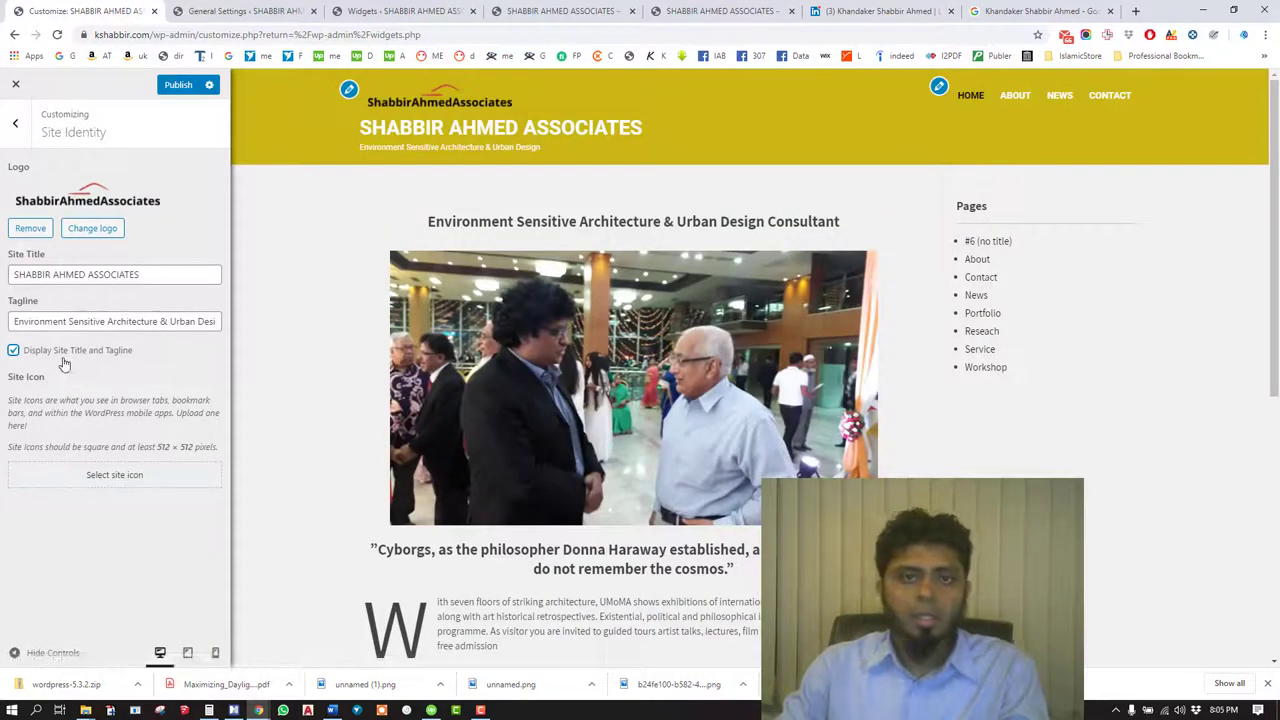
pyautogui.click(14, 351)
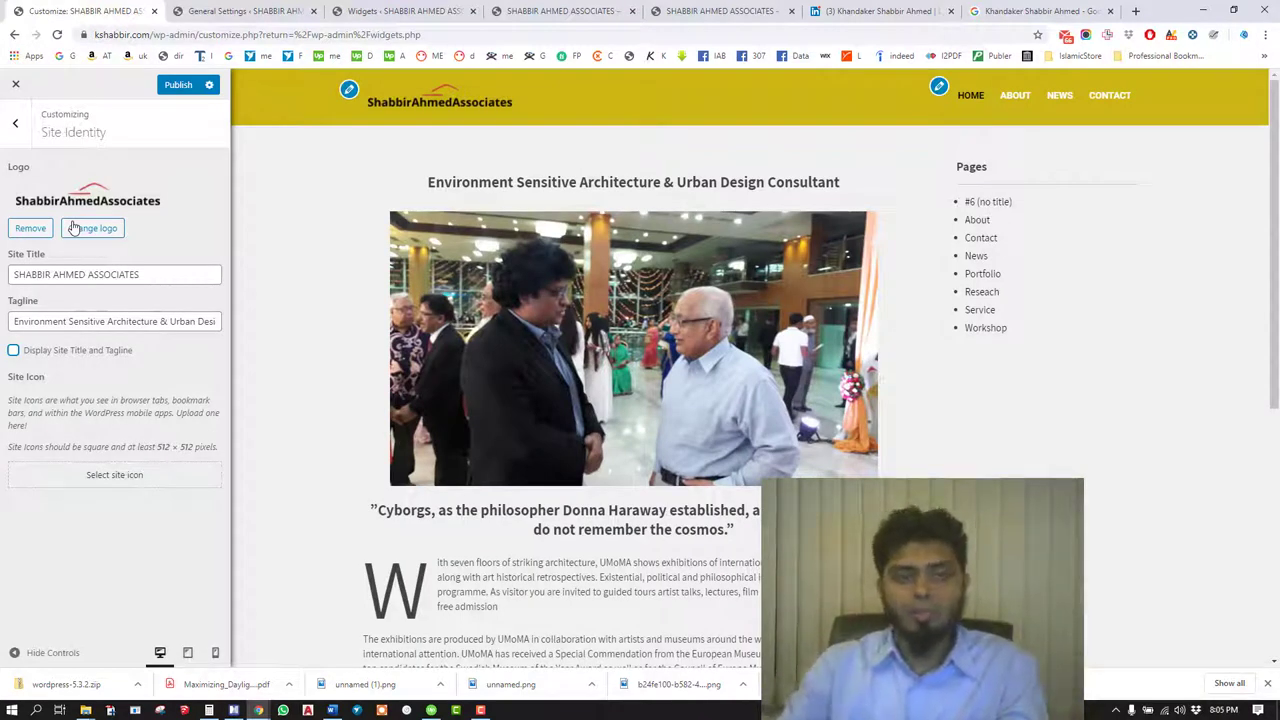
# - Look through the customizer's Colors, Header Image and Menus sections
pyautogui.click(16, 128)
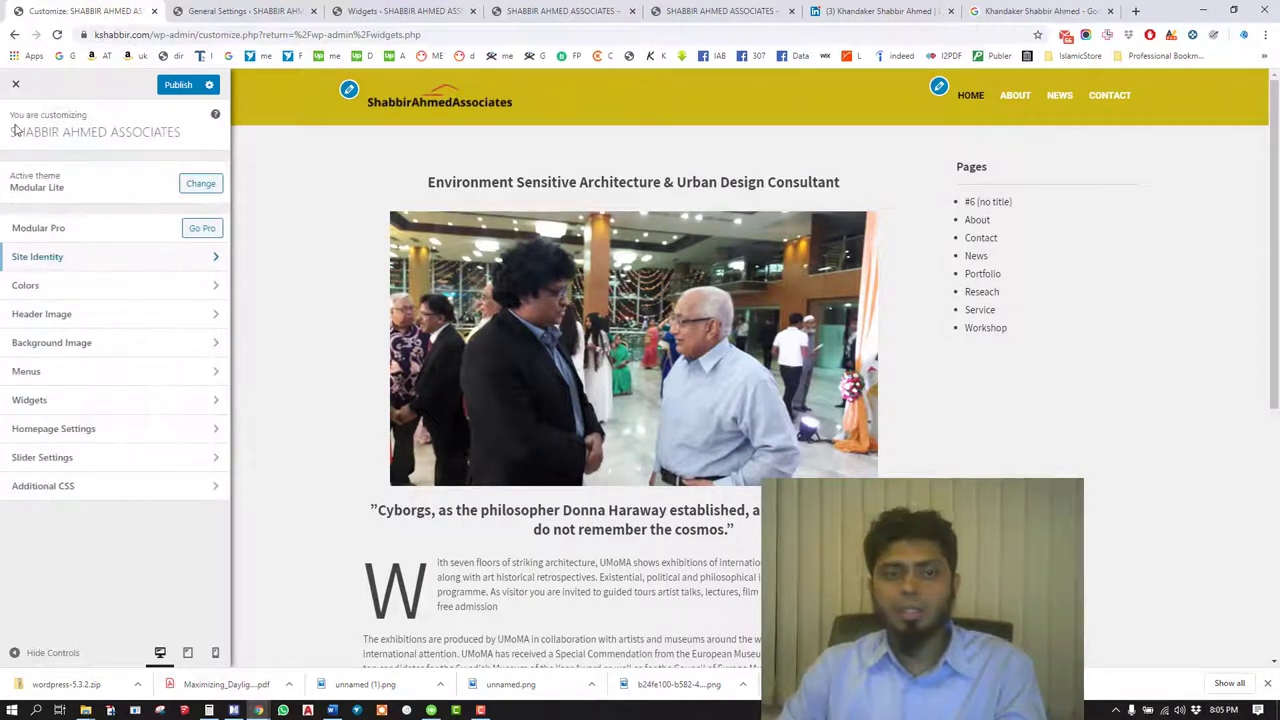
pyautogui.click(95, 290)
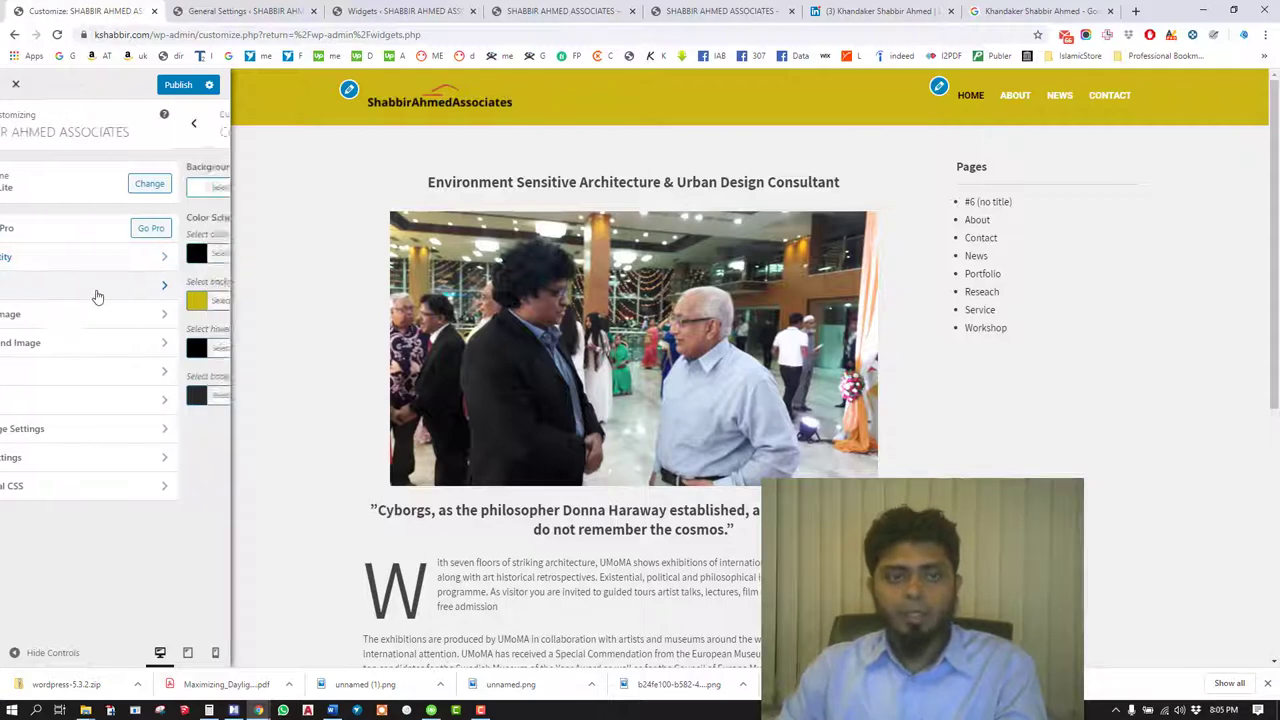
pyautogui.click(22, 130)
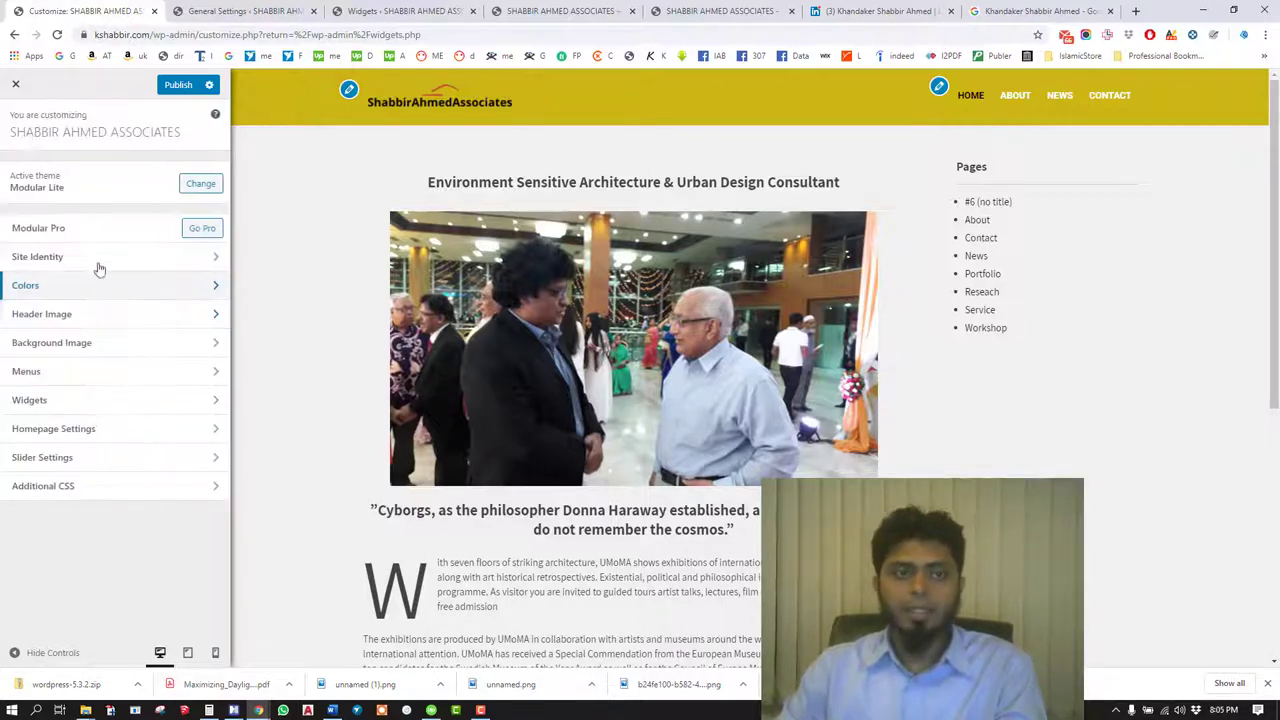
pyautogui.click(126, 318)
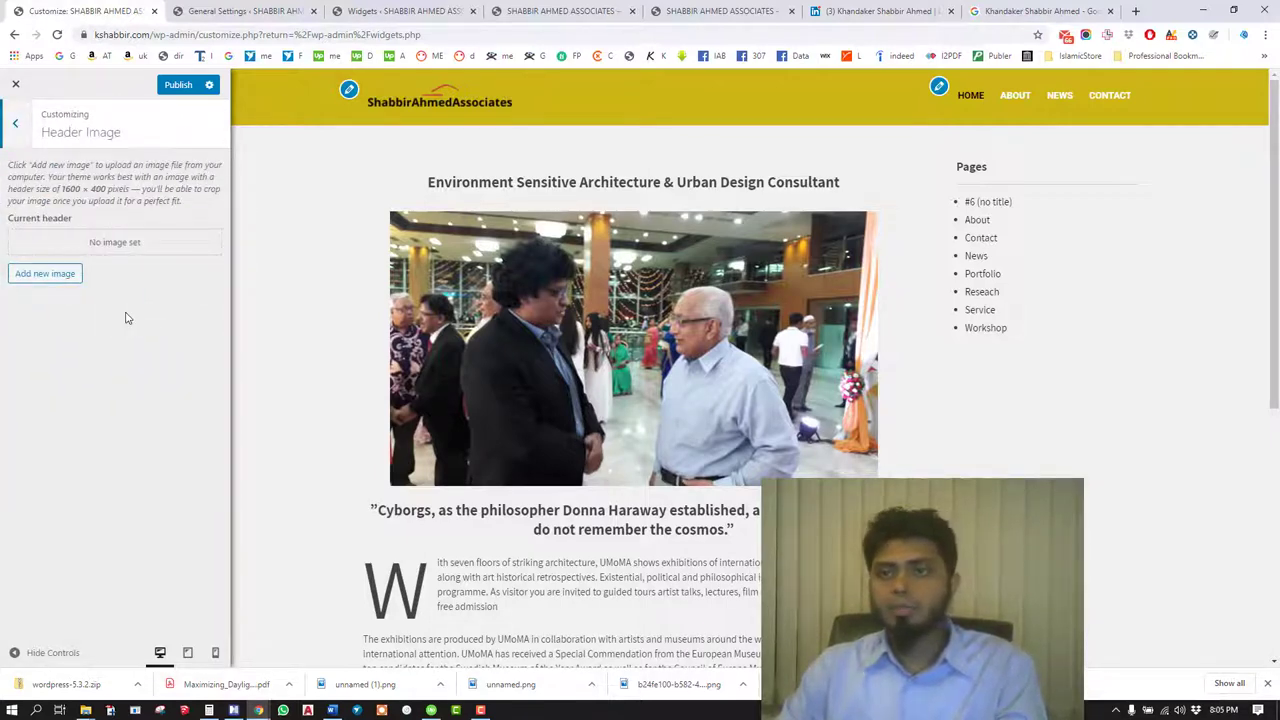
pyautogui.click(15, 127)
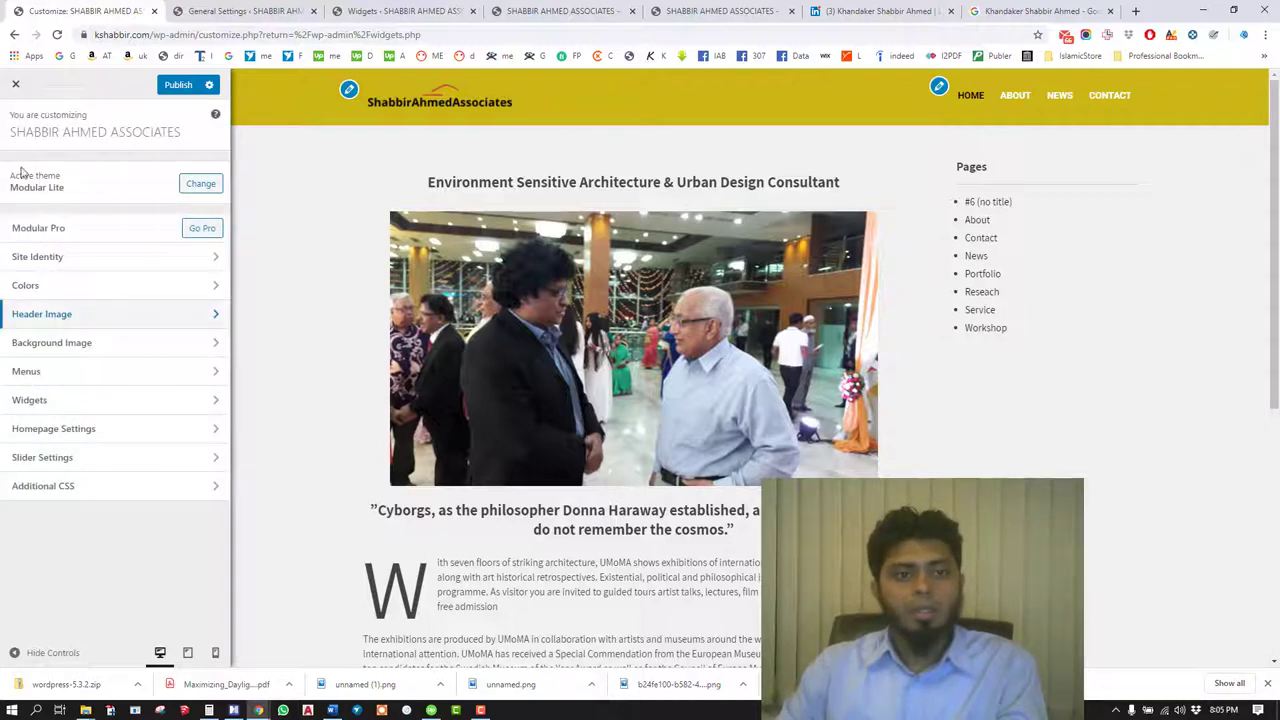
pyautogui.click(71, 373)
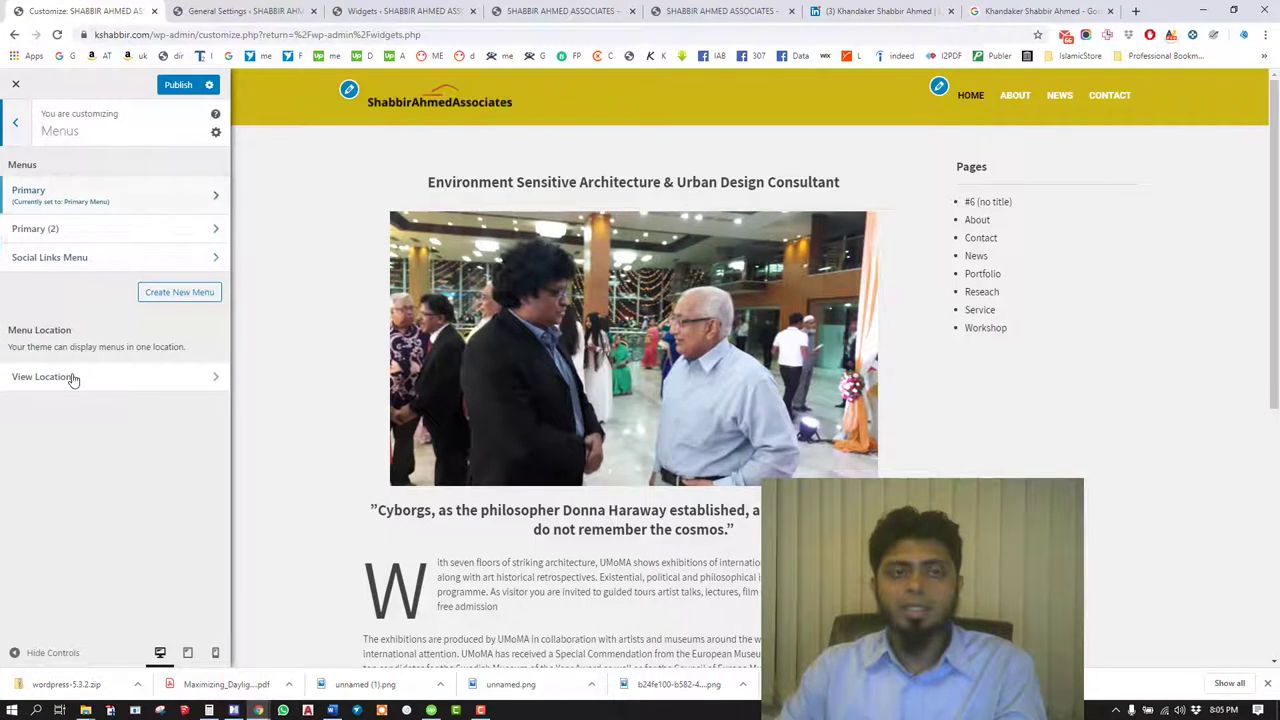
pyautogui.click(16, 125)
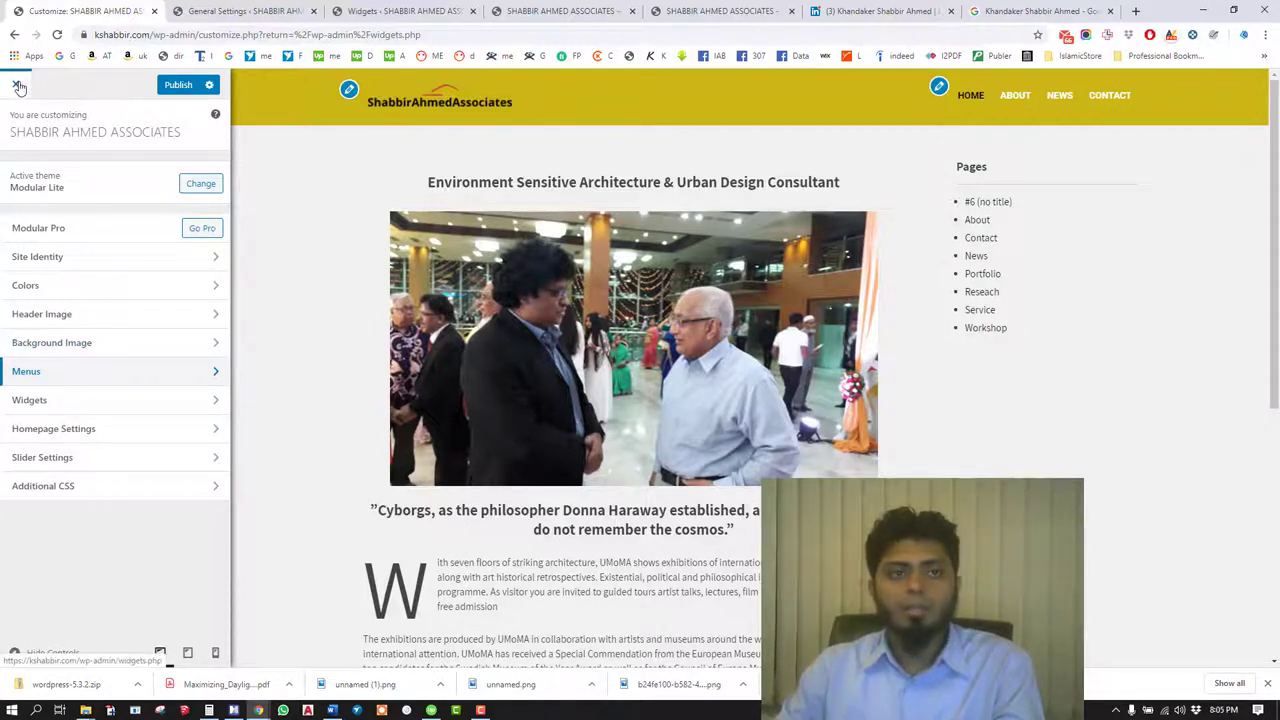
# - Publish the pending customizer changes and close the customizer
pyautogui.click(18, 87)
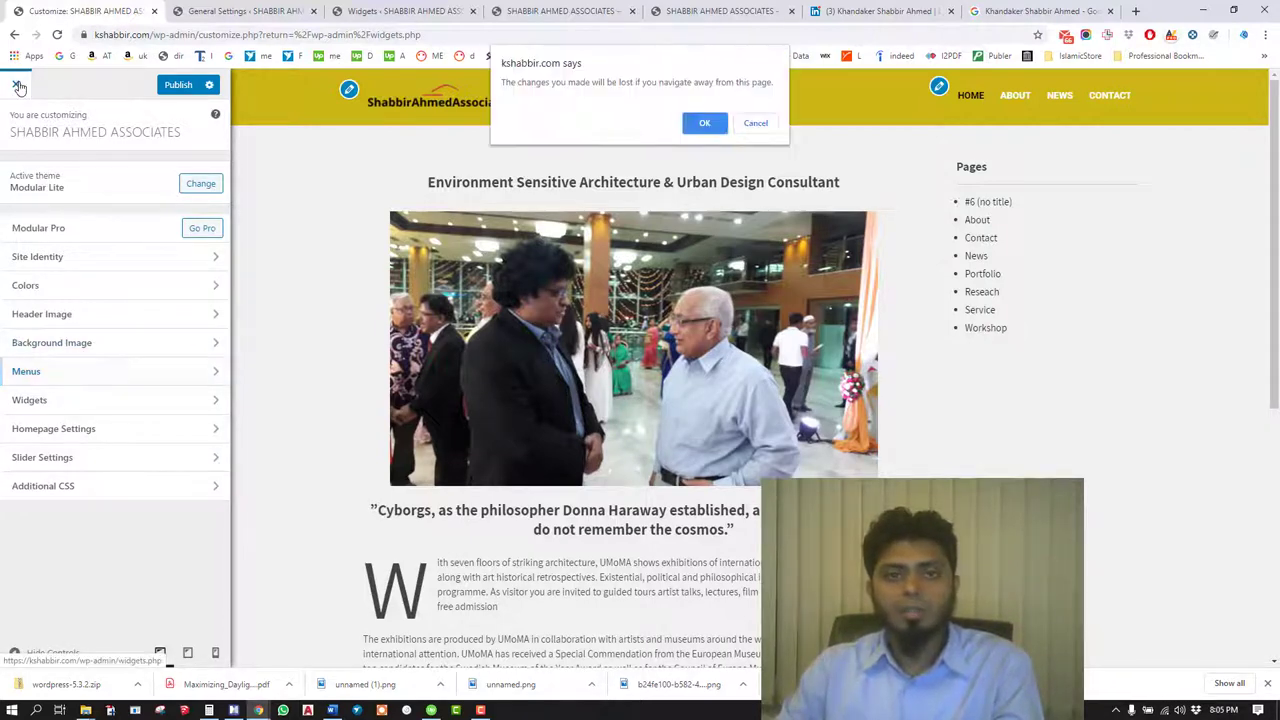
pyautogui.press('Escape')
pyautogui.click(180, 85)
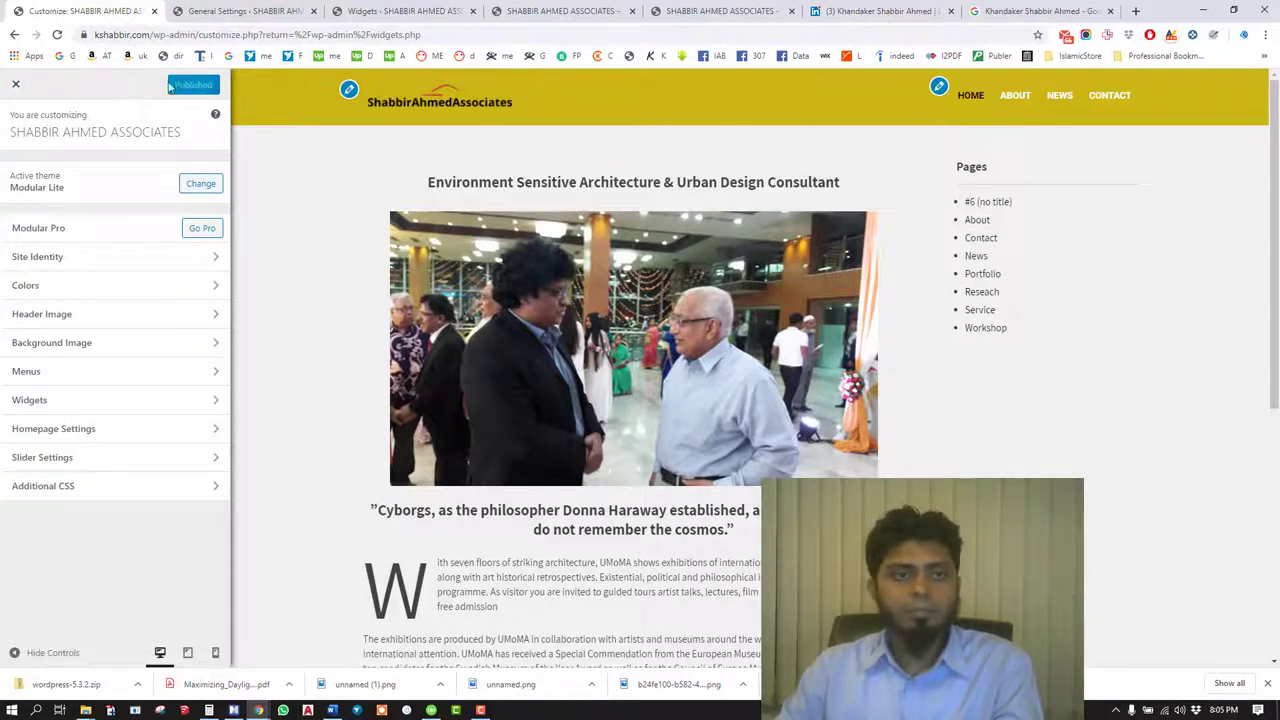
pyautogui.click(17, 86)
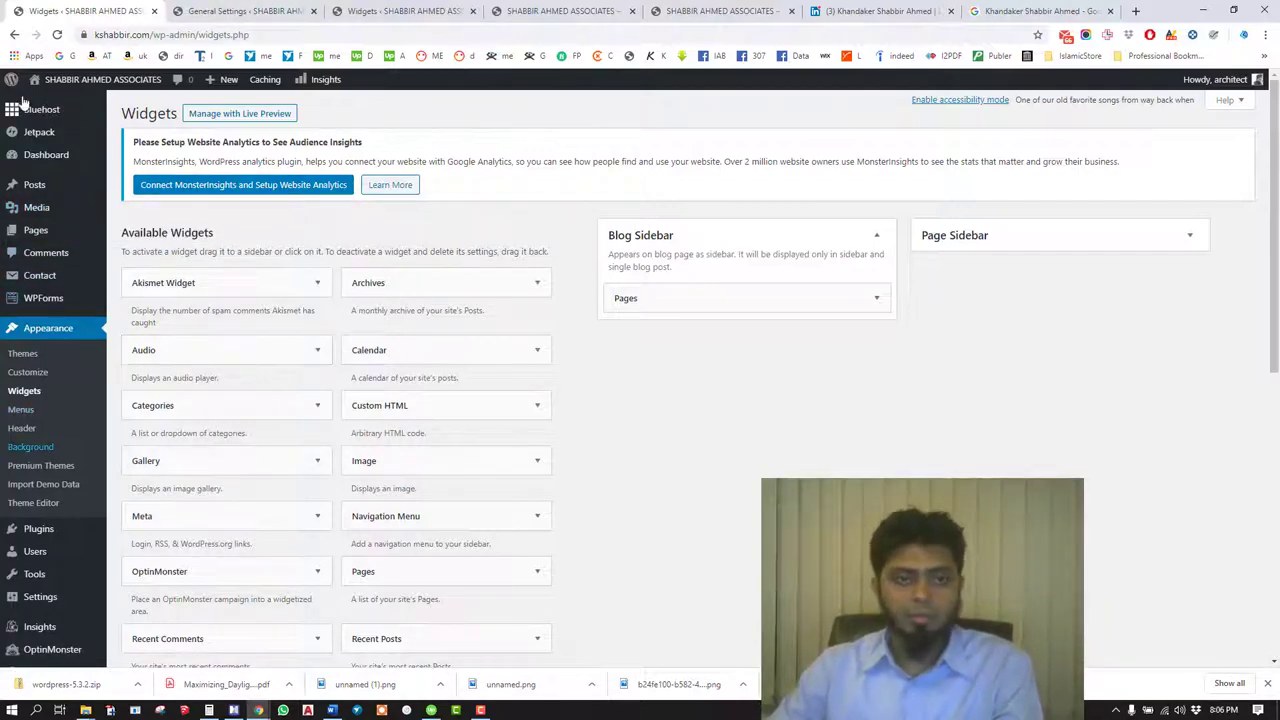
# - Open the menu editor, examine the Primary menu's structure and the list of editable menus, and keep Primary (Primary Menu) selected
pyautogui.click(22, 411)
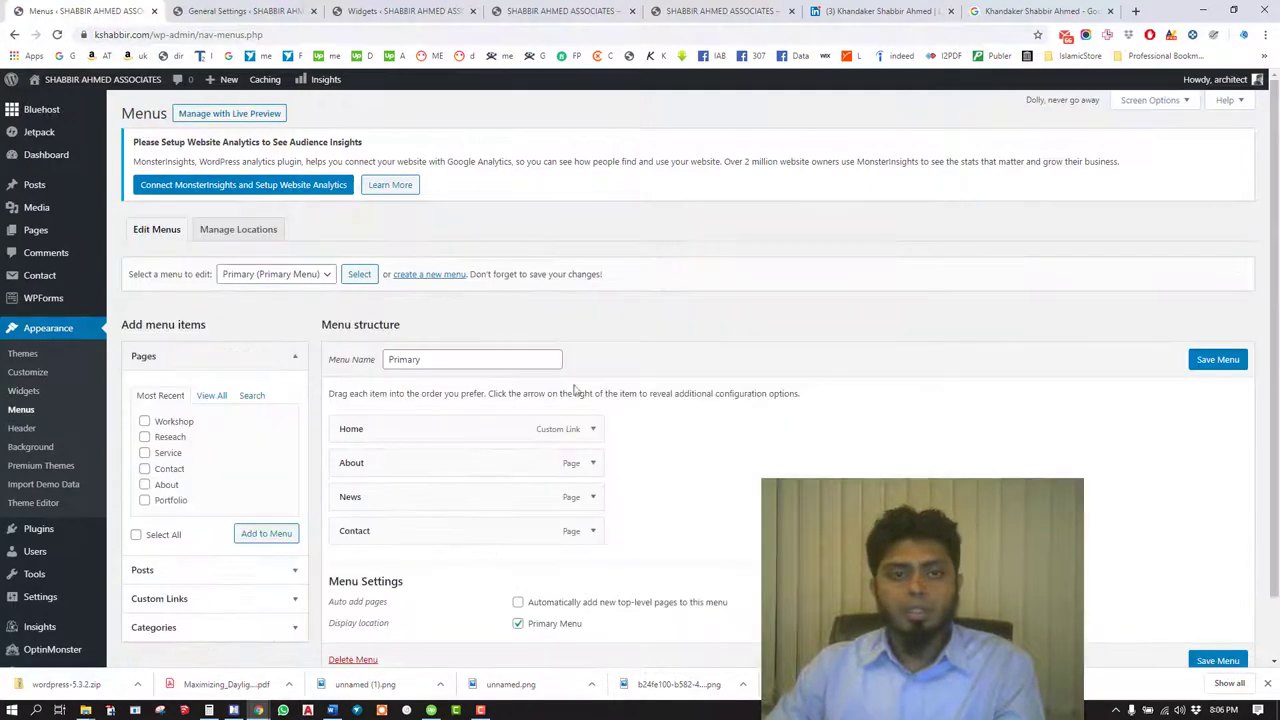
pyautogui.scroll(-1, 590, 388)
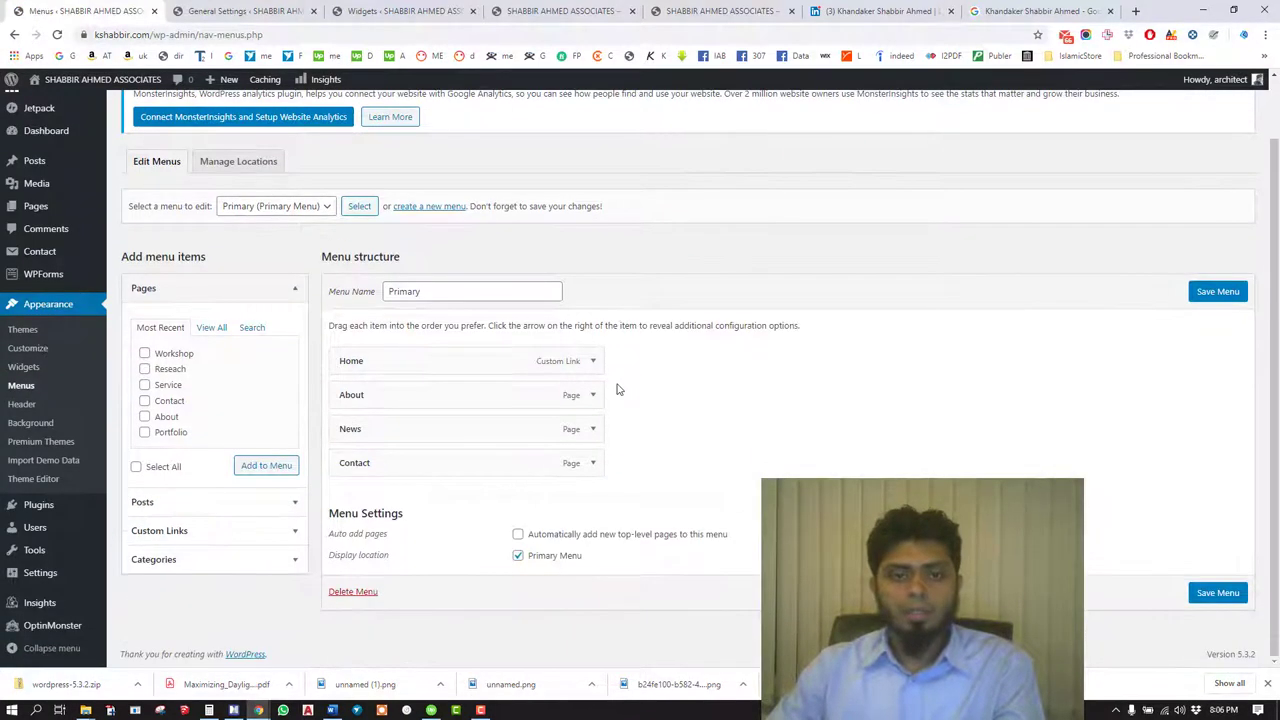
pyautogui.click(417, 288)
pyautogui.click(277, 207)
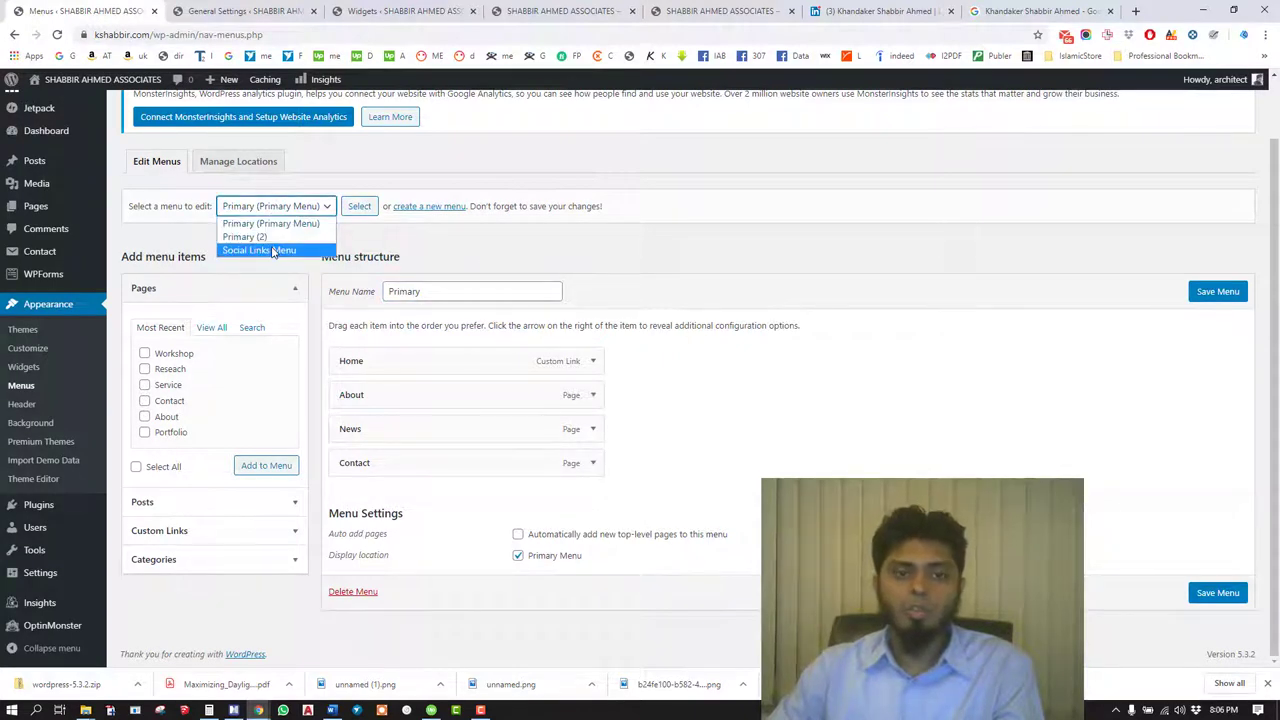
pyautogui.press('Up')
pyautogui.press('Up')
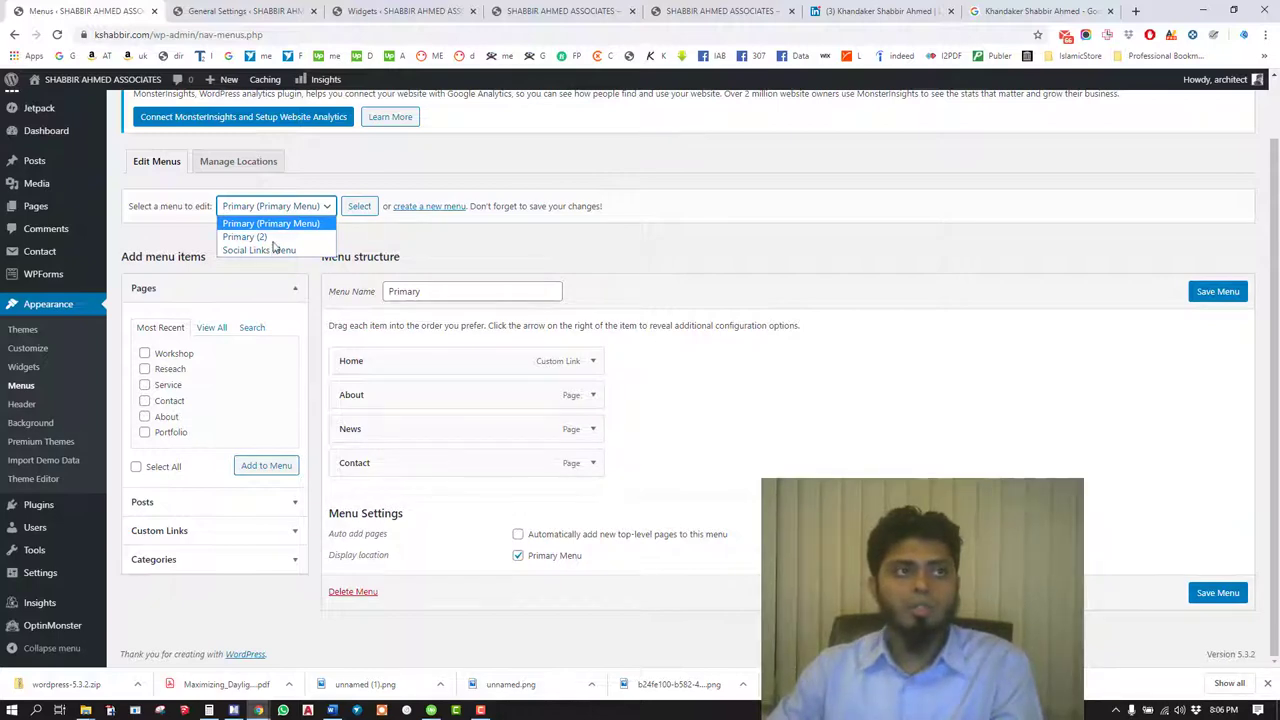
pyautogui.press('Return')
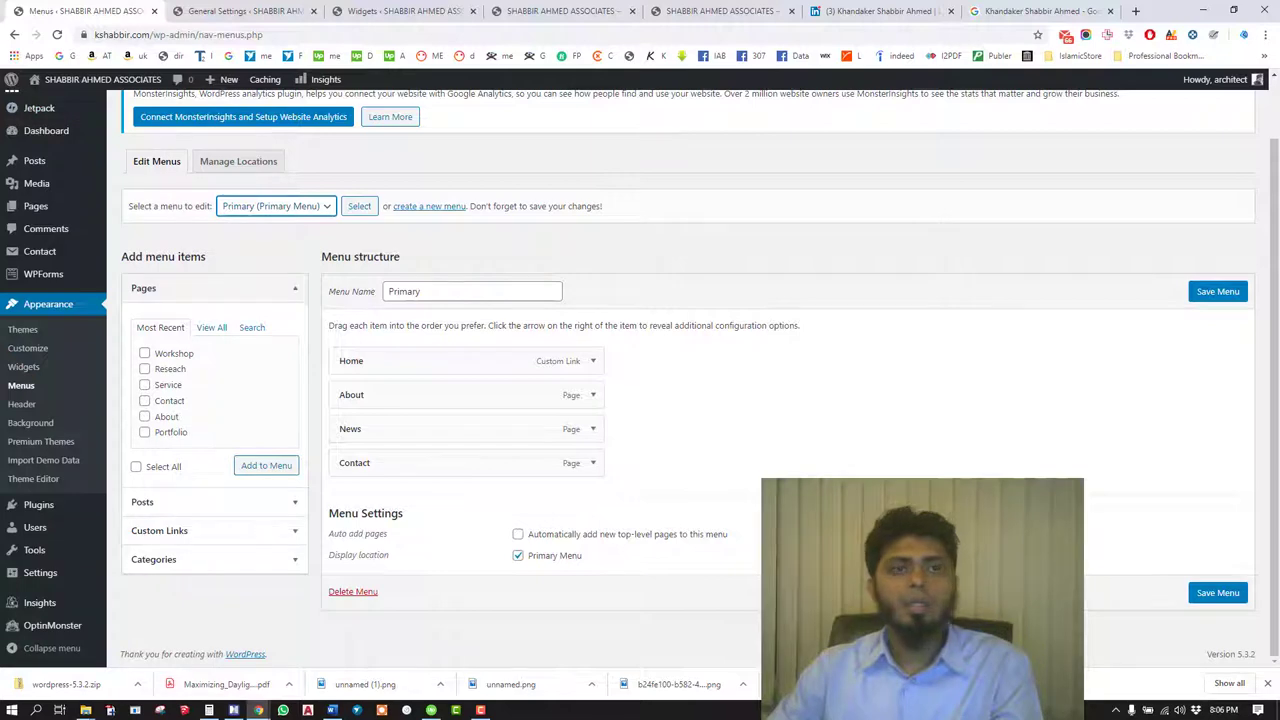
# - Switch to the ThemeForest downloads page and look over the purchased themes and their download options
pyautogui.doubleClick(902, 5)
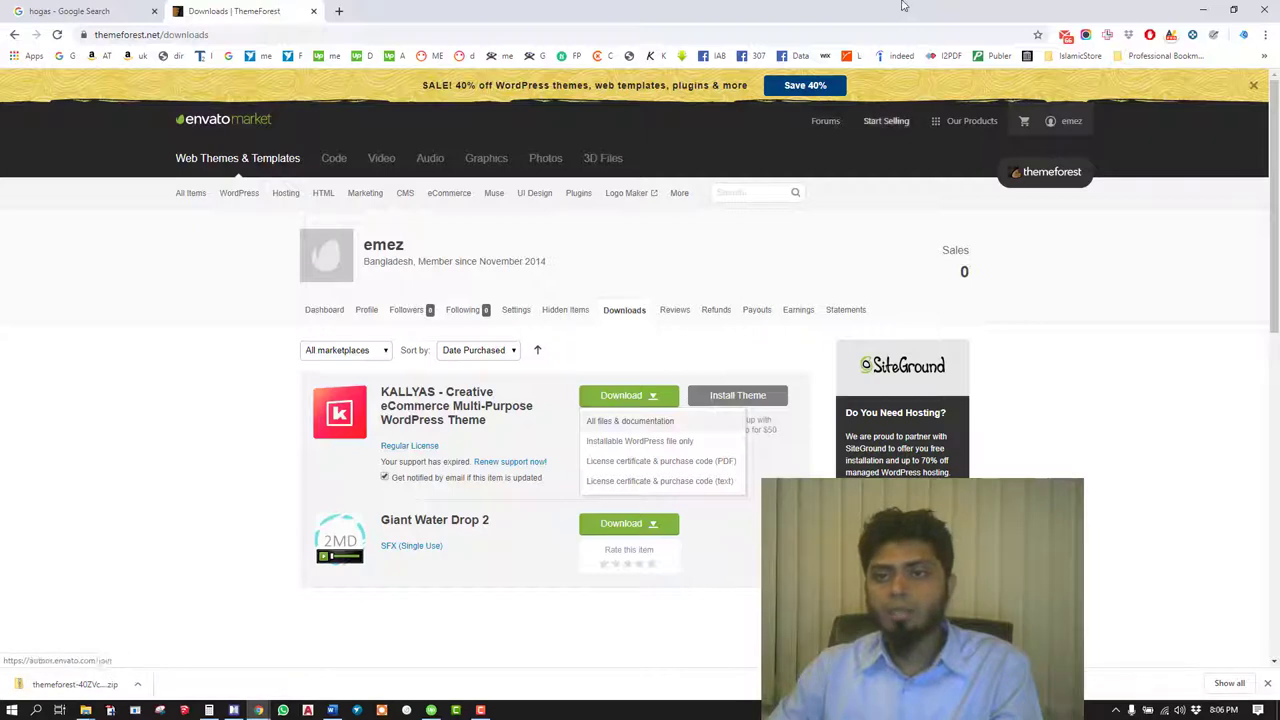
pyautogui.scroll(-1, 902, 5)
pyautogui.press('End')
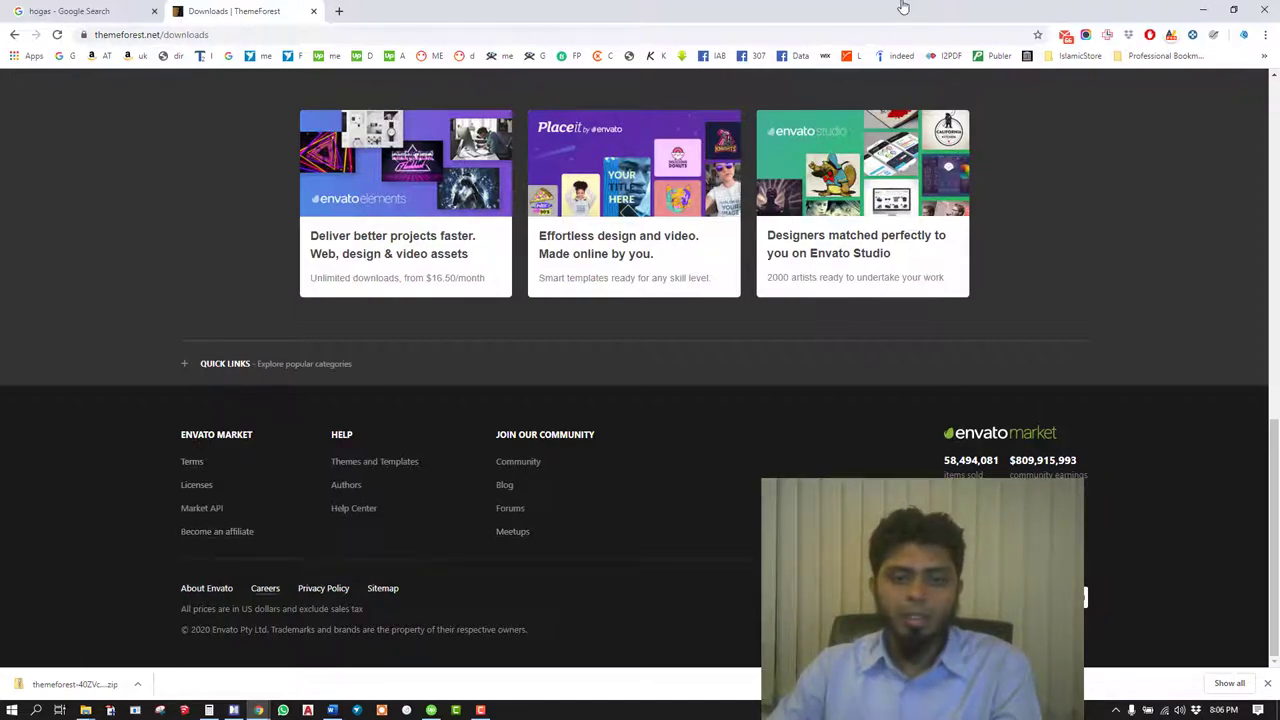
pyautogui.press('Home')
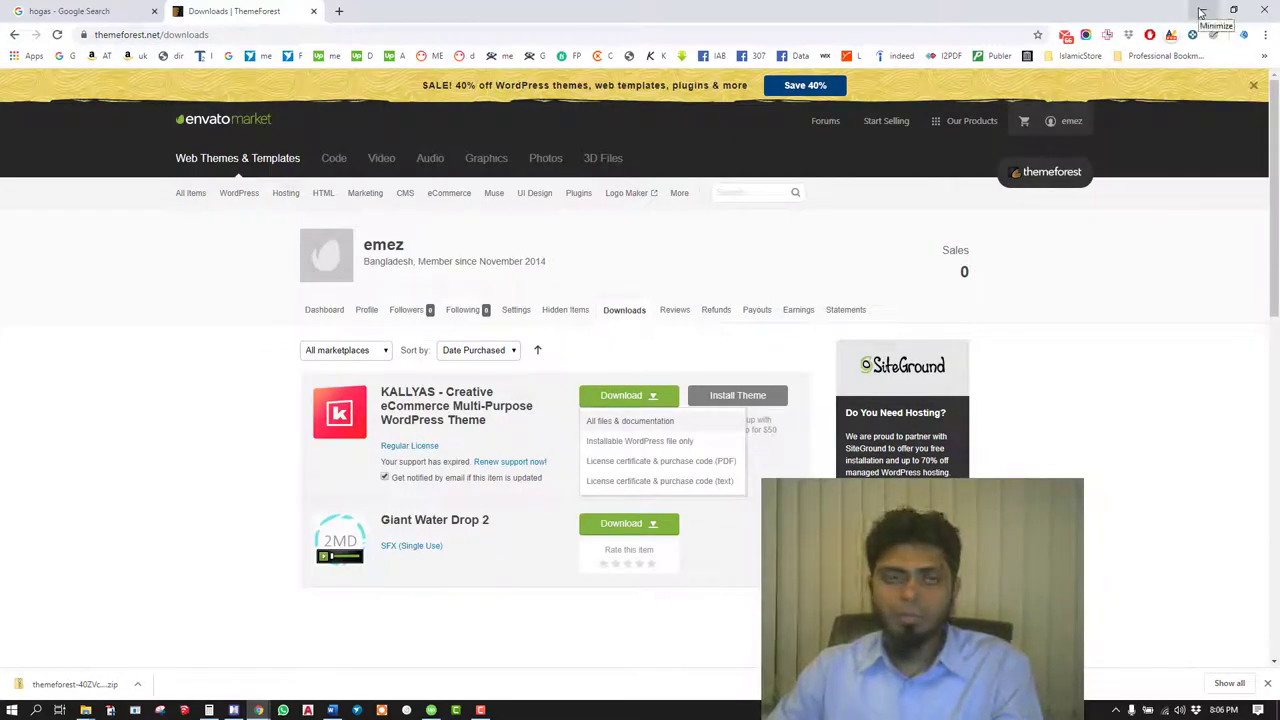
# - Return to the WordPress menu editor, keep Primary (Primary Menu) selected, and examine the Home item's URL and navigation label settings
pyautogui.click(1202, 11)
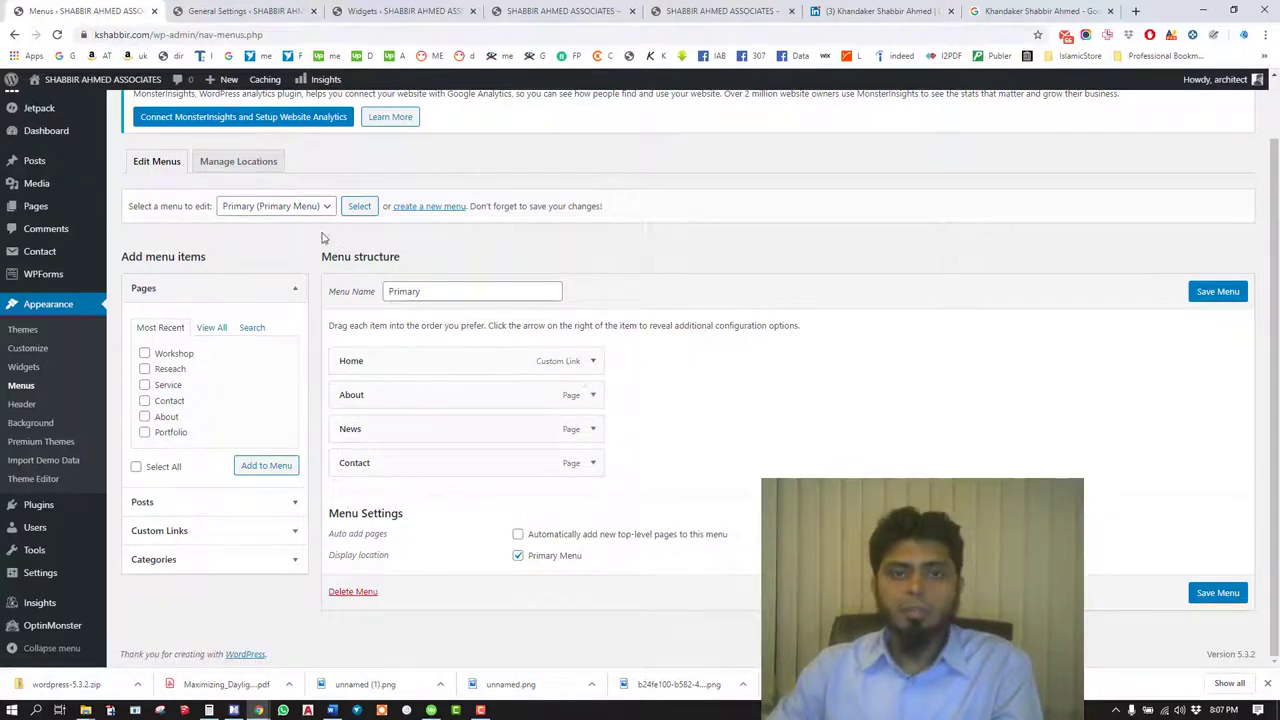
pyautogui.click(279, 209)
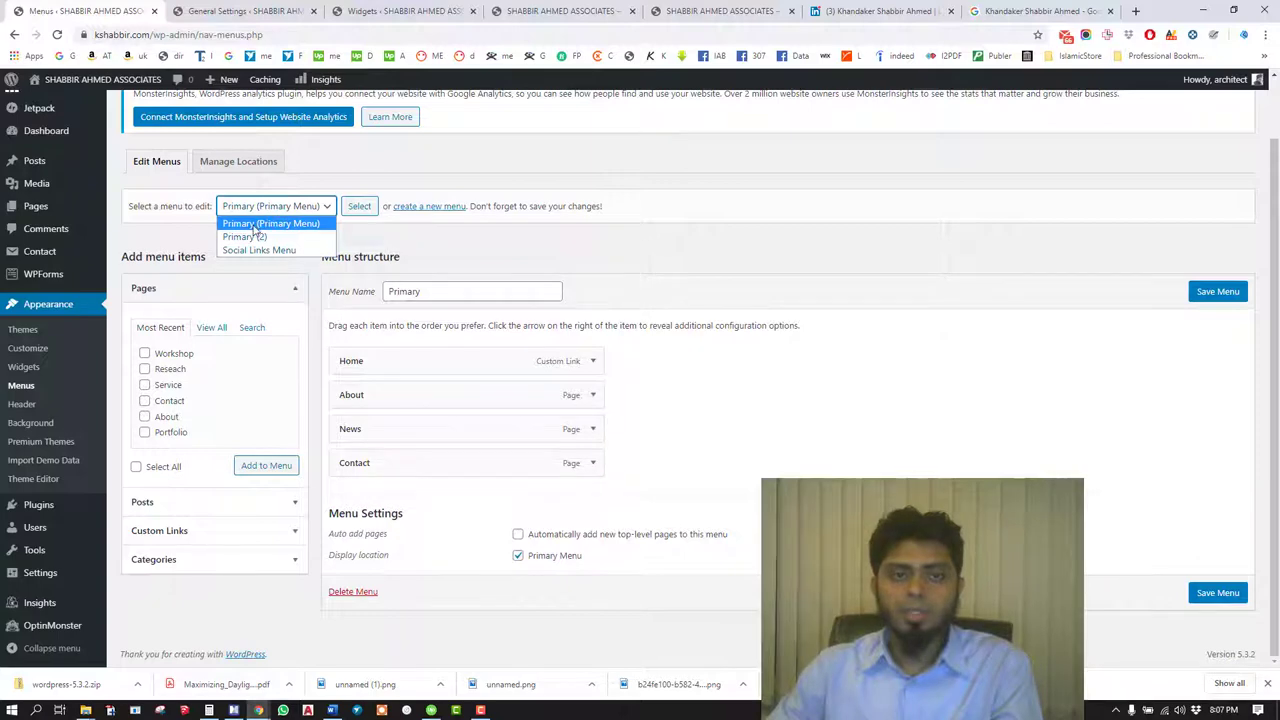
pyautogui.click(253, 225)
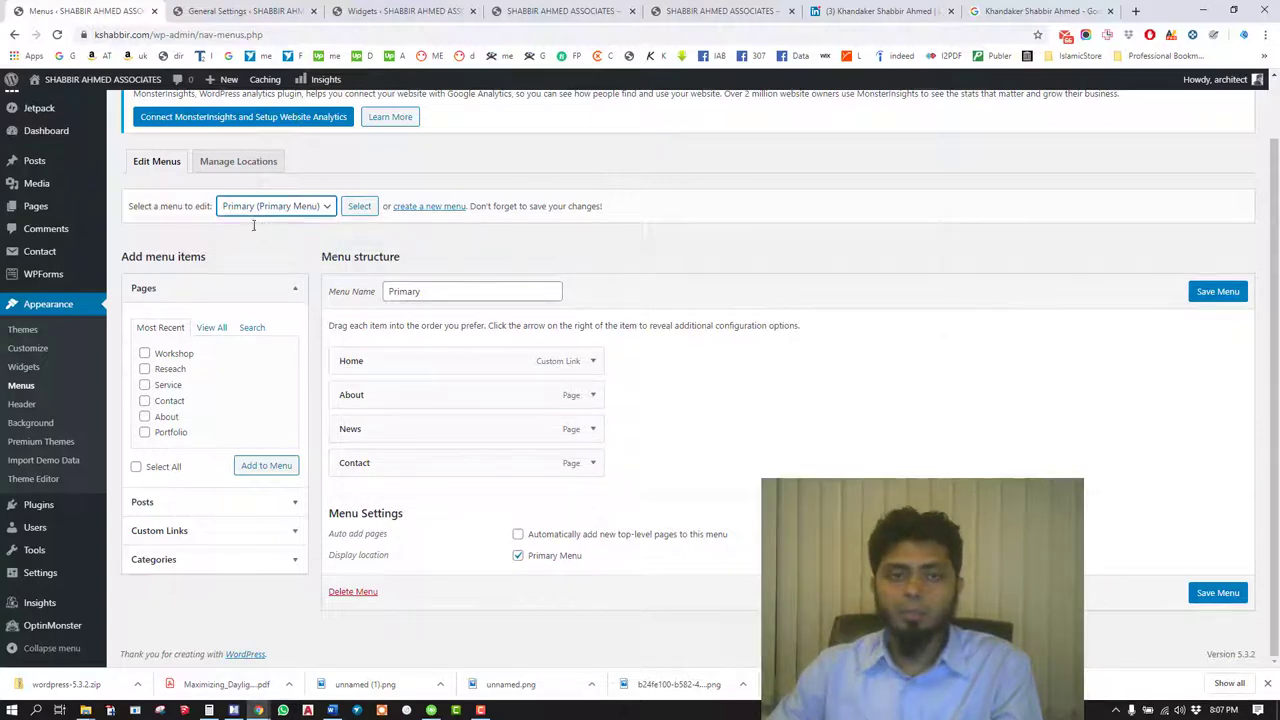
pyautogui.click(438, 291)
pyautogui.hotkey('ctrl', 'a')
pyautogui.click(783, 395)
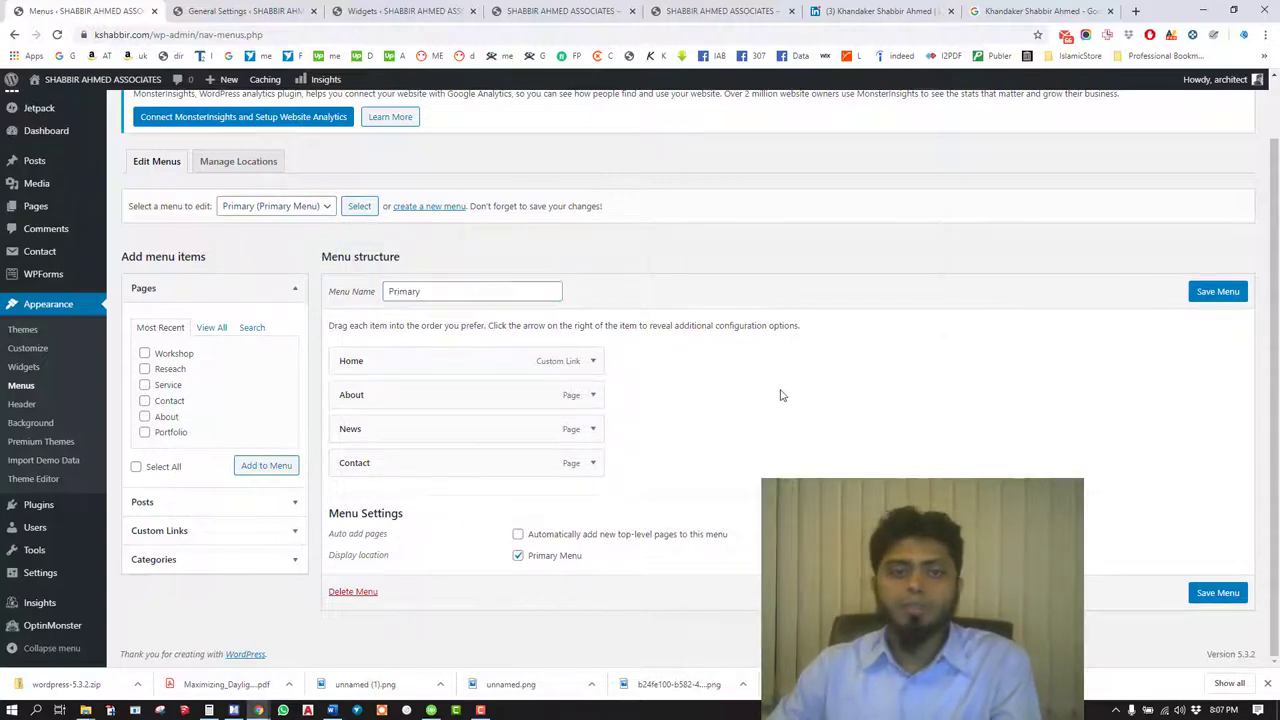
pyautogui.click(592, 364)
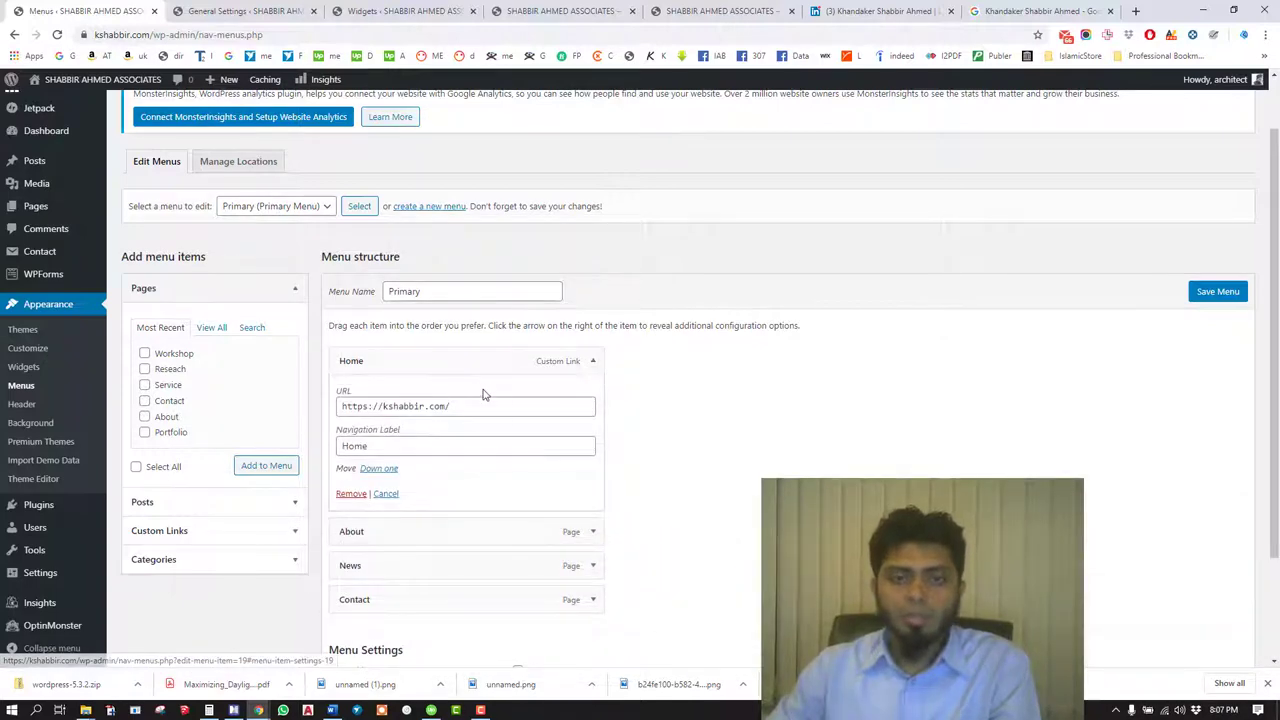
pyautogui.click(589, 366)
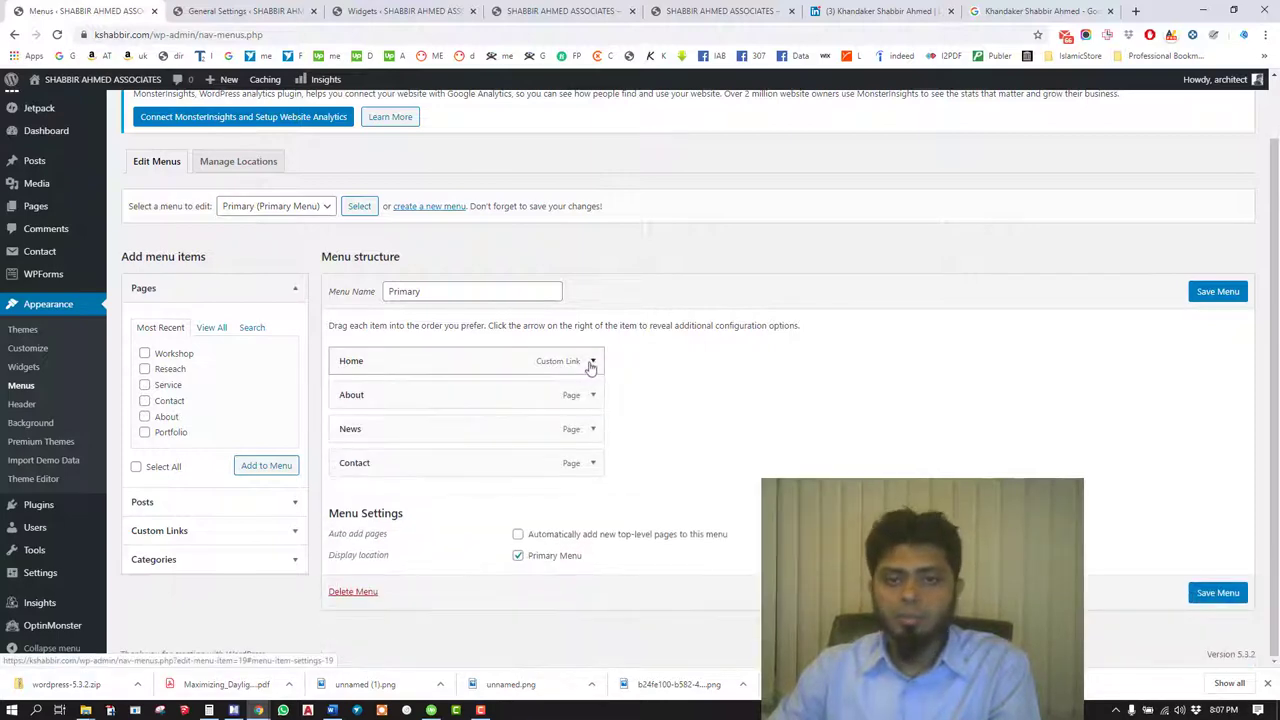
# - Remove the Home and About items from the Primary menu and save the menu
pyautogui.click(591, 366)
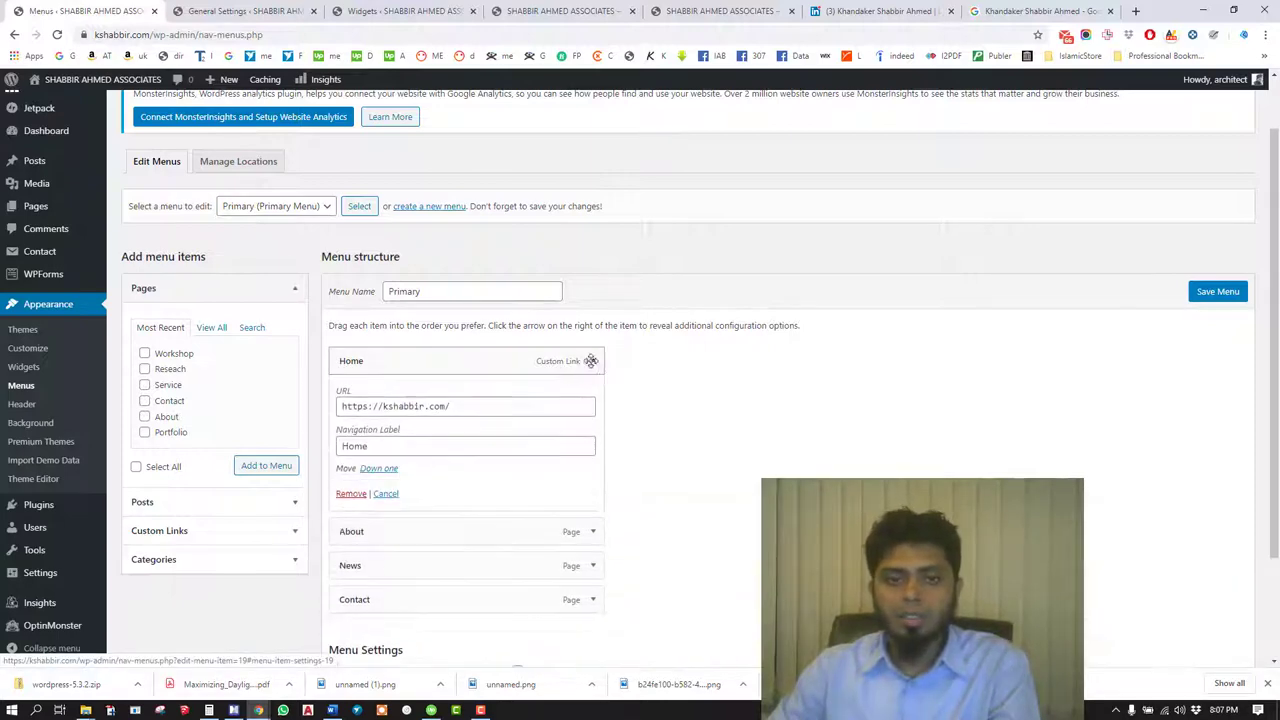
pyautogui.click(352, 497)
pyautogui.click(593, 399)
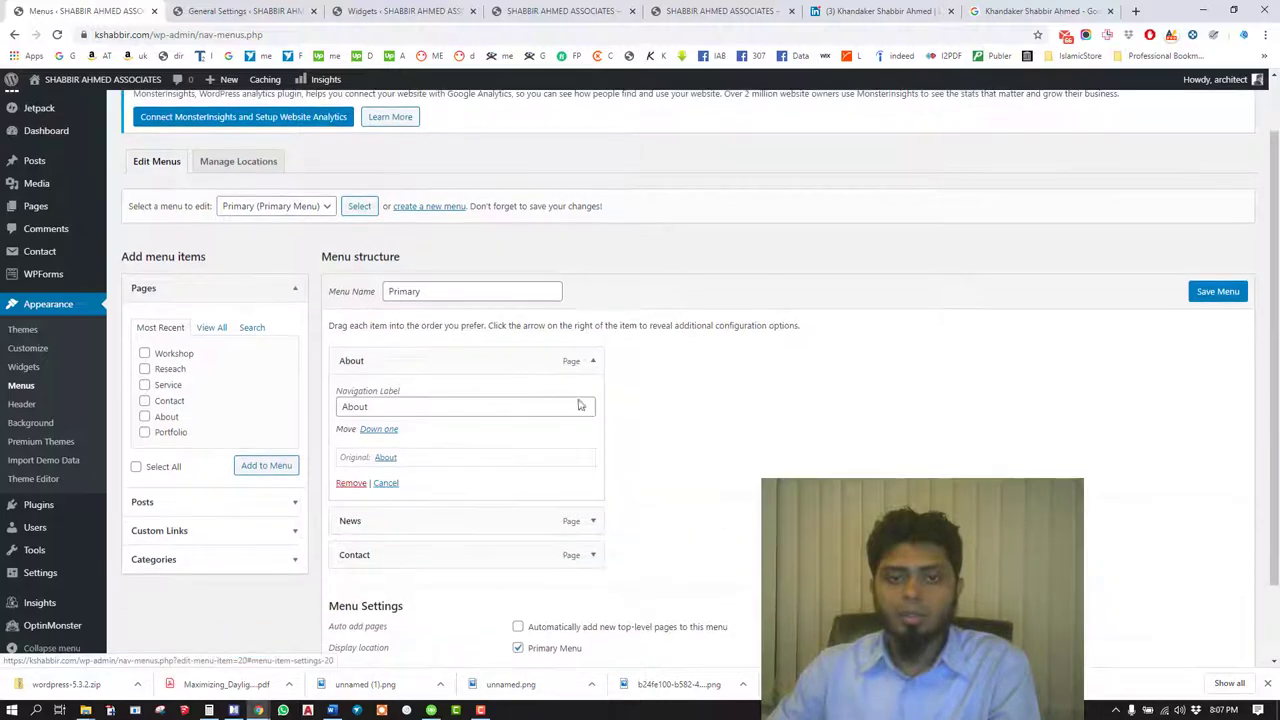
pyautogui.click(351, 484)
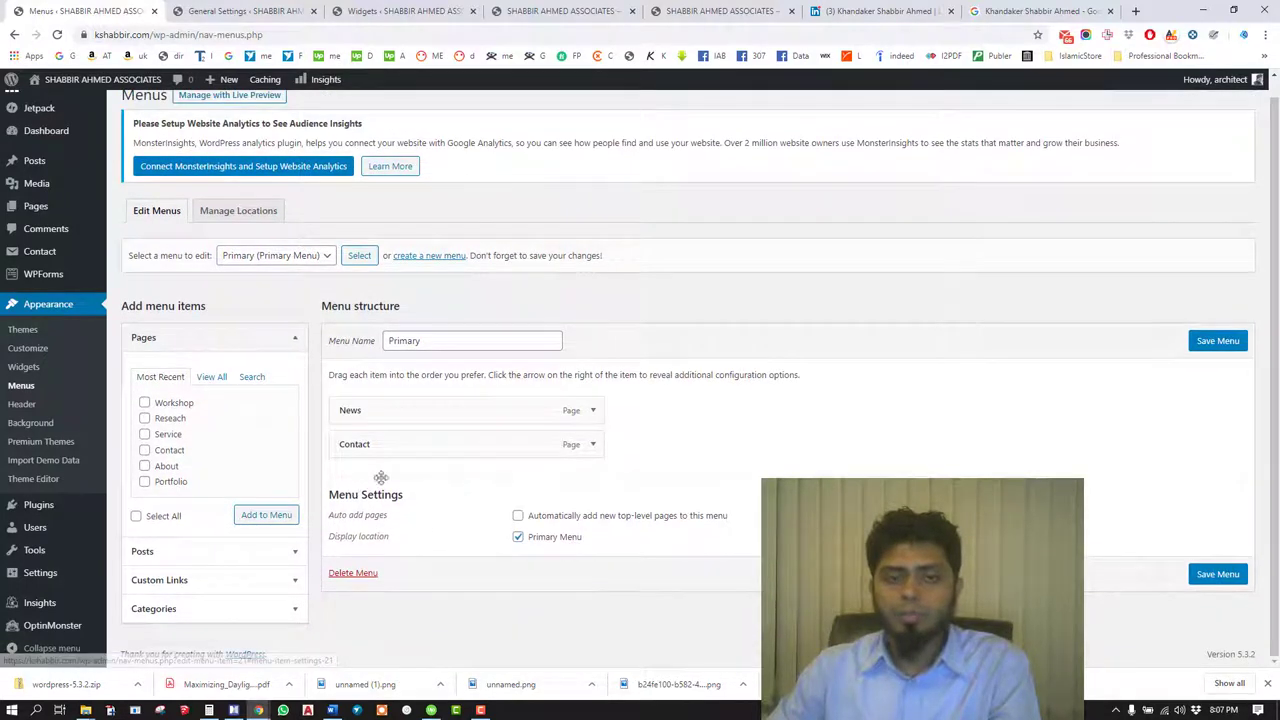
pyautogui.click(1205, 342)
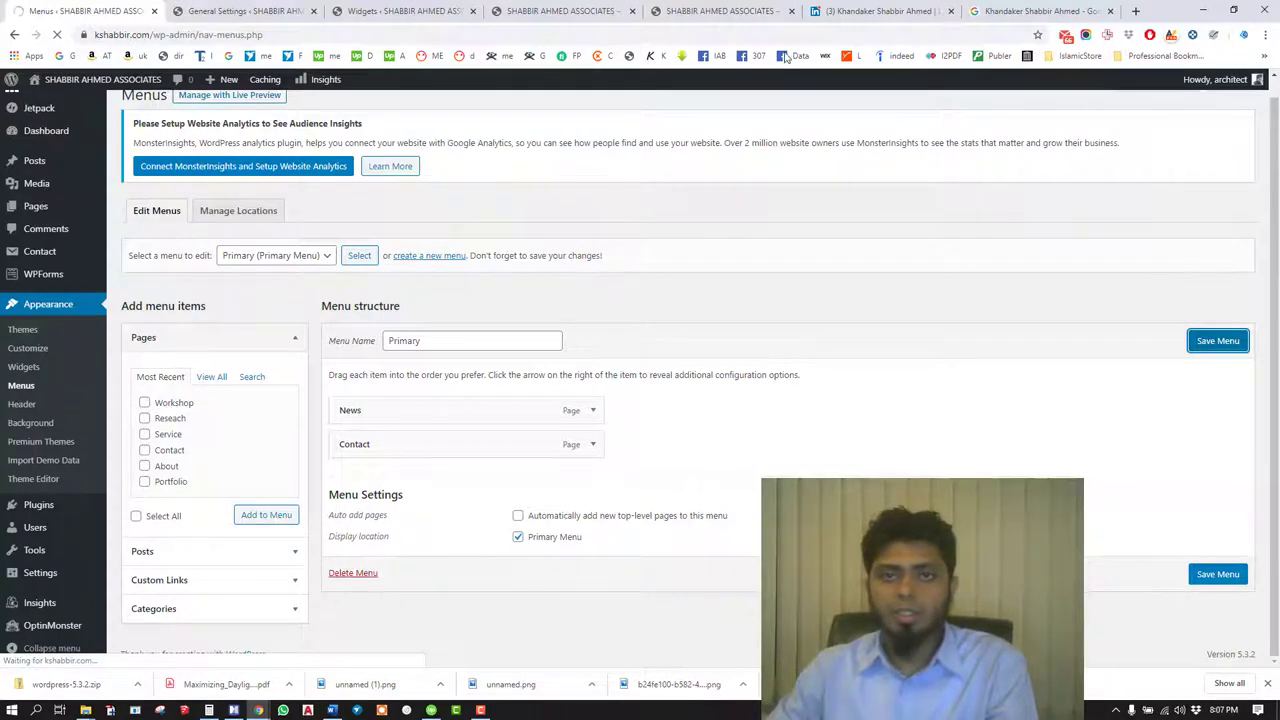
# - Reload the live site's home page to check its navigation, and return to the menu editor
pyautogui.click(717, 11)
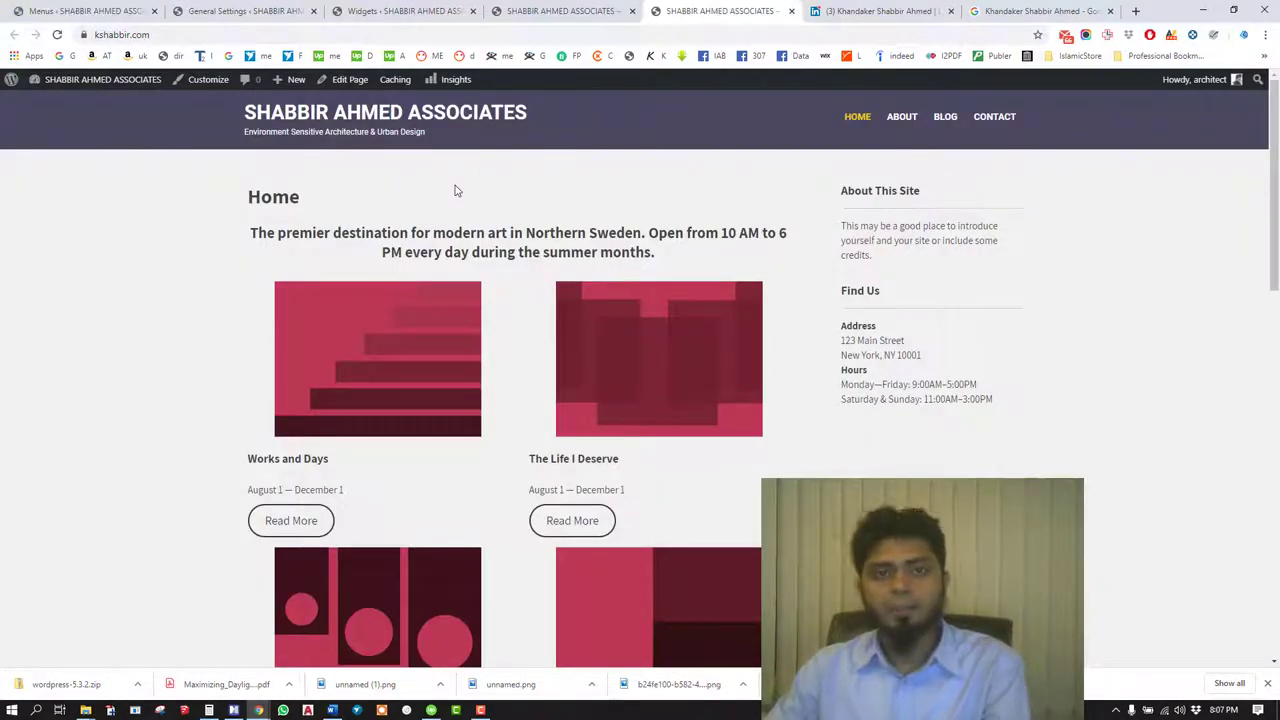
pyautogui.press('F5')
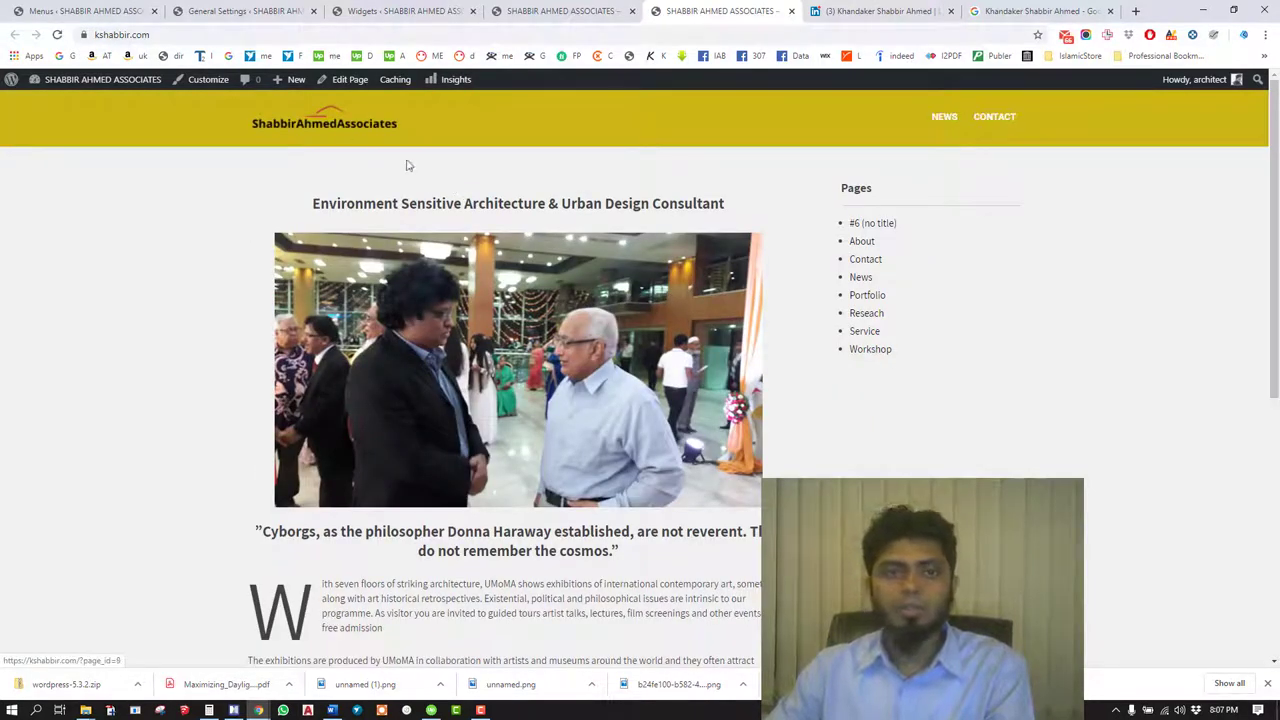
pyautogui.click(115, 11)
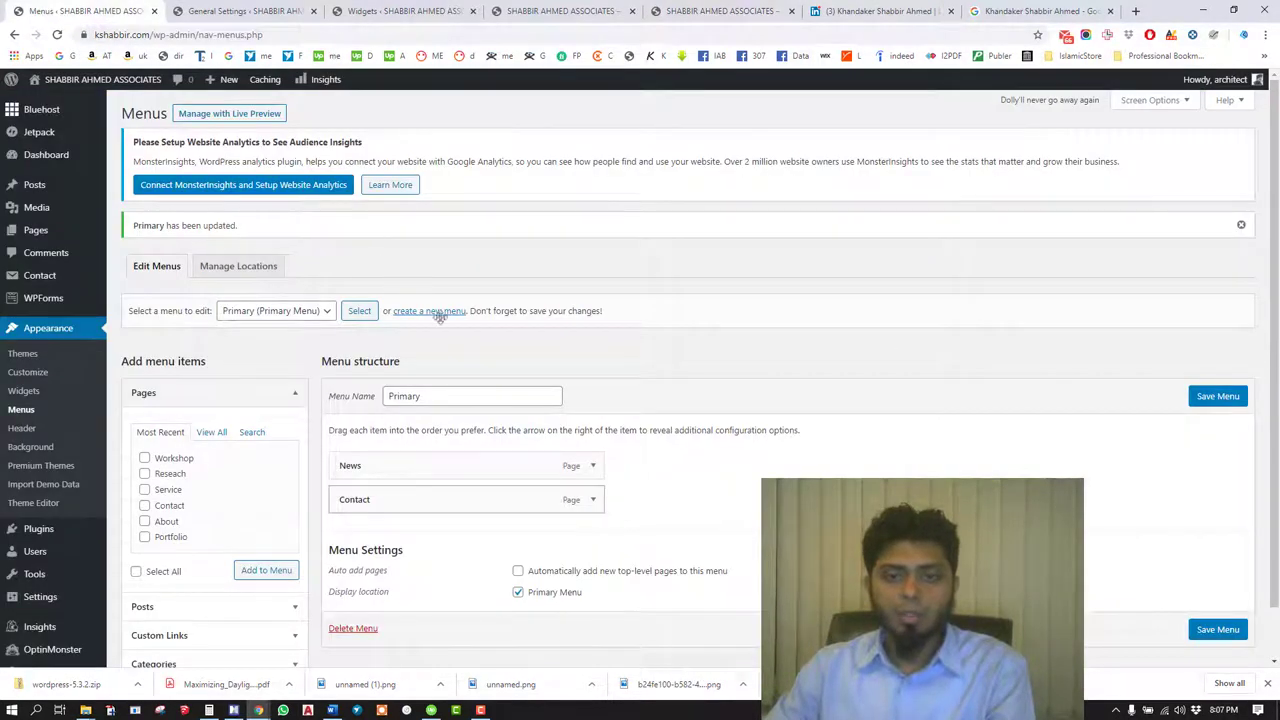
# - Remove the remaining News and Contact items from the Primary menu
pyautogui.click(592, 466)
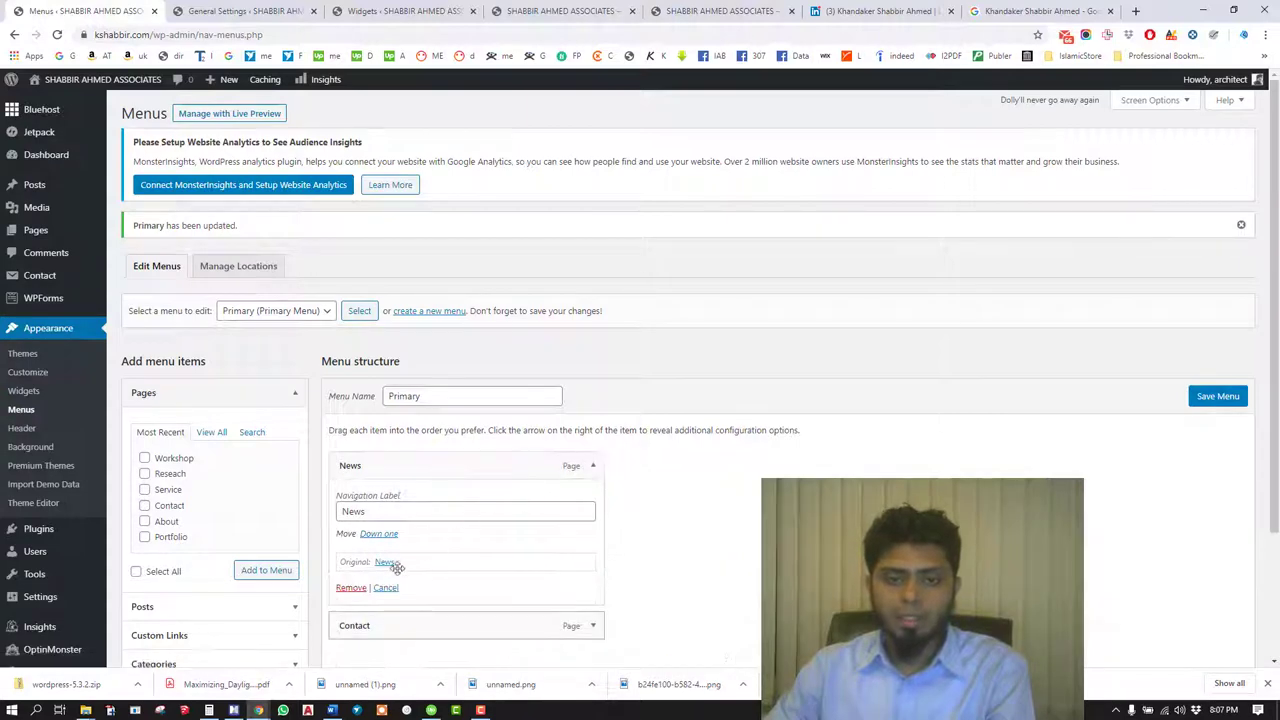
pyautogui.click(351, 588)
pyautogui.click(592, 467)
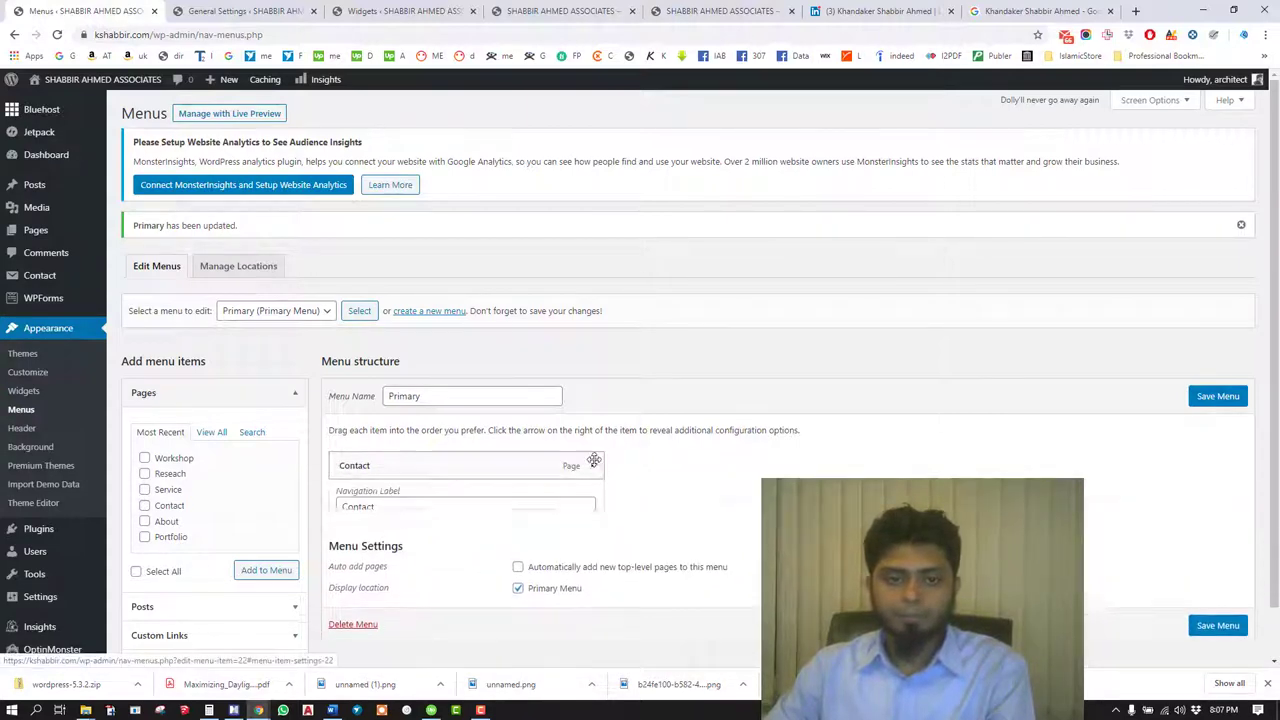
pyautogui.click(348, 569)
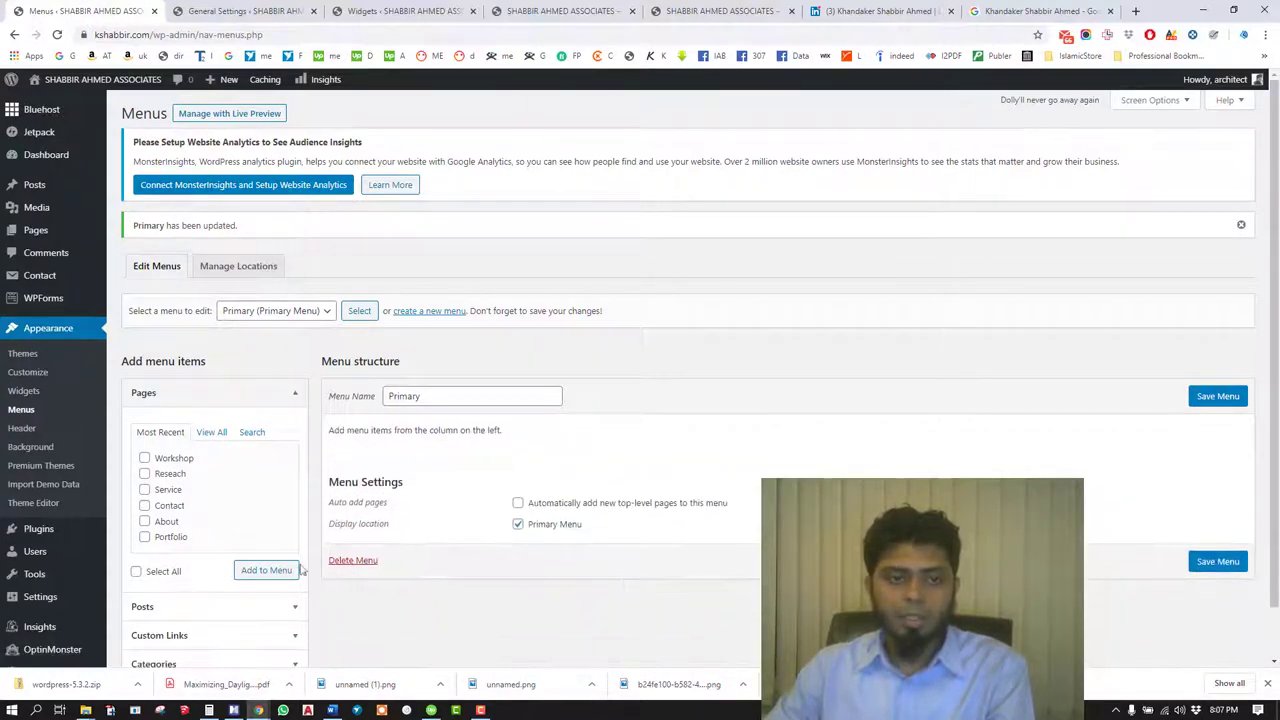
# - Add the #6 (no title) front page, News, About, Contact, Portfolio, Reseach, Service and Workshop pages to the Primary menu
pyautogui.scroll(-1, 158, 549)
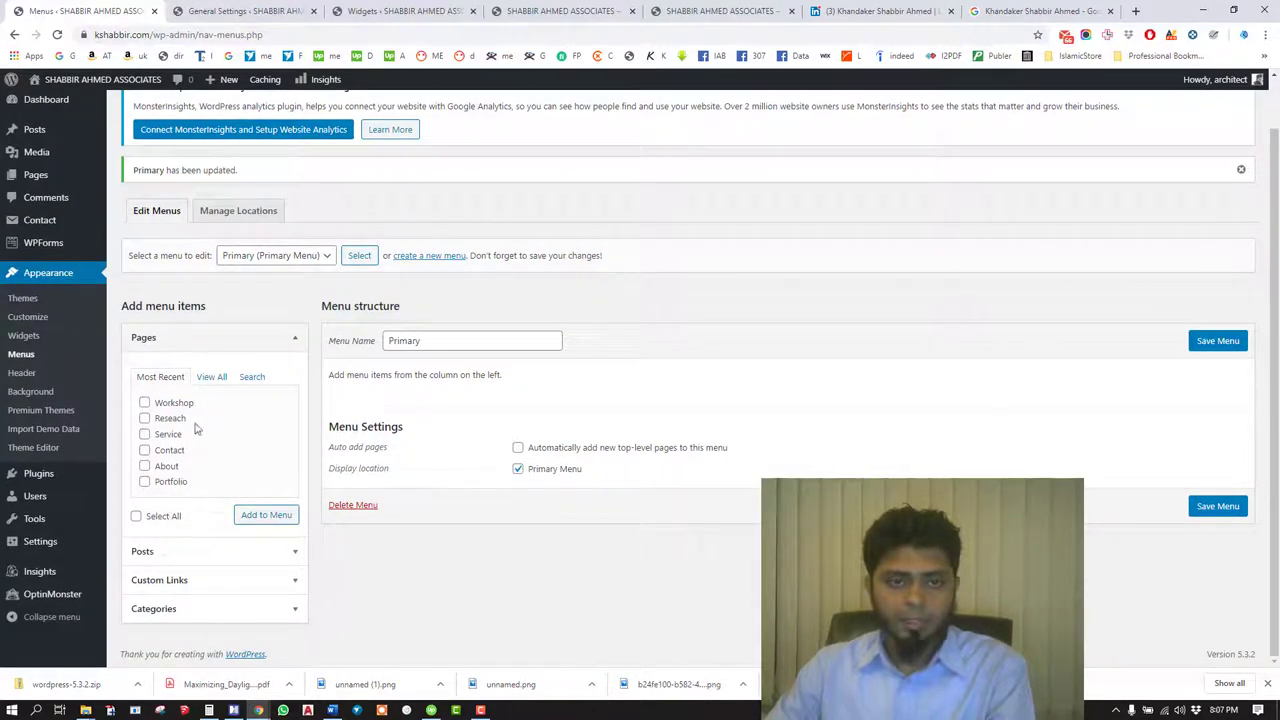
pyautogui.click(210, 379)
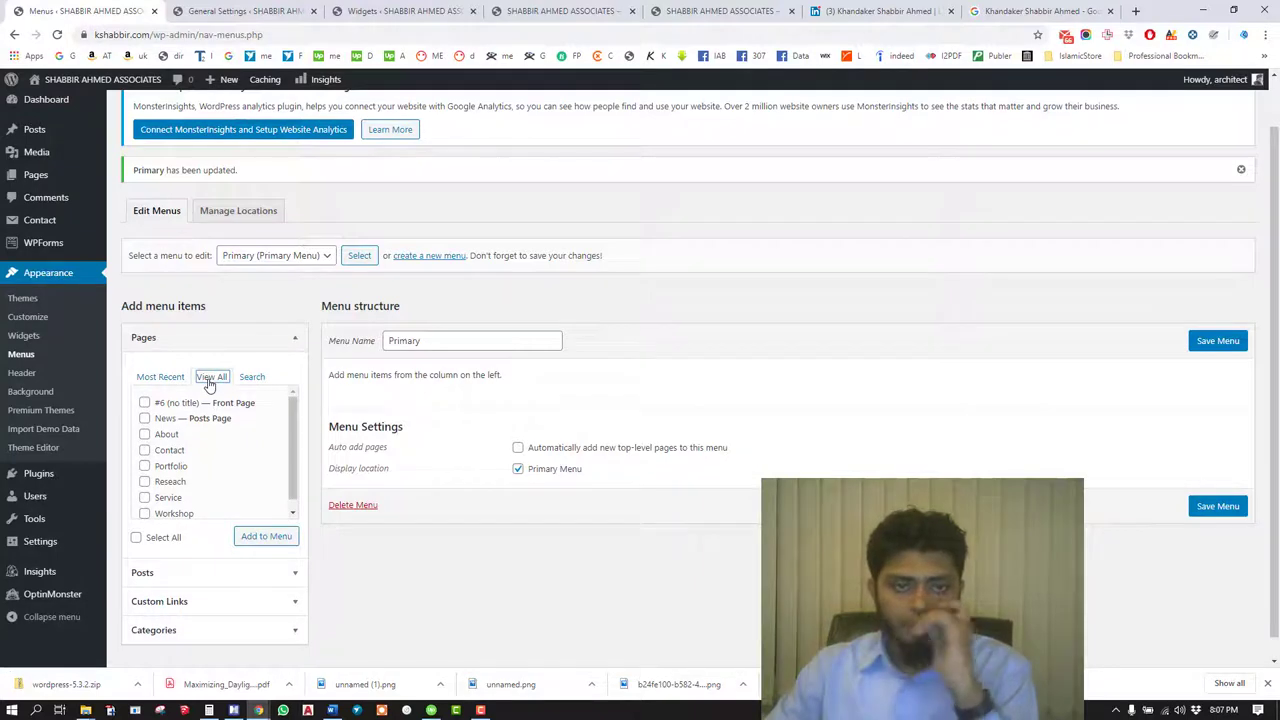
pyautogui.scroll(-1, 160, 448)
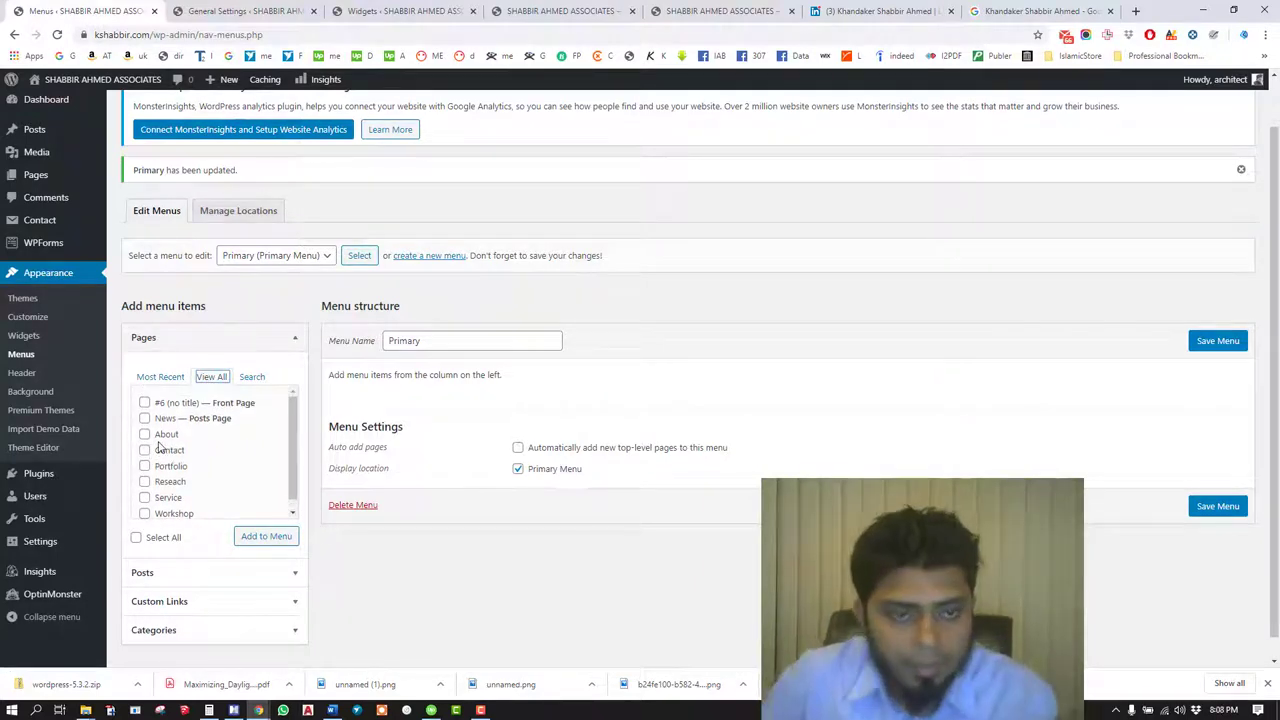
pyautogui.click(180, 506)
pyautogui.click(170, 489)
pyautogui.click(173, 472)
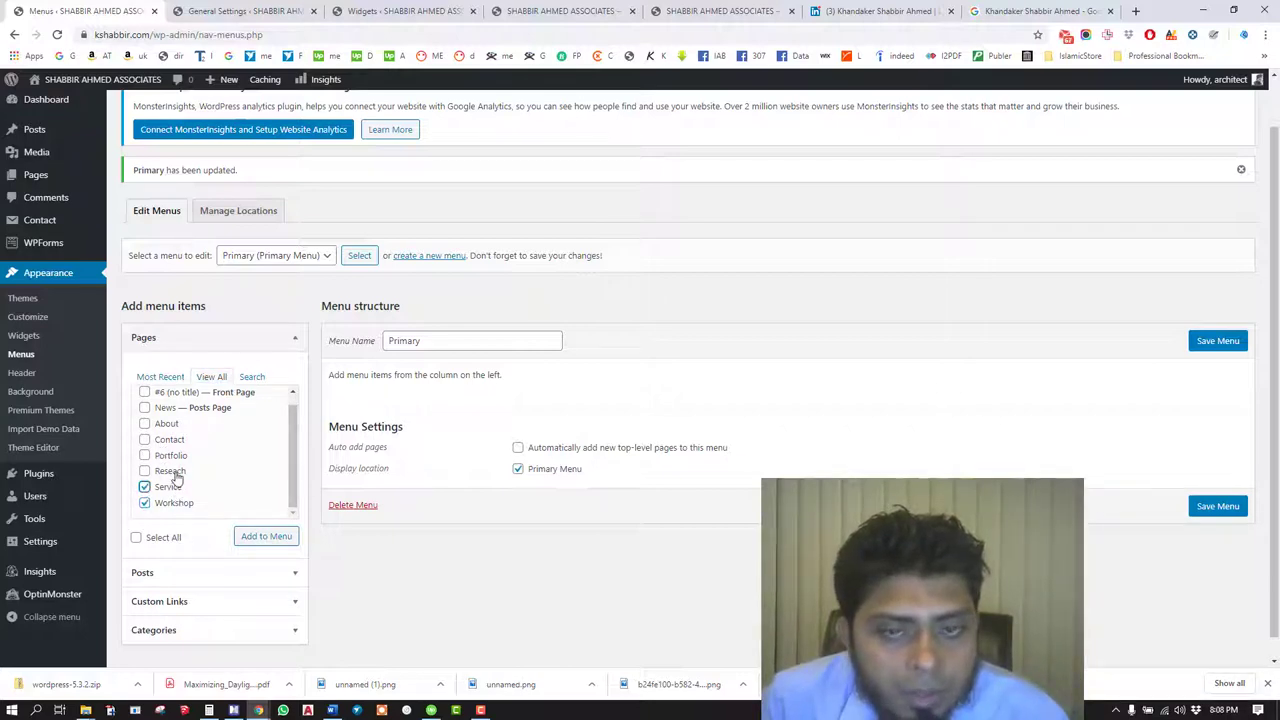
pyautogui.click(172, 456)
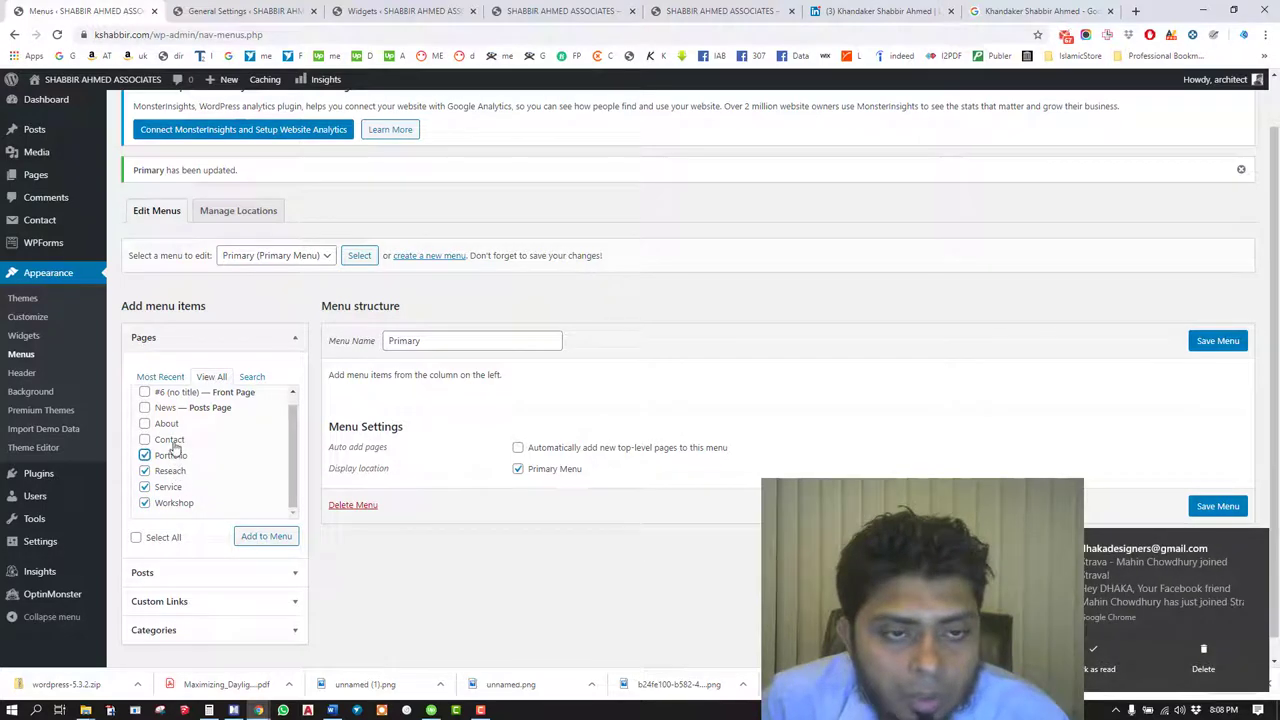
pyautogui.click(170, 440)
pyautogui.click(167, 425)
pyautogui.click(165, 408)
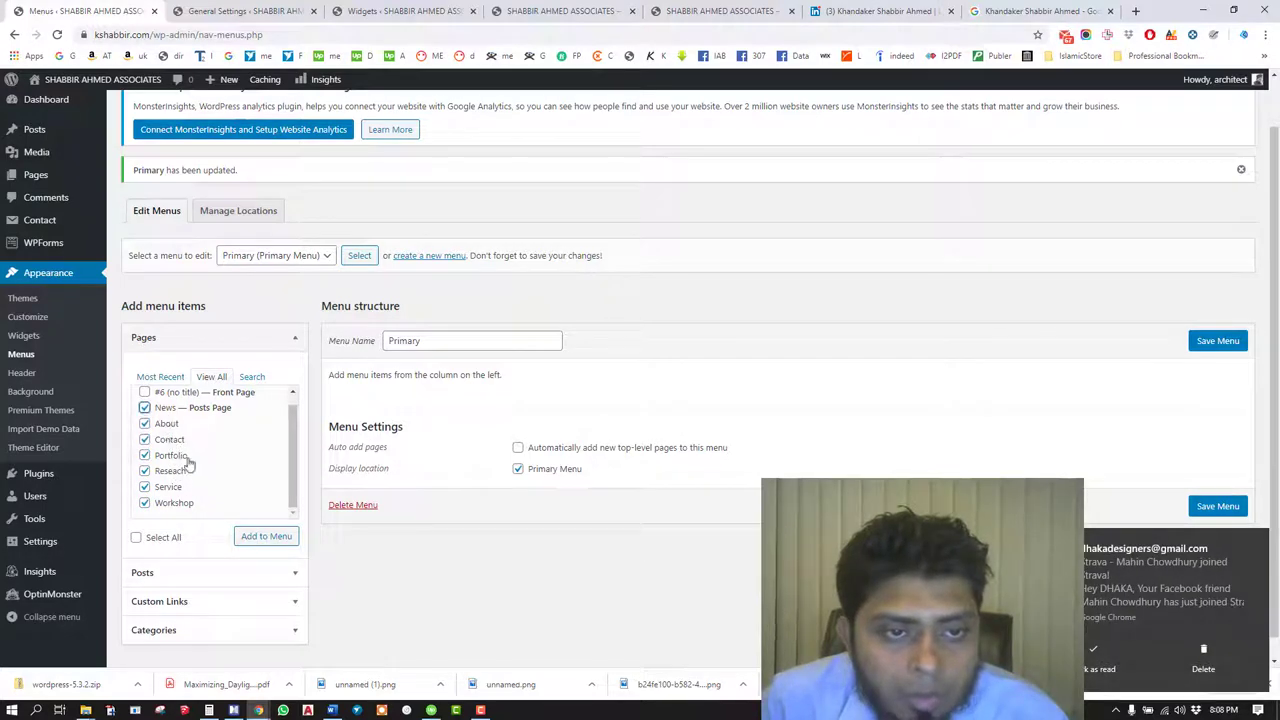
pyautogui.scroll(1, 192, 468)
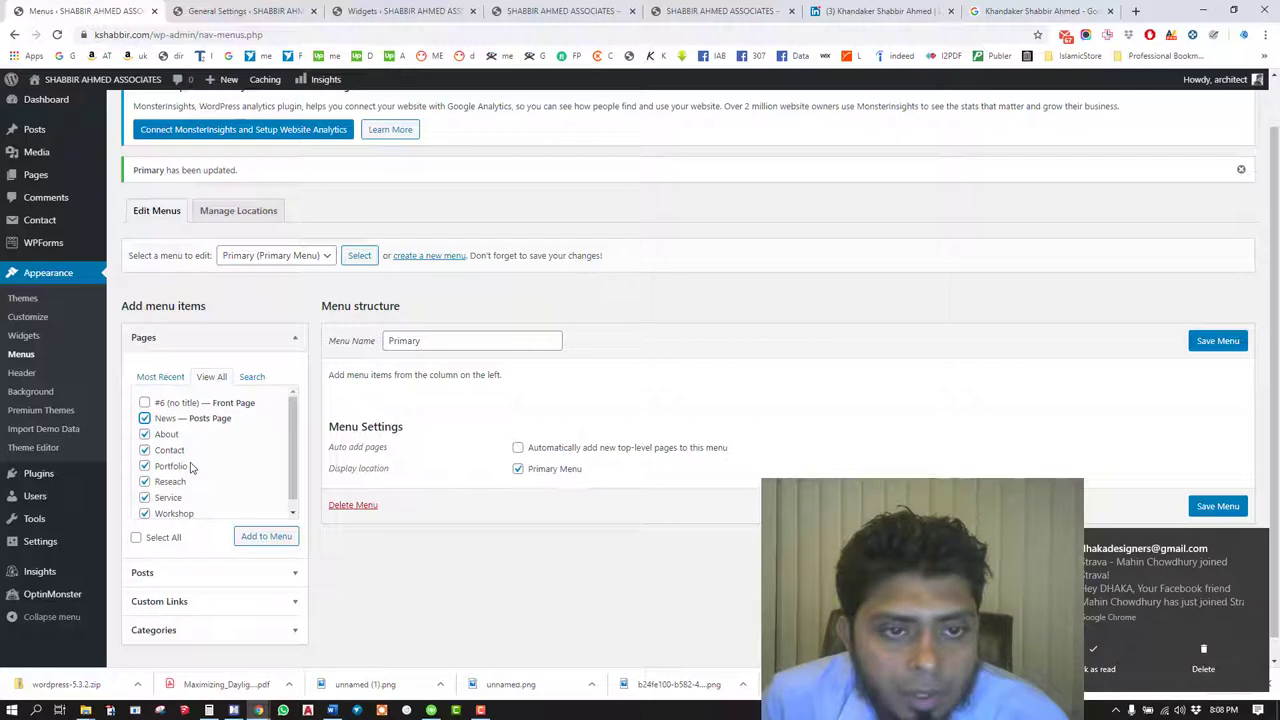
pyautogui.click(160, 408)
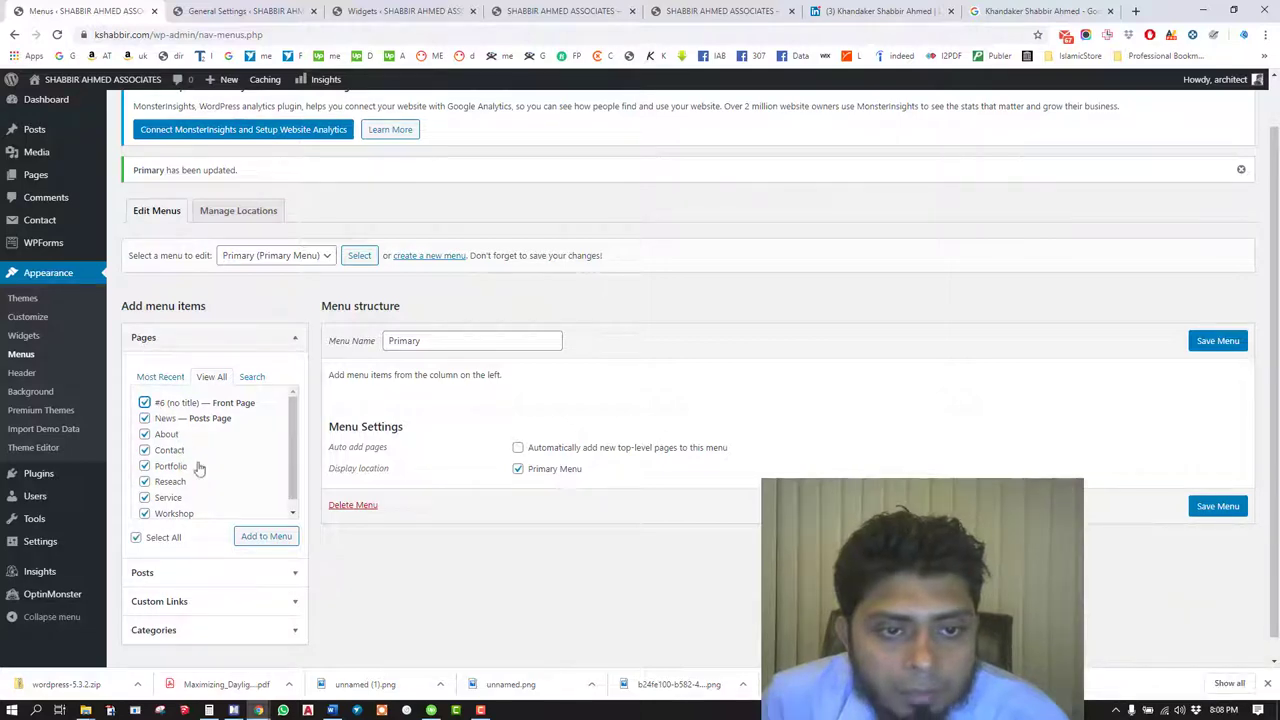
pyautogui.click(252, 538)
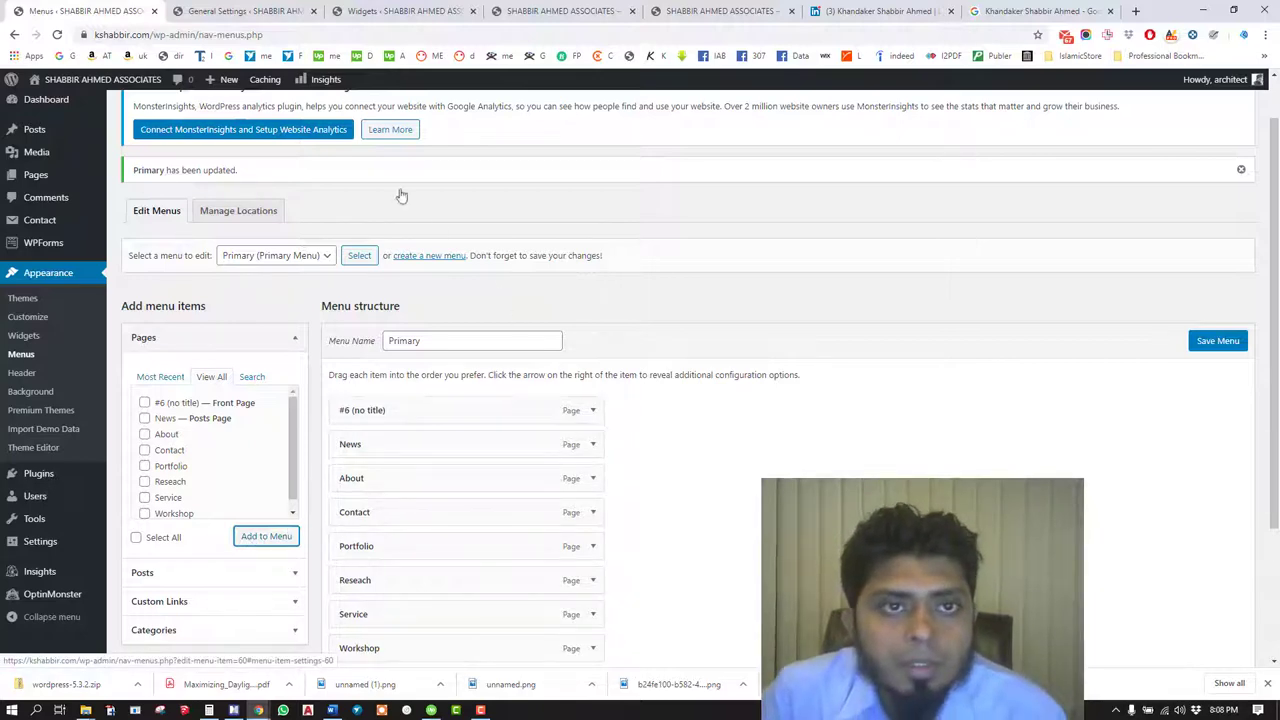
pyautogui.click(228, 8)
pyautogui.click(352, 8)
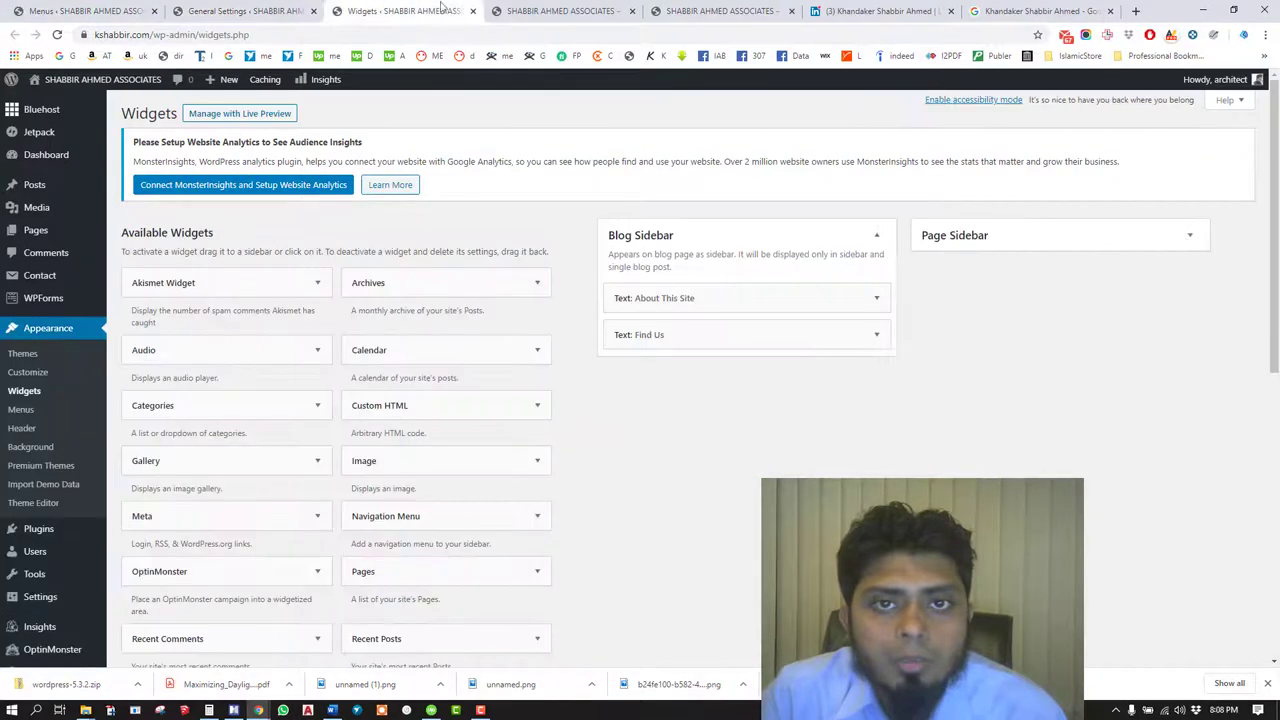
pyautogui.click(548, 8)
pyautogui.click(80, 10)
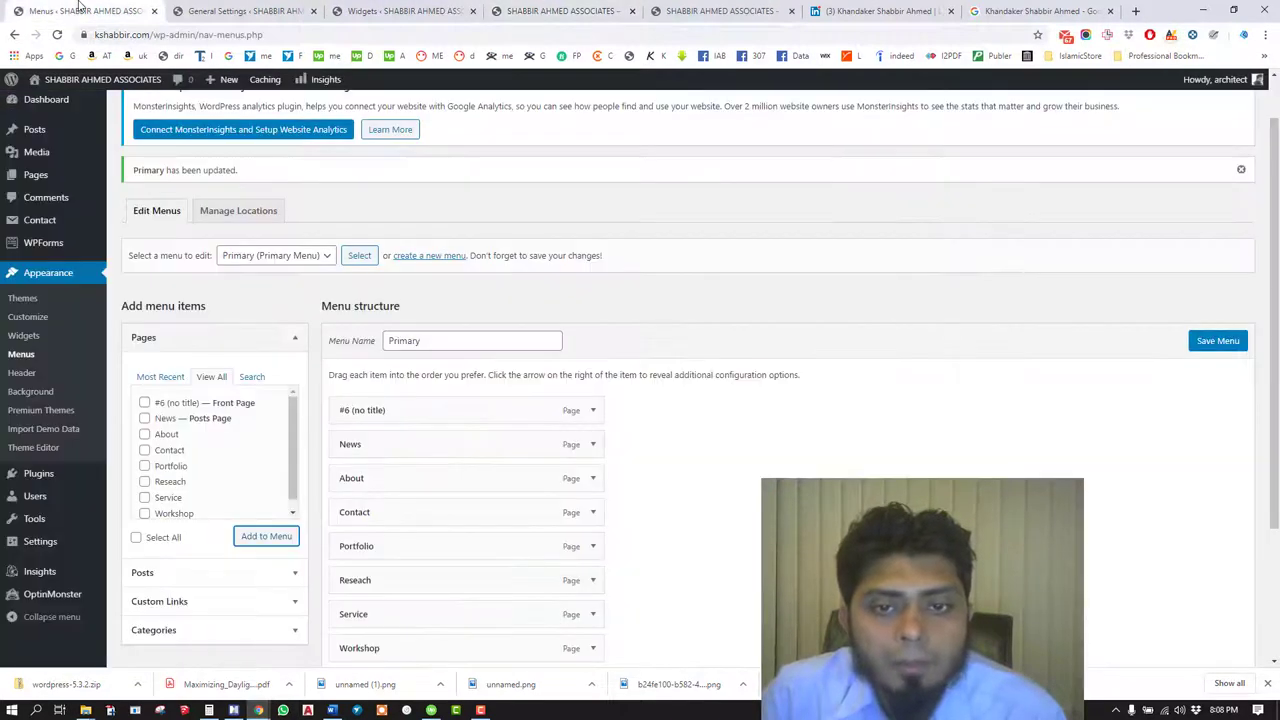
# - Remove the #6 (no title) item from the Primary menu and add the front page to the menu again
pyautogui.click(594, 412)
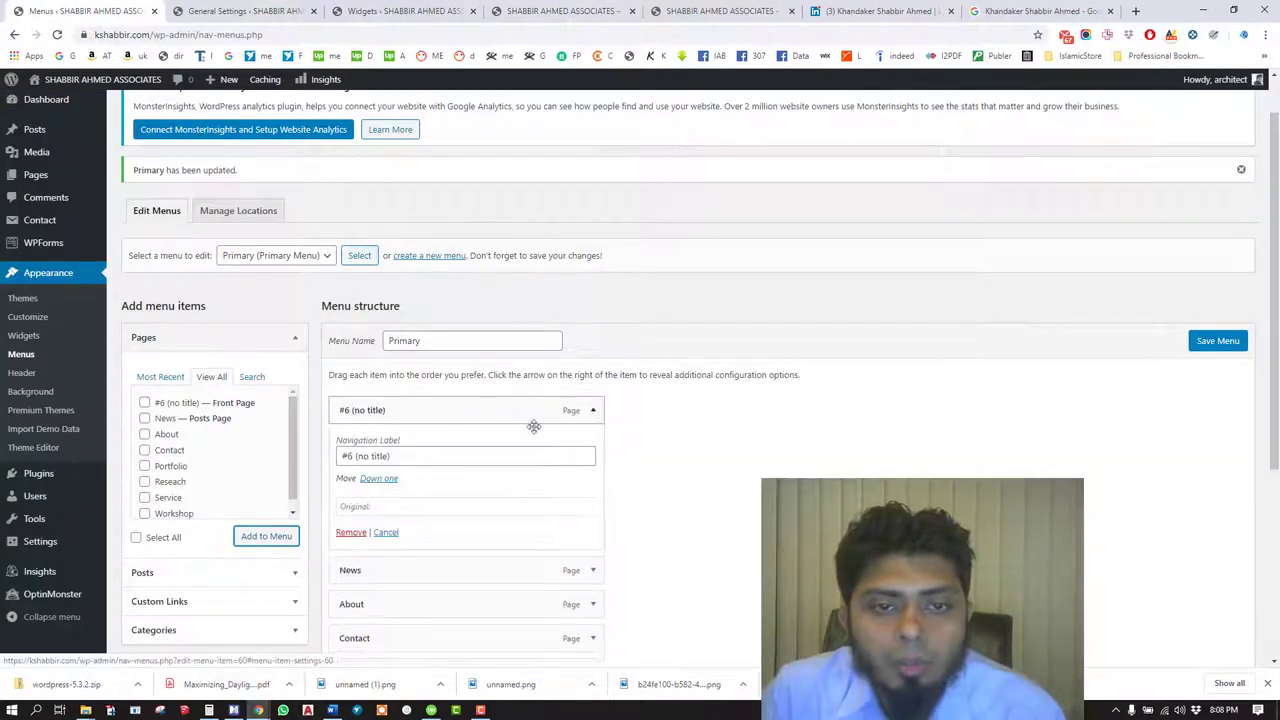
pyautogui.tripleClick(412, 456)
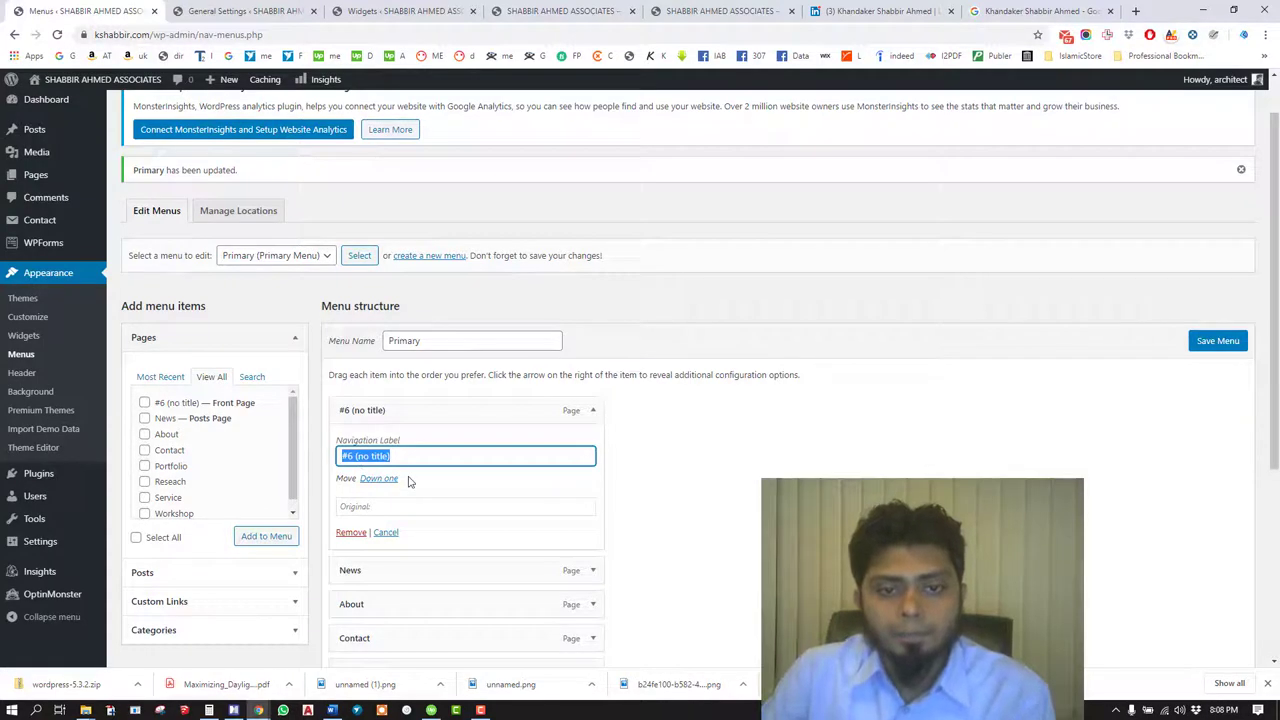
pyautogui.click(351, 532)
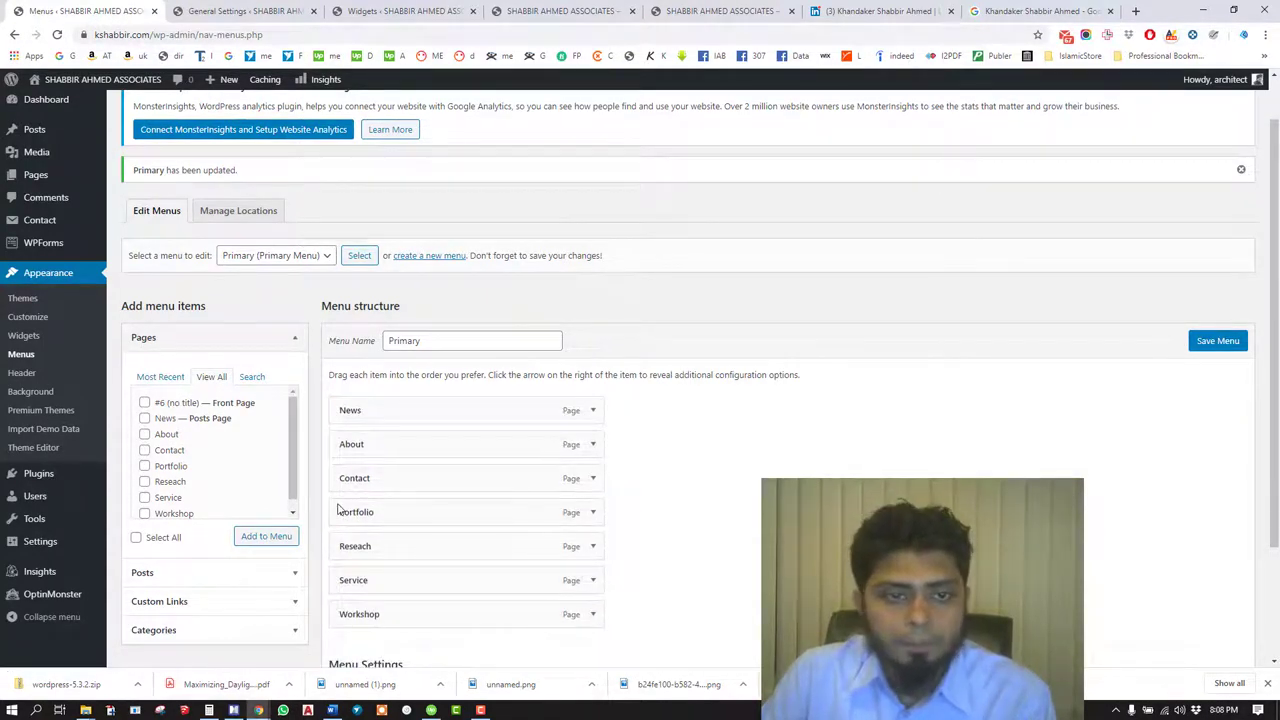
pyautogui.click(292, 514)
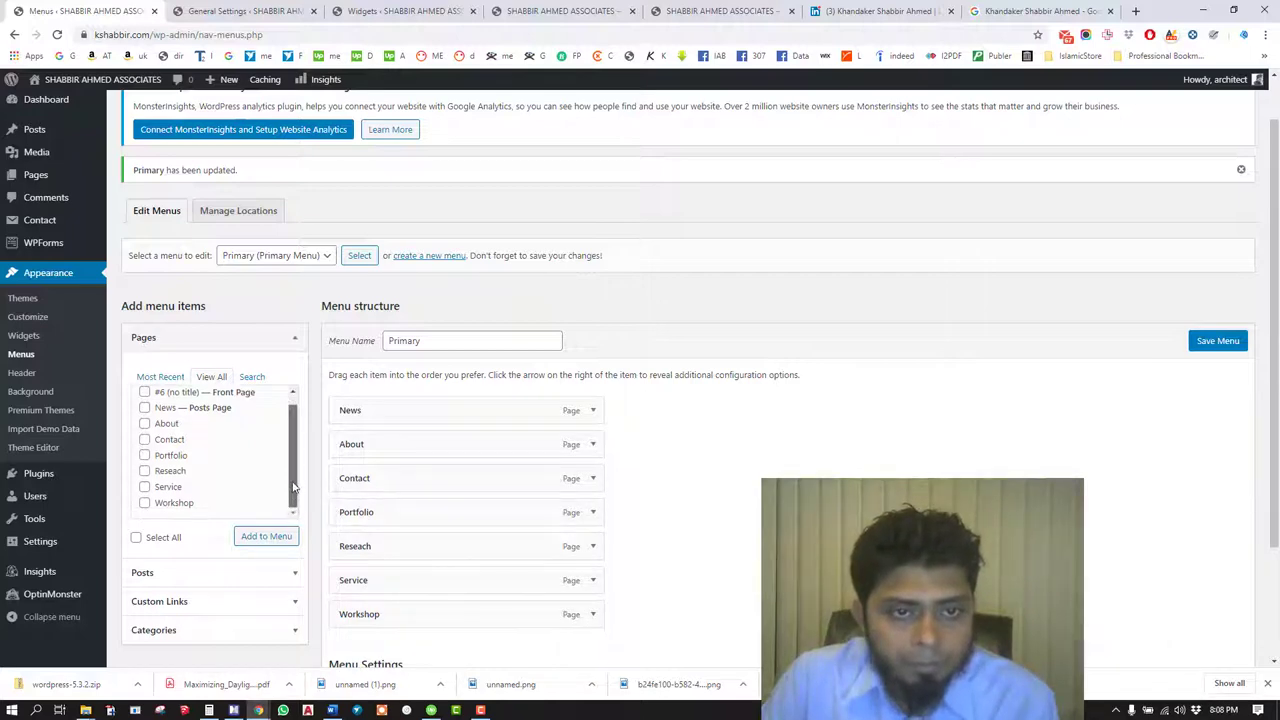
pyautogui.moveTo(293, 487); pyautogui.dragTo(296, 468)
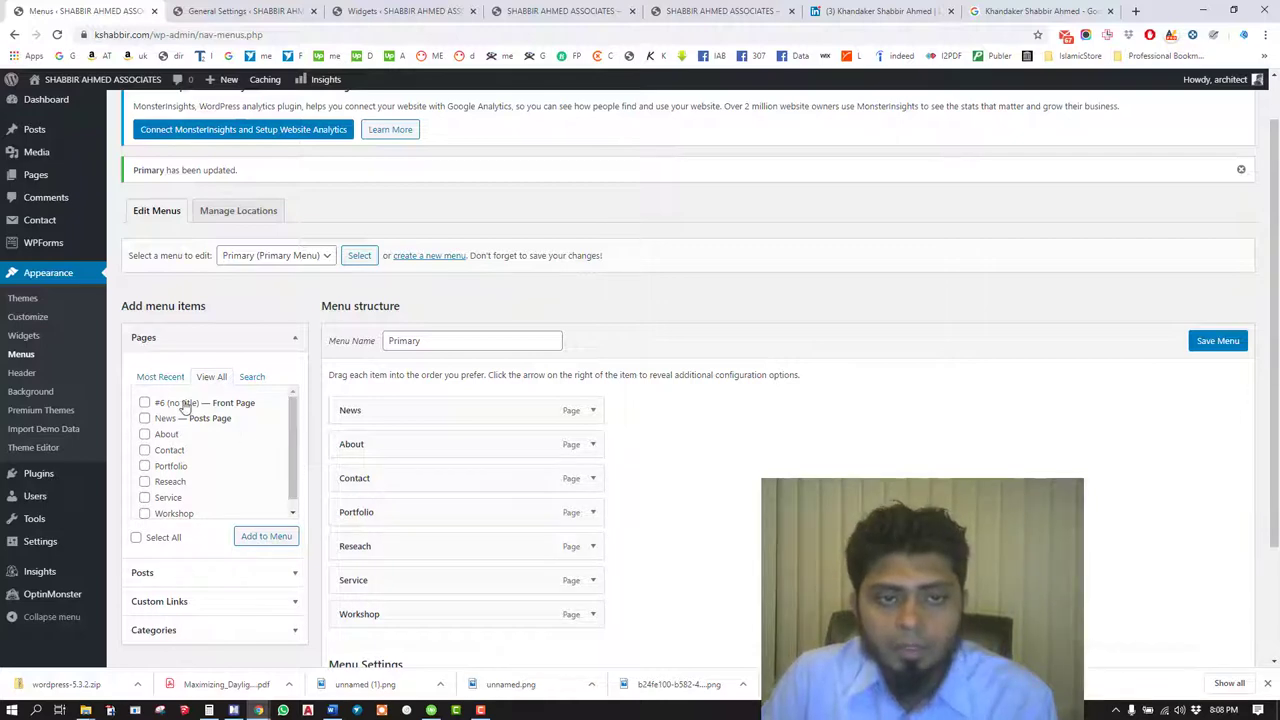
pyautogui.click(262, 537)
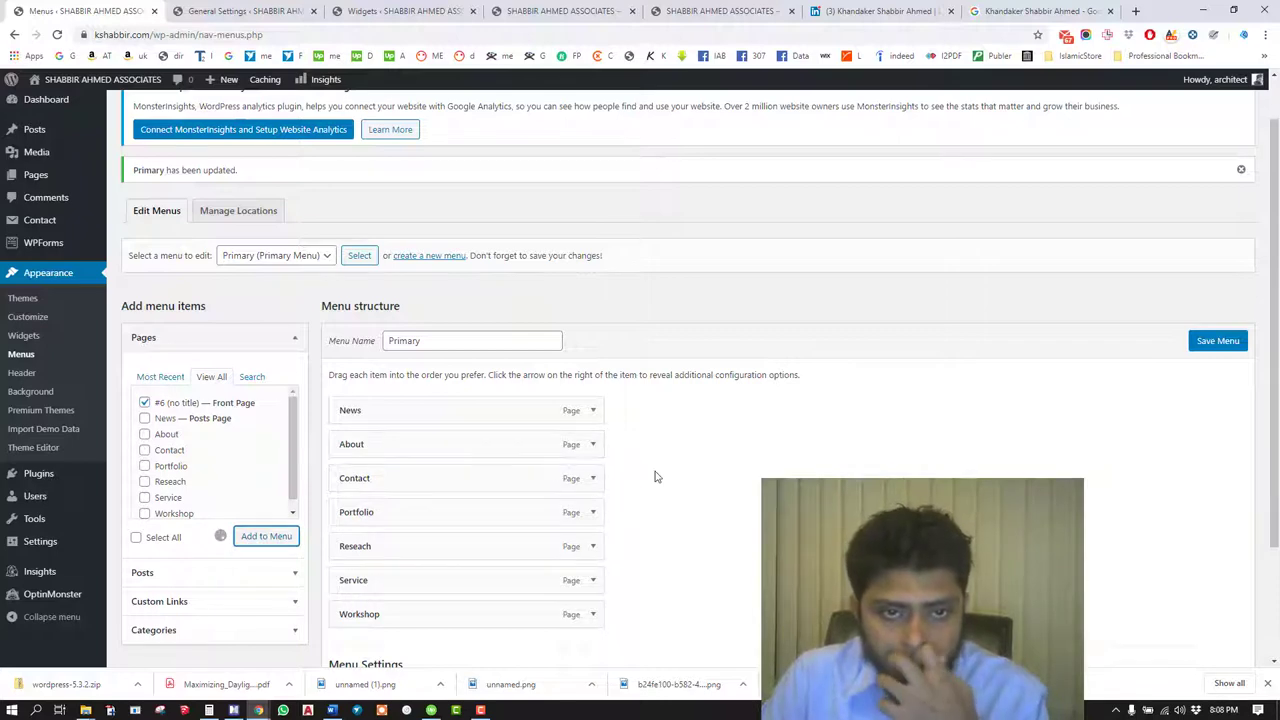
# - Set the navigation label of the #6 (no title) item to Home and save the Primary menu
pyautogui.click(593, 410)
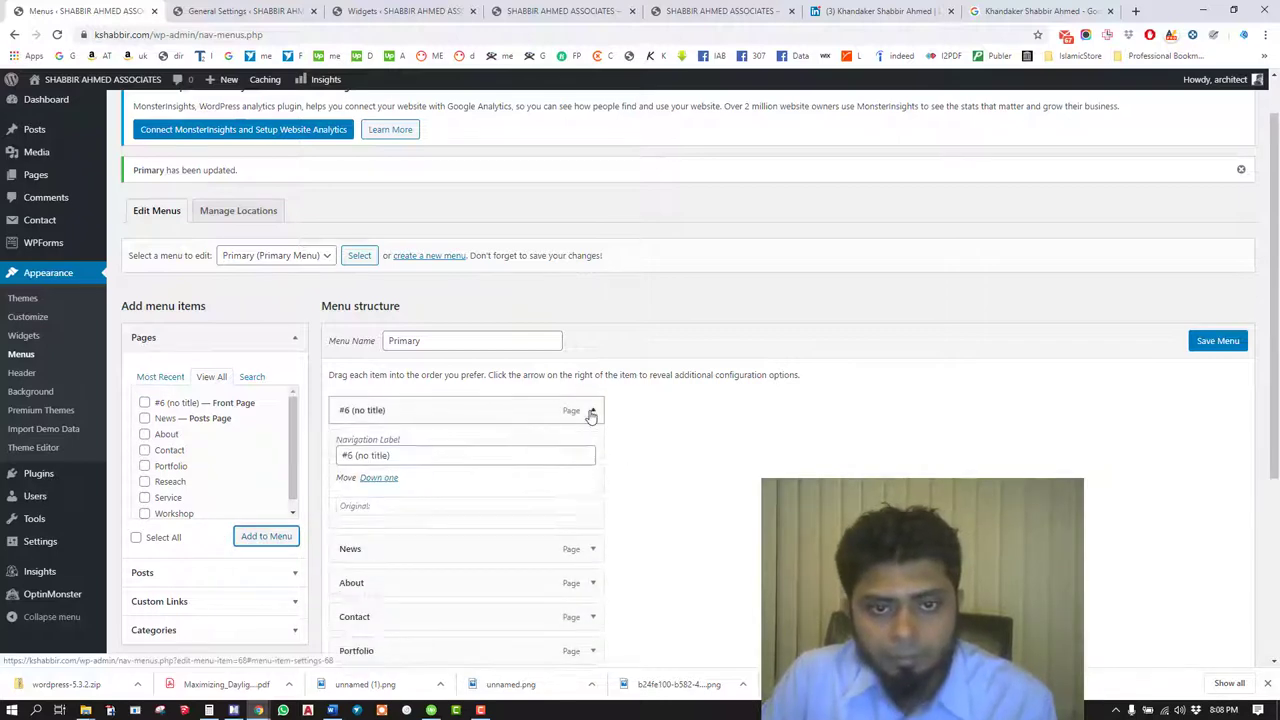
pyautogui.click(486, 456)
pyautogui.hotkey('ctrl', 'a')
pyautogui.write('Hom')
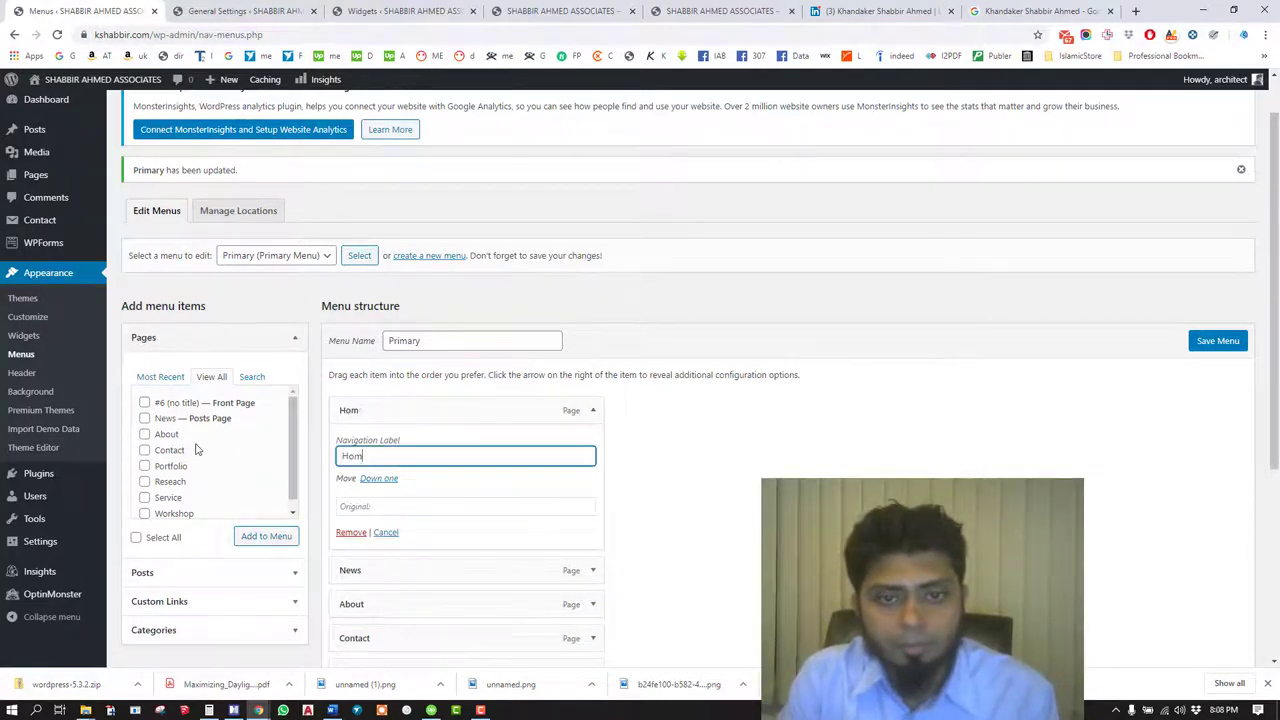
pyautogui.write('e')
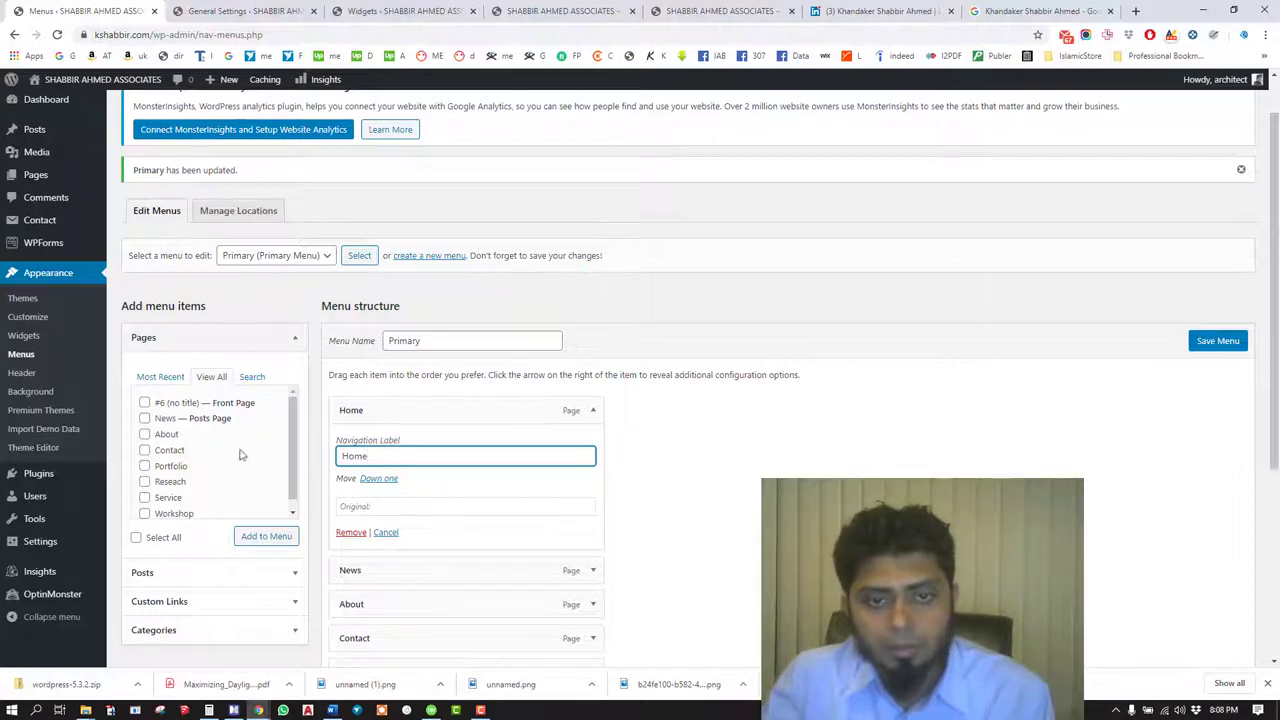
pyautogui.click(506, 488)
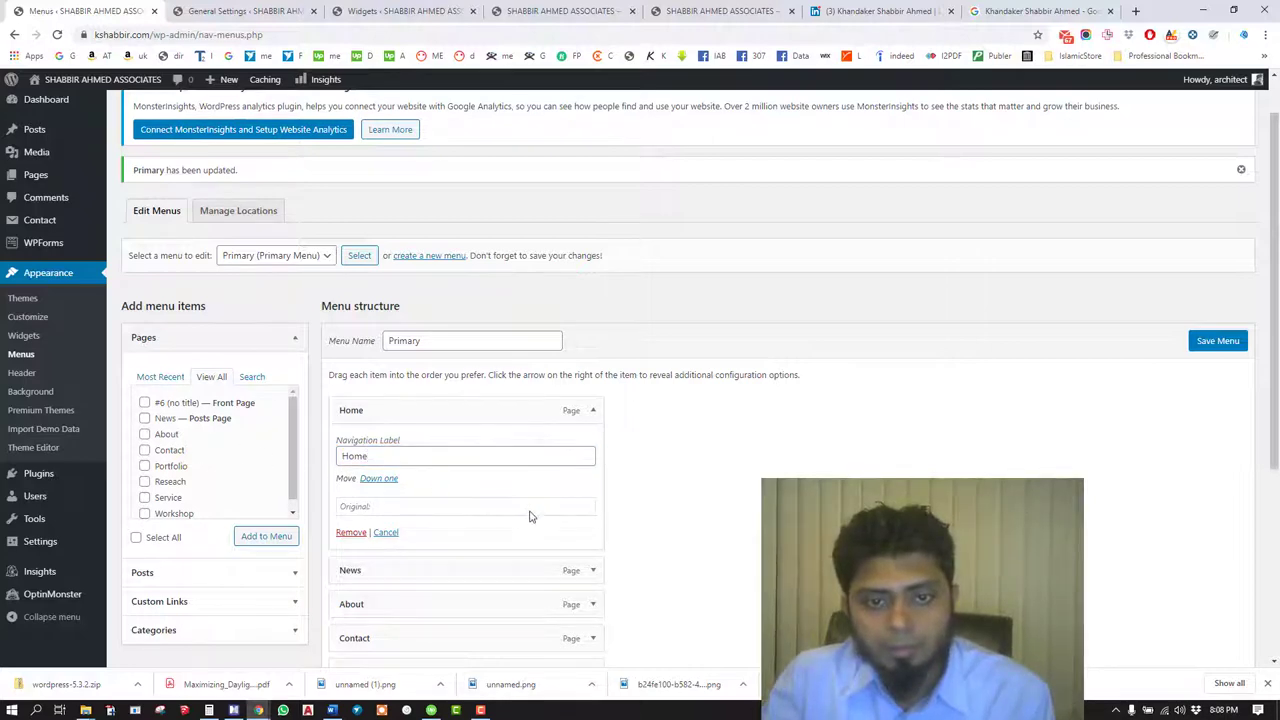
pyautogui.click(1222, 341)
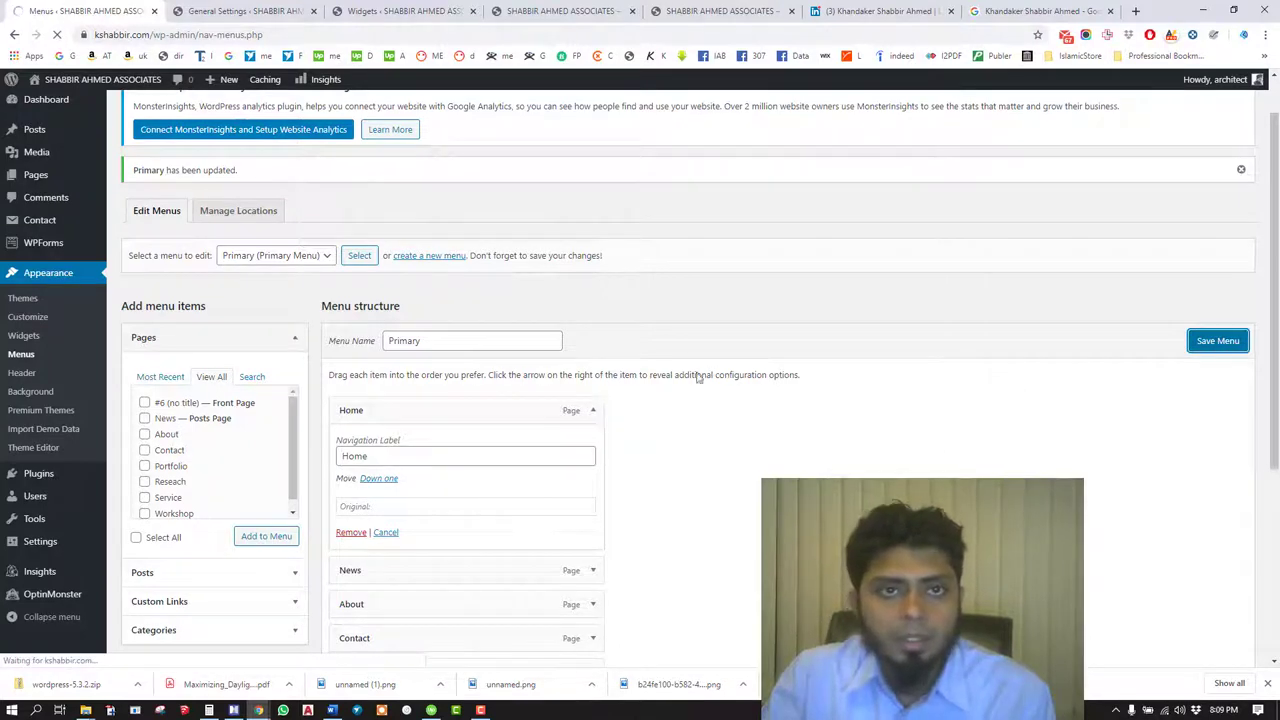
# - Place the live site's browser tab beside the menu editor's tab and reload the site to check its navigation
pyautogui.click(234, 8)
pyautogui.click(372, 8)
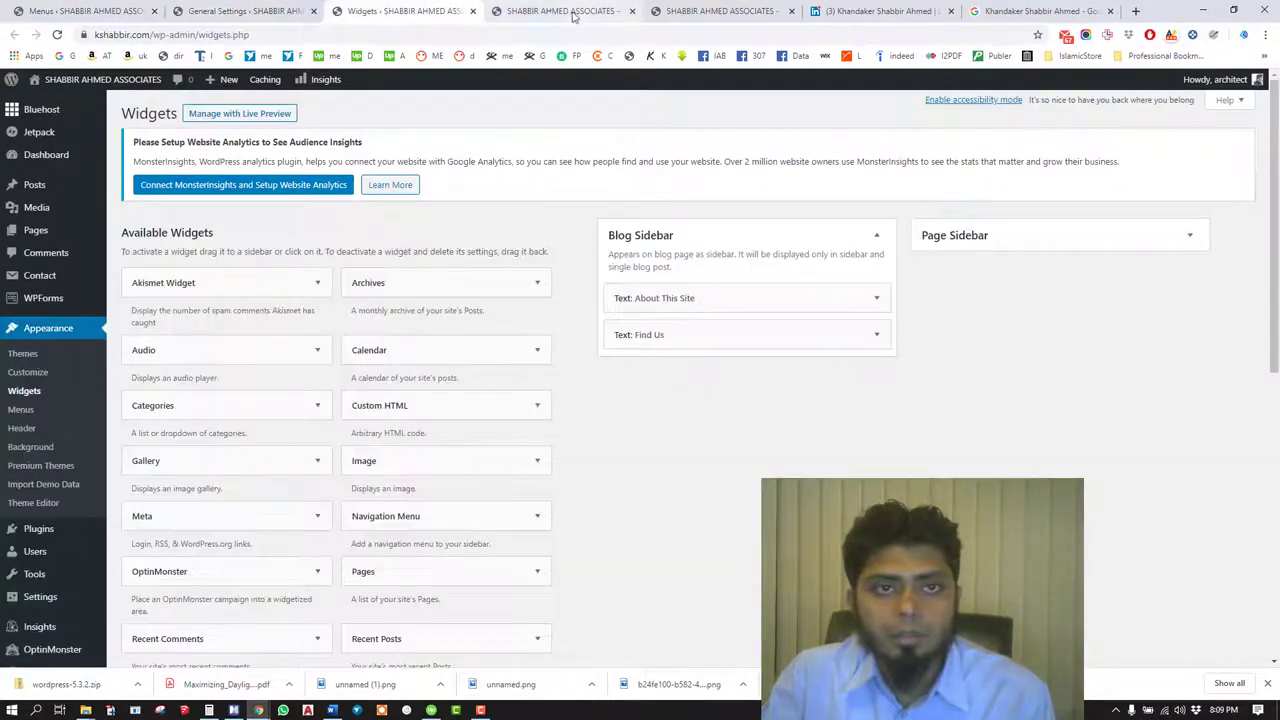
pyautogui.moveTo(580, 11); pyautogui.dragTo(255, 8)
pyautogui.press('F5')
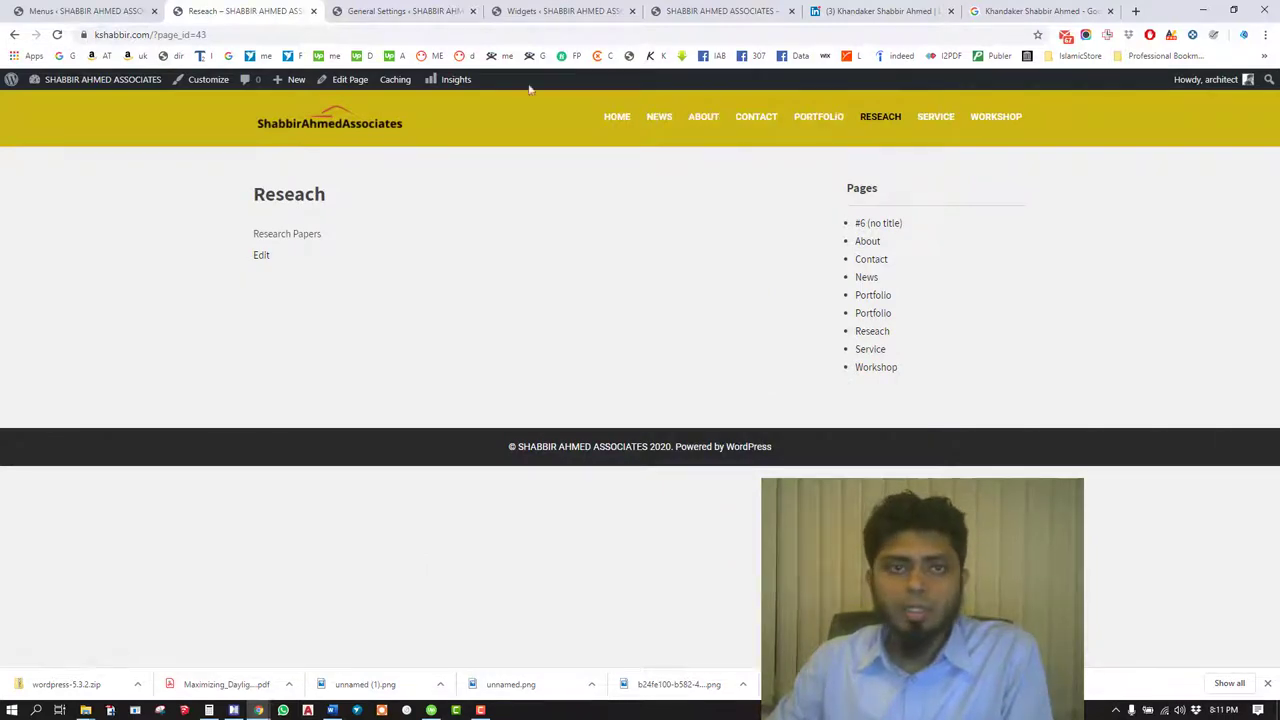
# - In the Primary menu, move Service and the upper Portfolio item directly after Home, and nest Reseach and Workshop under that Portfolio item
pyautogui.click(93, 10)
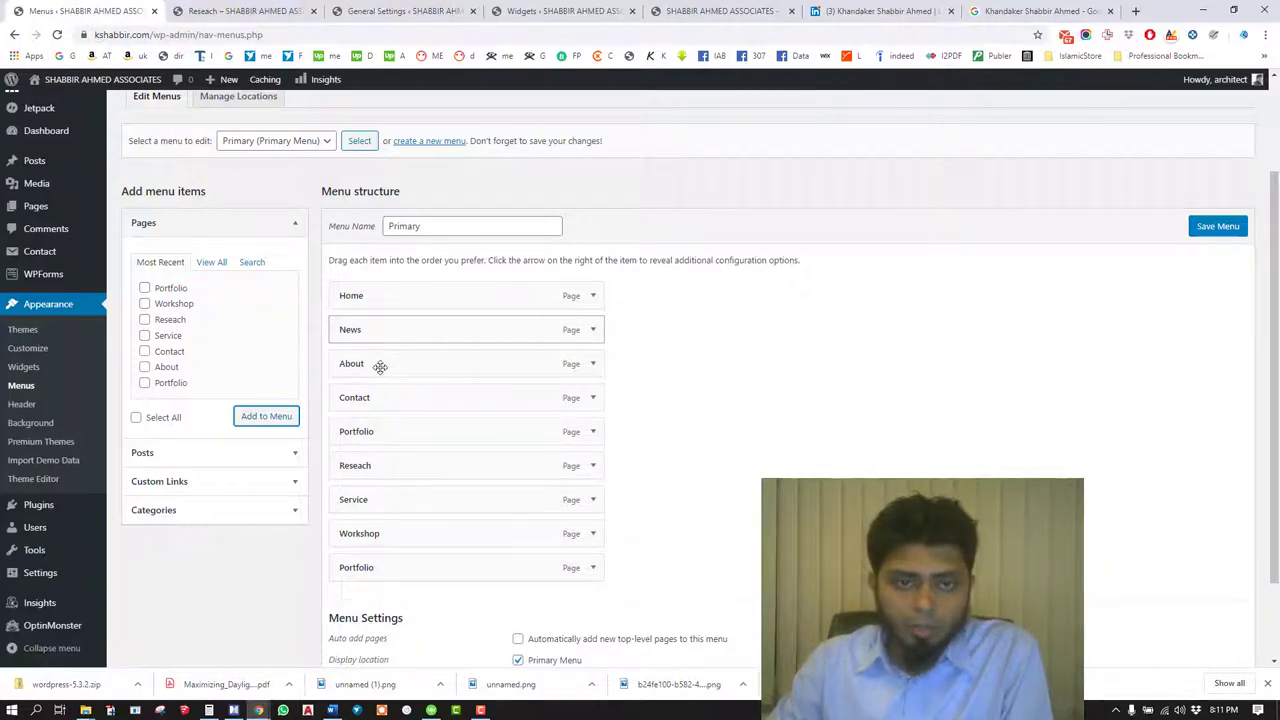
pyautogui.moveTo(380, 497); pyautogui.dragTo(354, 329)
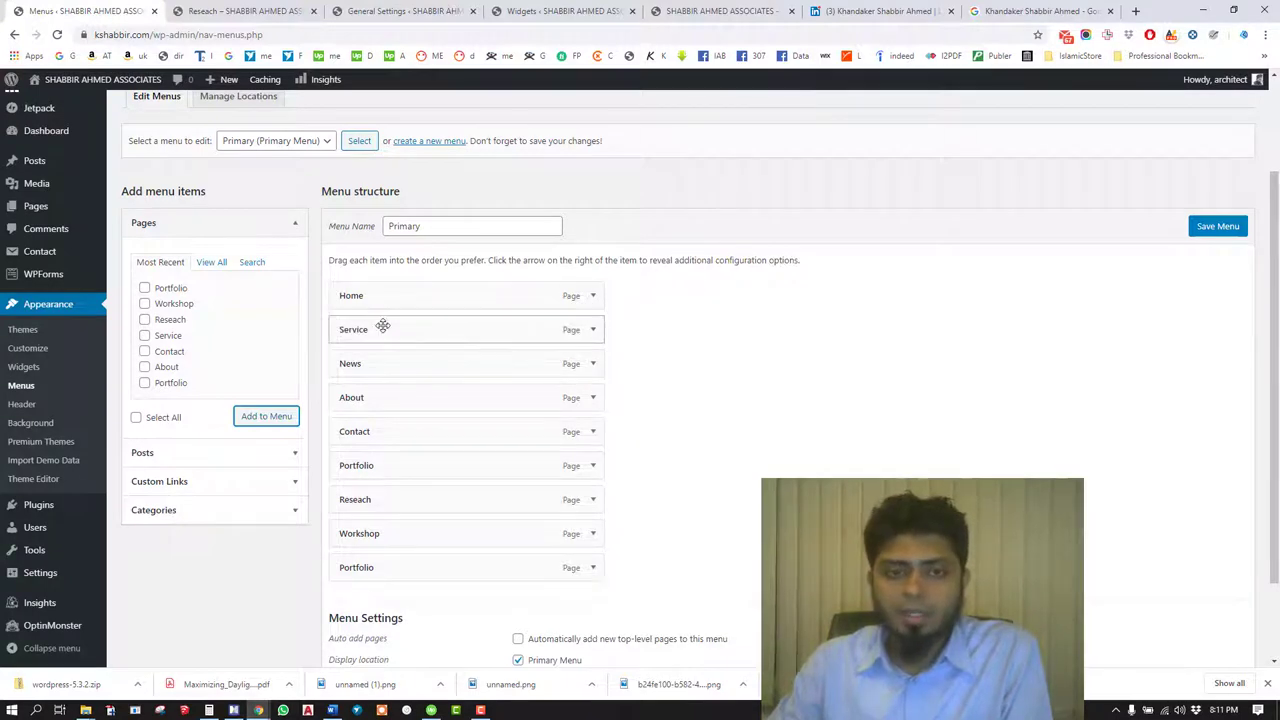
pyautogui.moveTo(383, 465); pyautogui.dragTo(360, 364)
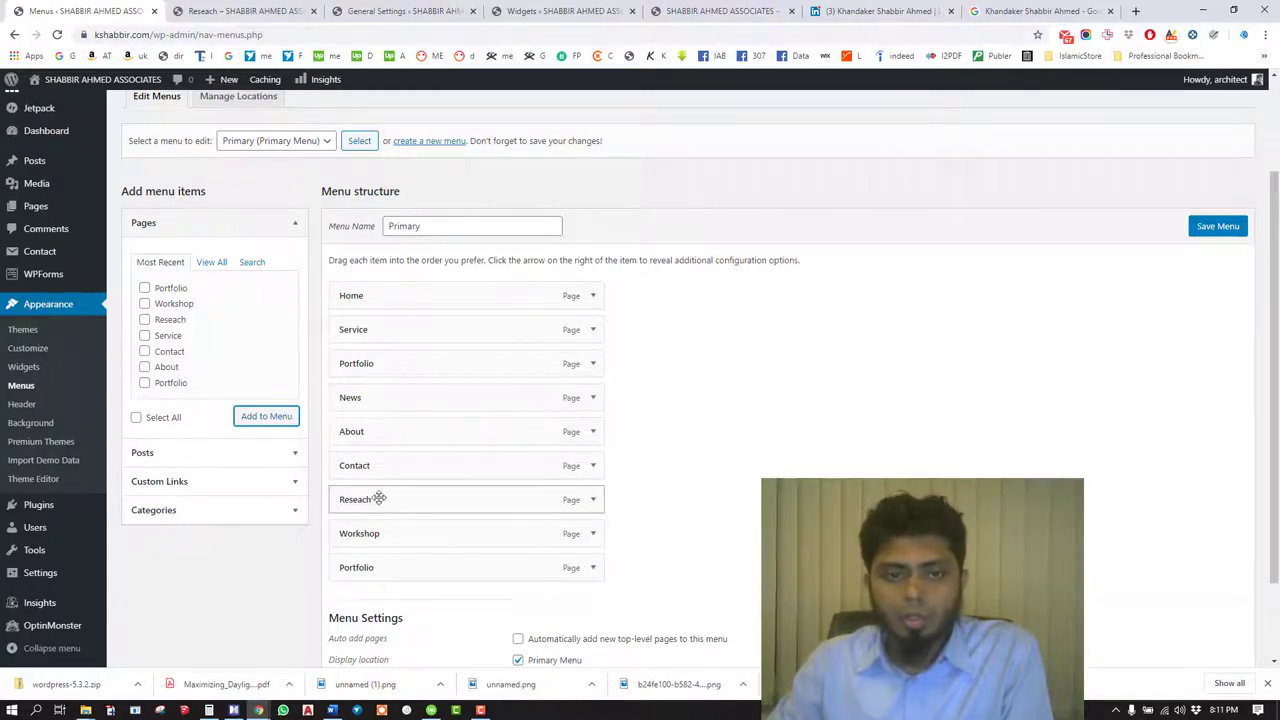
pyautogui.moveTo(380, 498); pyautogui.dragTo(385, 390)
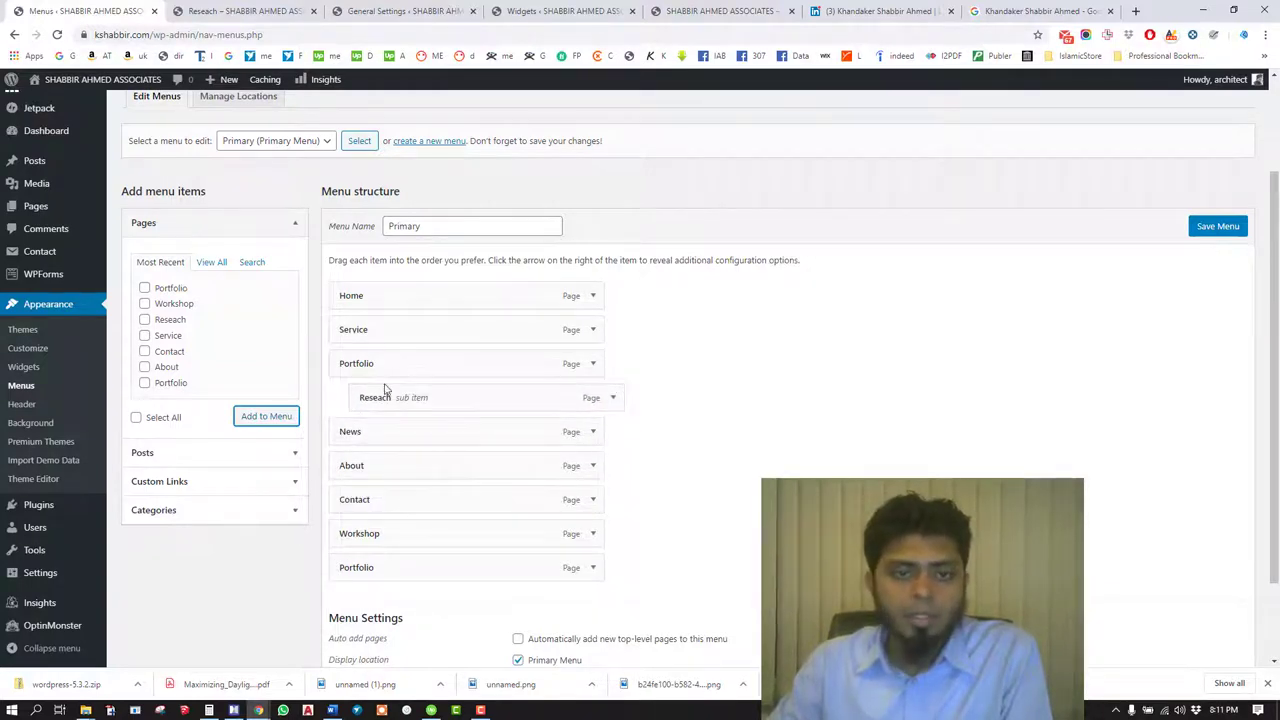
pyautogui.moveTo(386, 533); pyautogui.dragTo(410, 427)
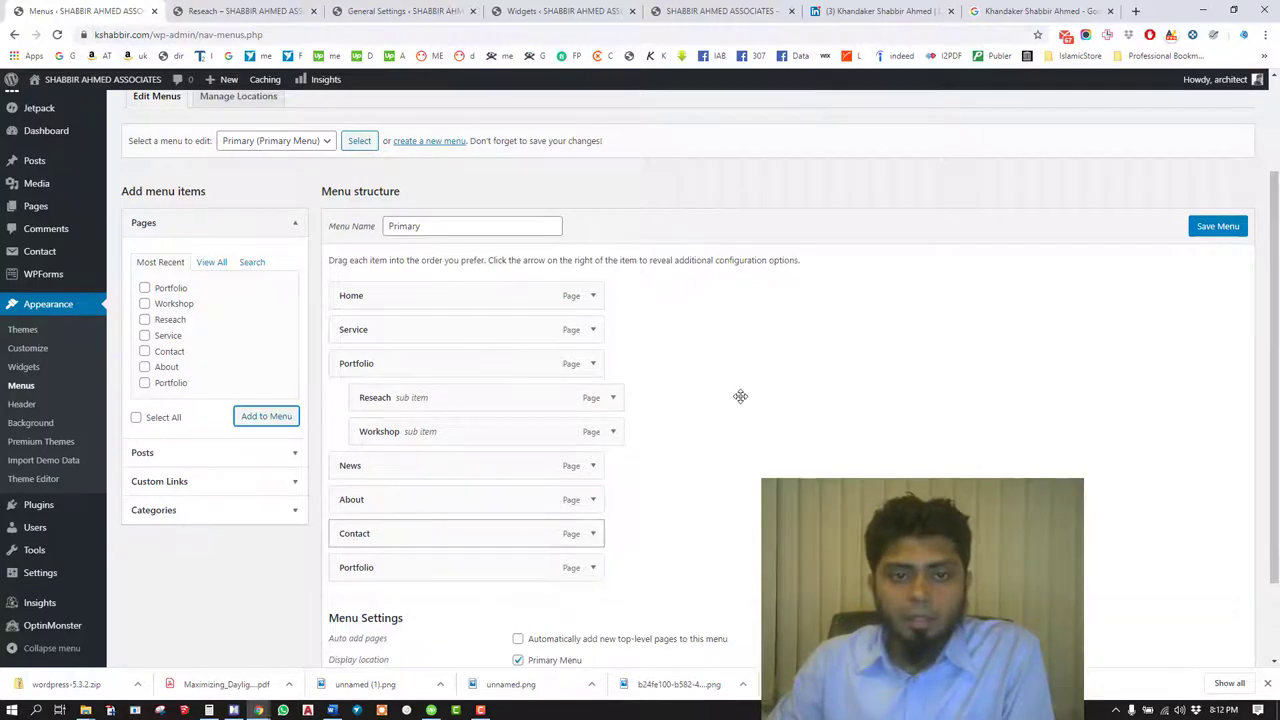
# - Relabel the last Portfolio menu item as Projects and nest it under the upper Portfolio item, below Workshop
pyautogui.click(596, 568)
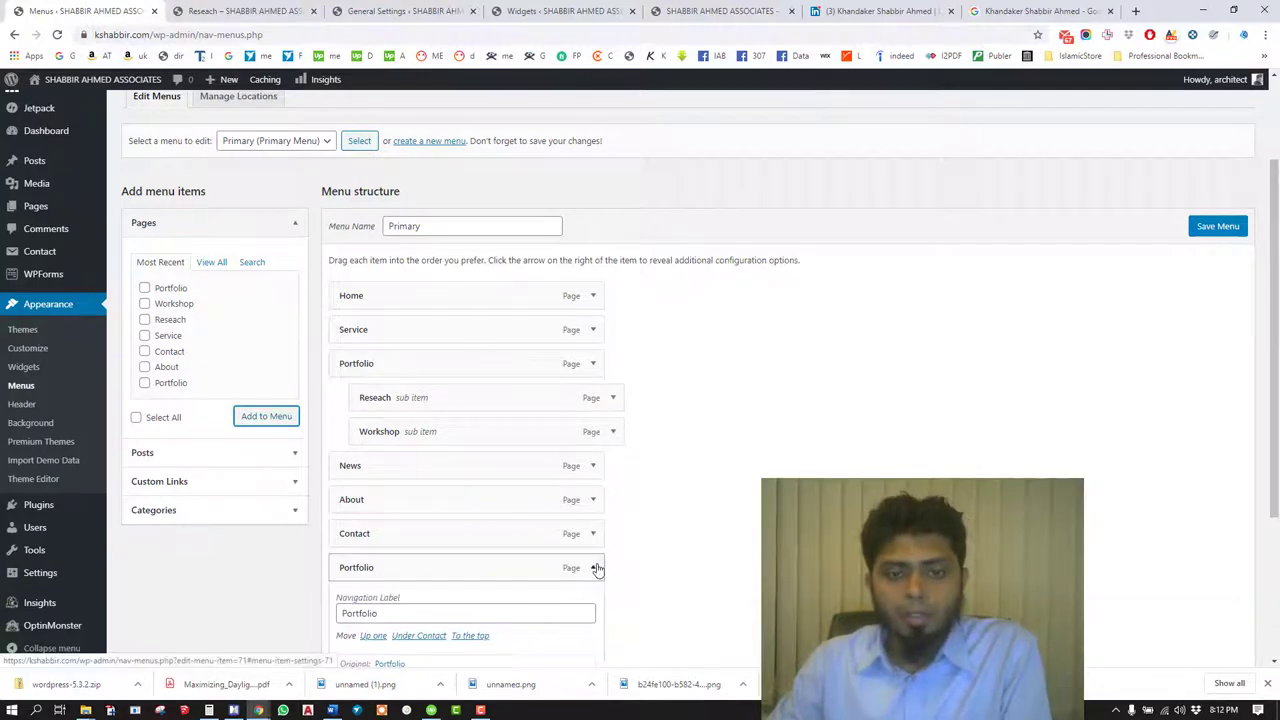
pyautogui.scroll(-2, 596, 568)
pyautogui.moveTo(420, 413); pyautogui.dragTo(294, 417)
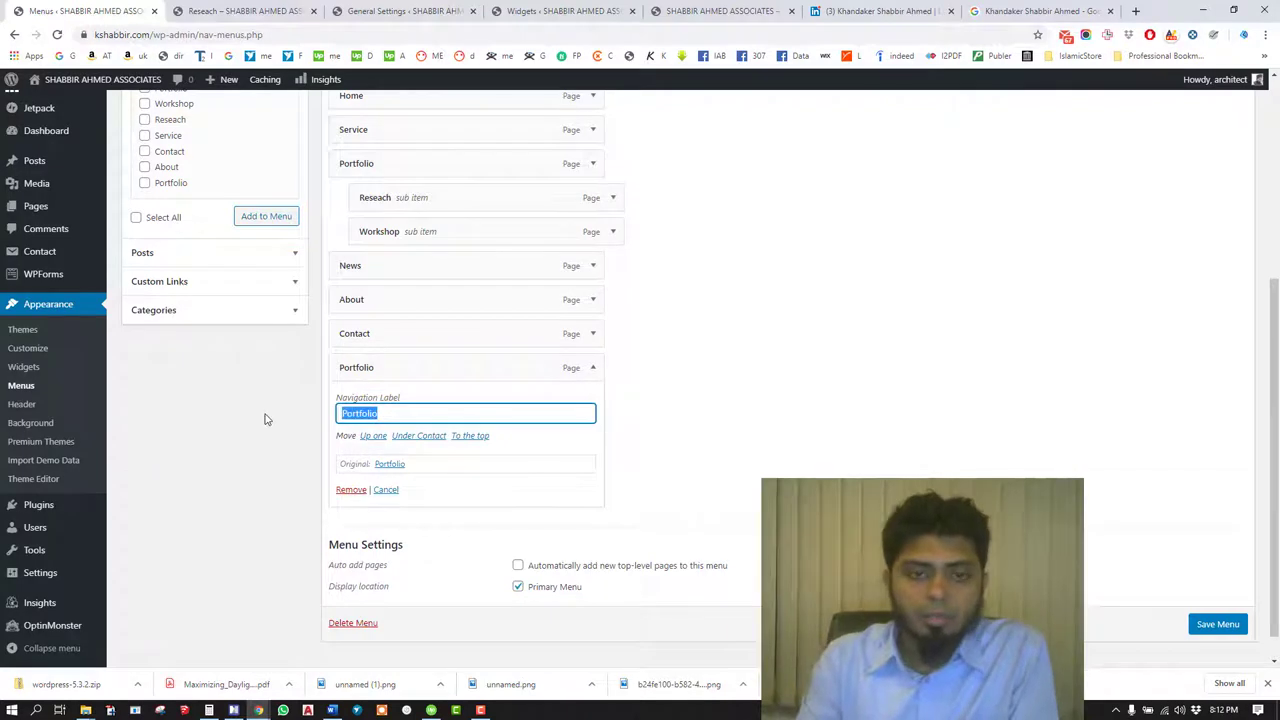
pyautogui.write('Projects')
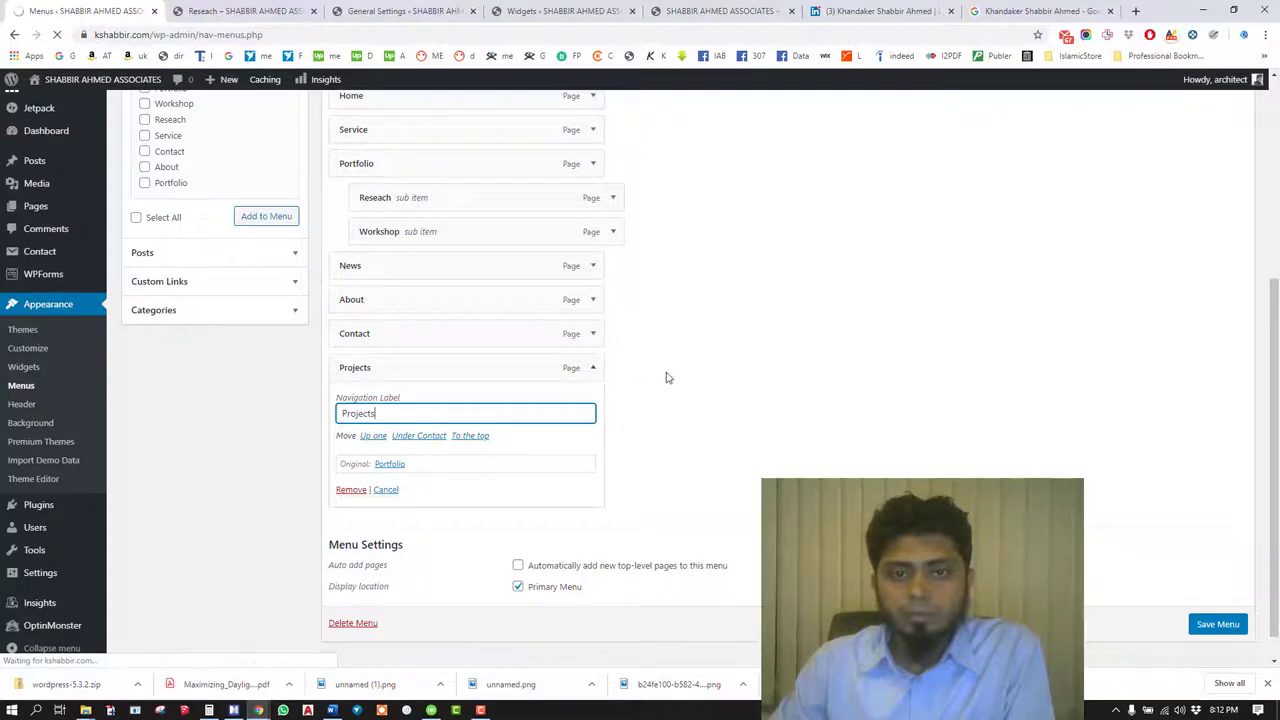
pyautogui.scroll(-3, 607, 387)
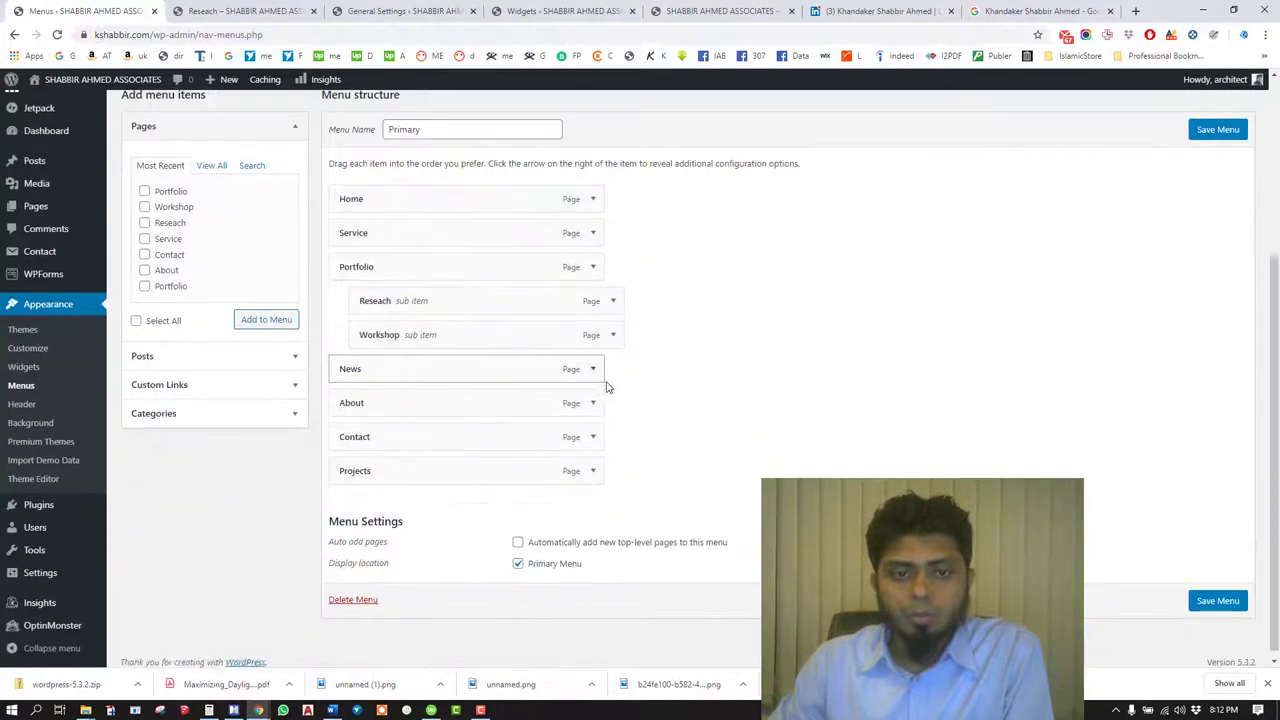
pyautogui.moveTo(420, 460); pyautogui.dragTo(446, 397)
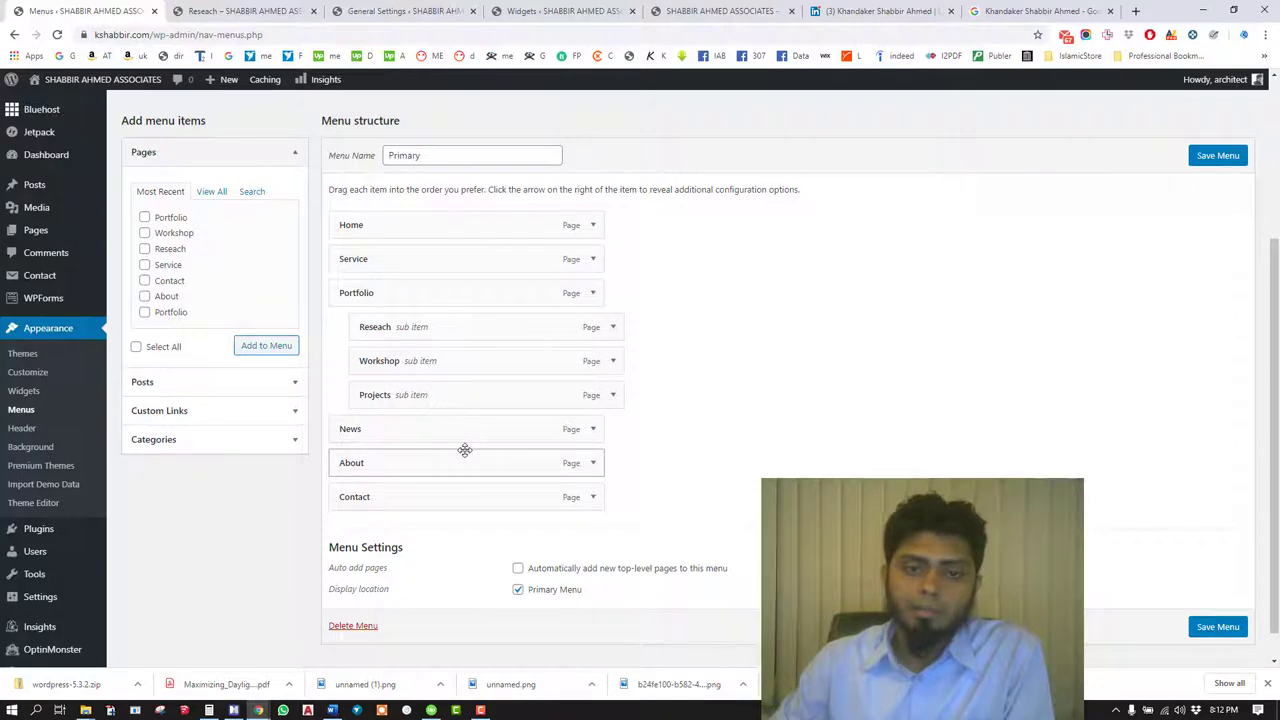
# - Remove the About item from the Primary menu and save the menu
pyautogui.click(593, 462)
pyautogui.scroll(-2, 553, 458)
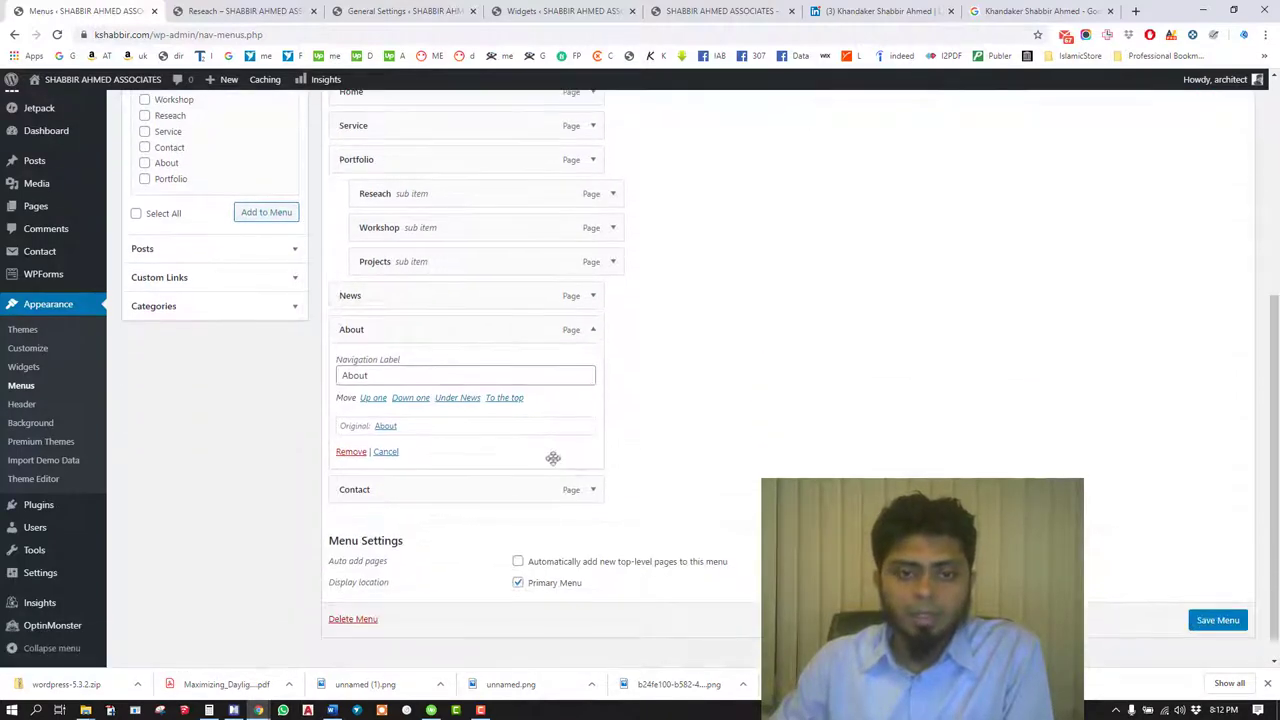
pyautogui.click(351, 451)
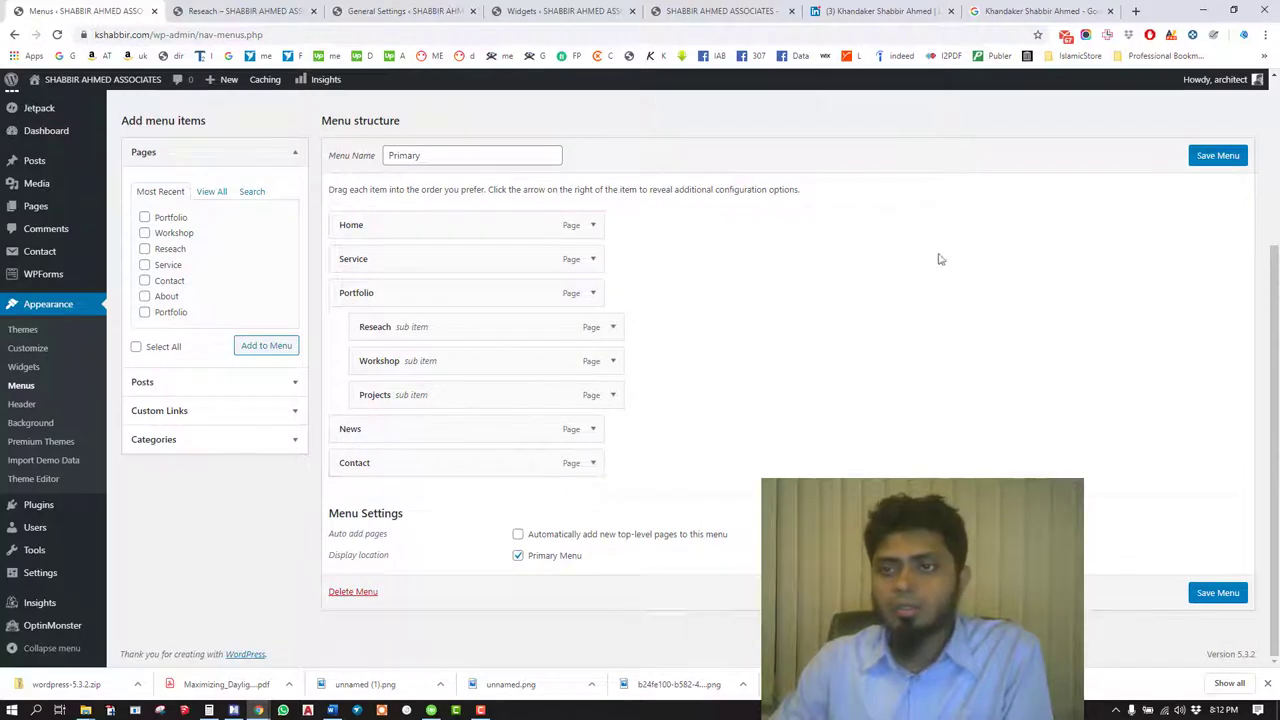
pyautogui.click(1216, 160)
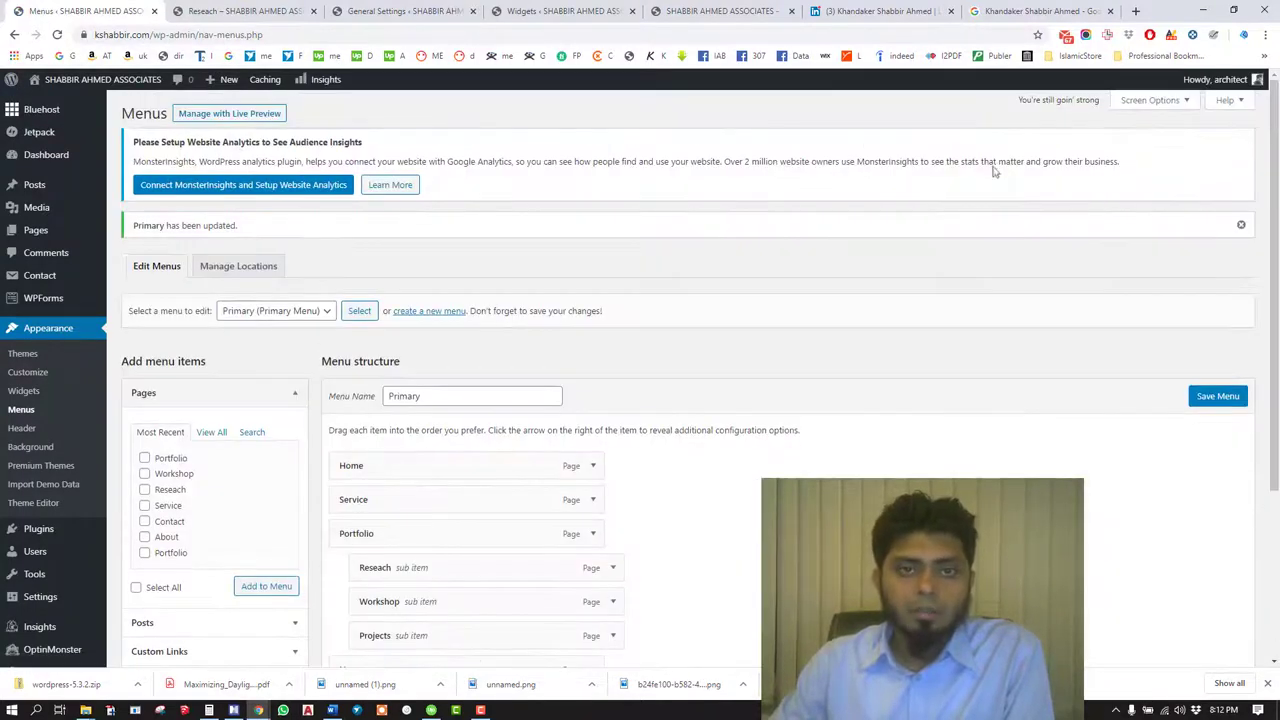
# - Reload the live site, open its Home page to check the new navigation, and return to the menu editor
pyautogui.click(238, 20)
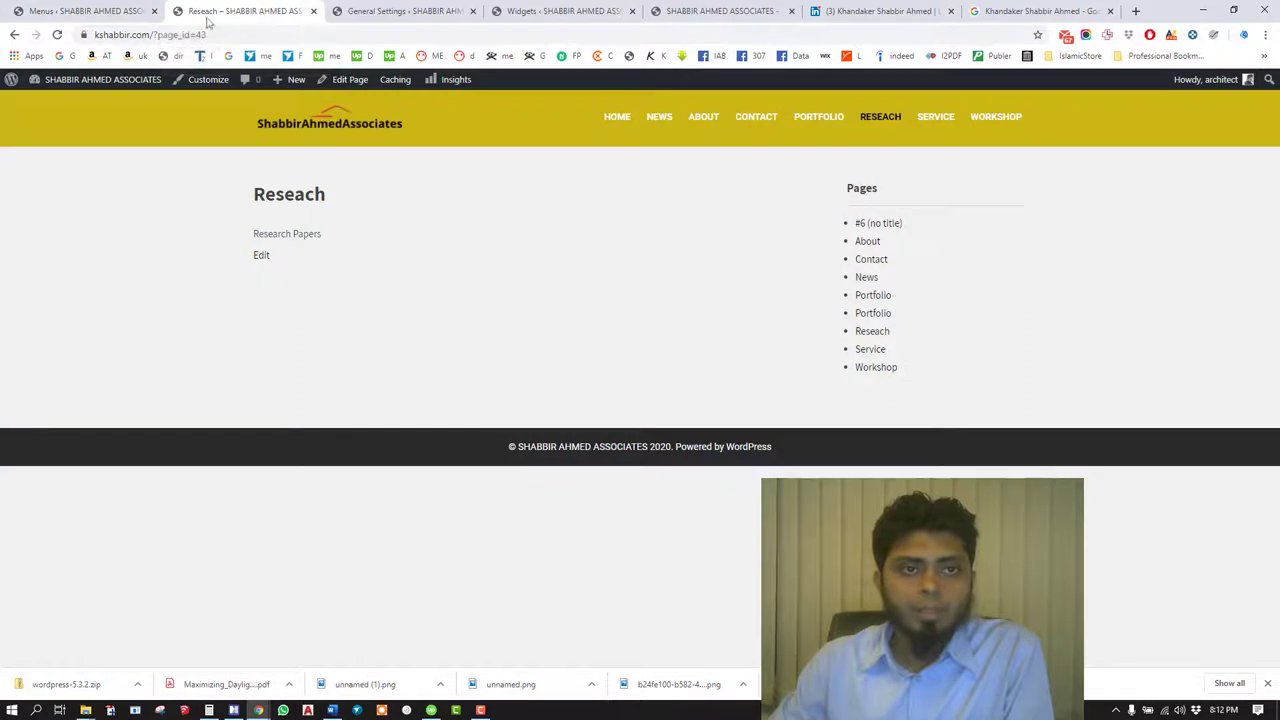
pyautogui.click(57, 35)
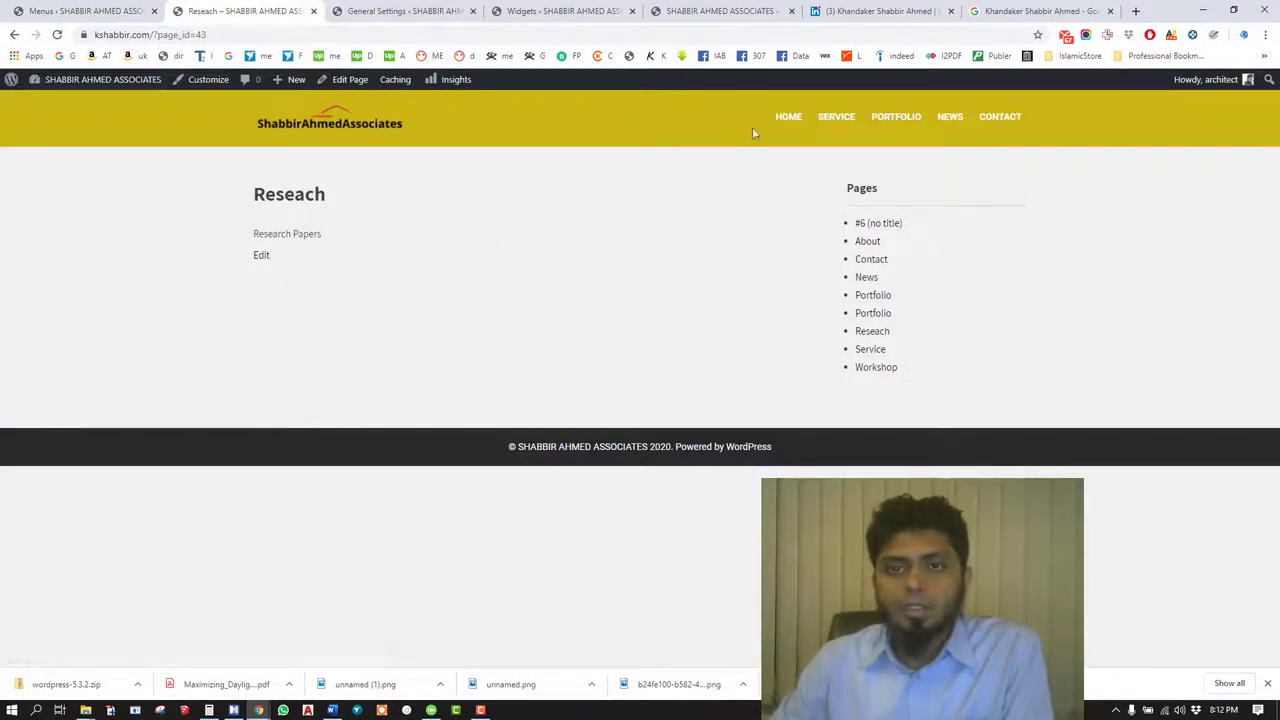
pyautogui.click(788, 118)
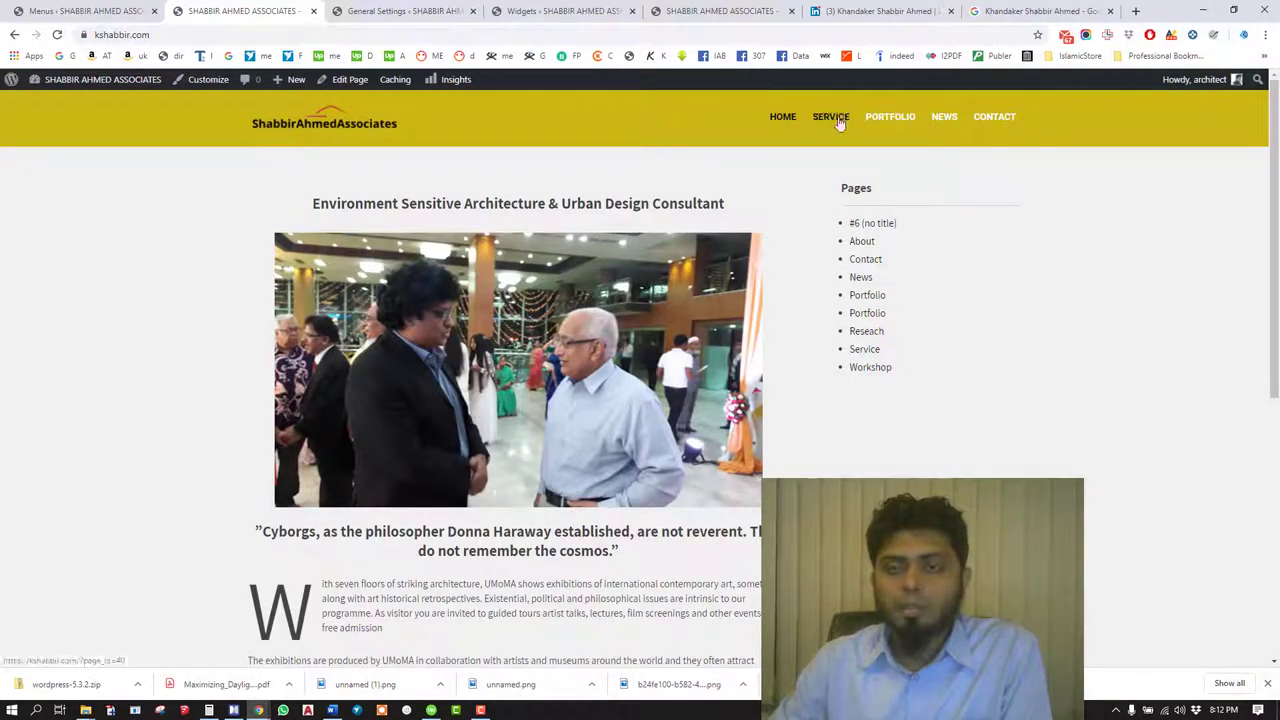
pyautogui.moveTo(840, 121)
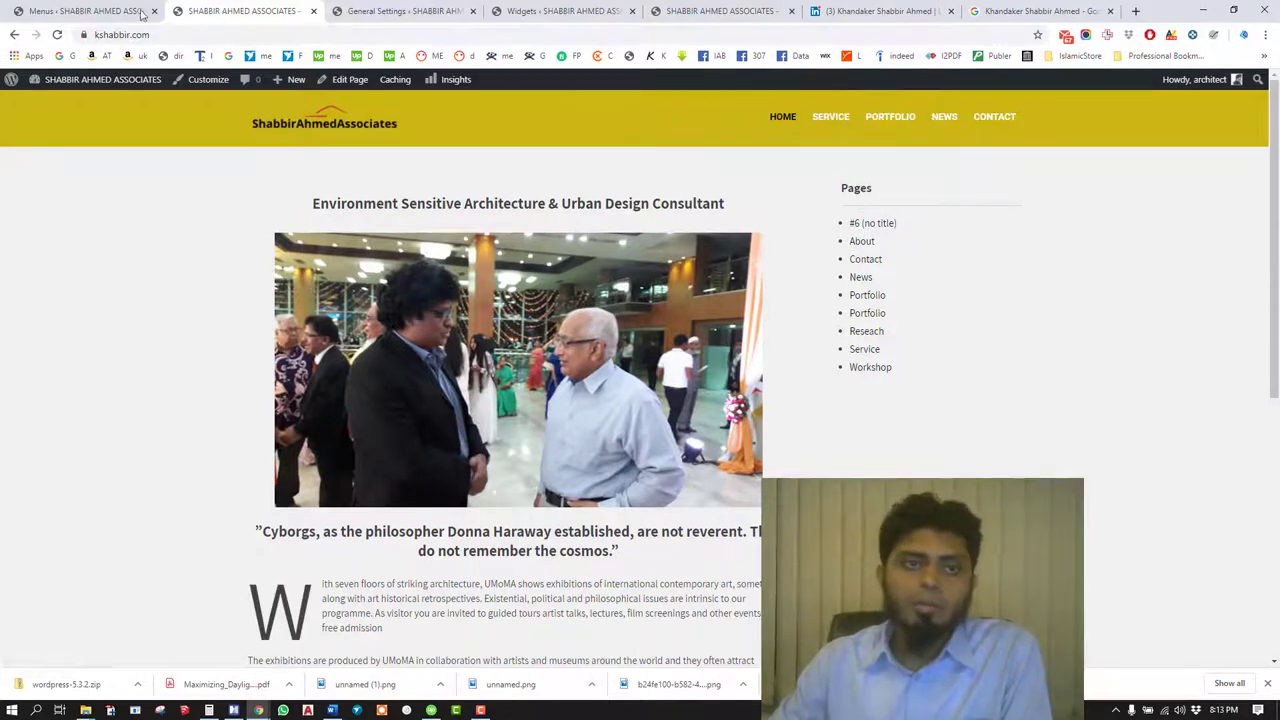
pyautogui.click(82, 7)
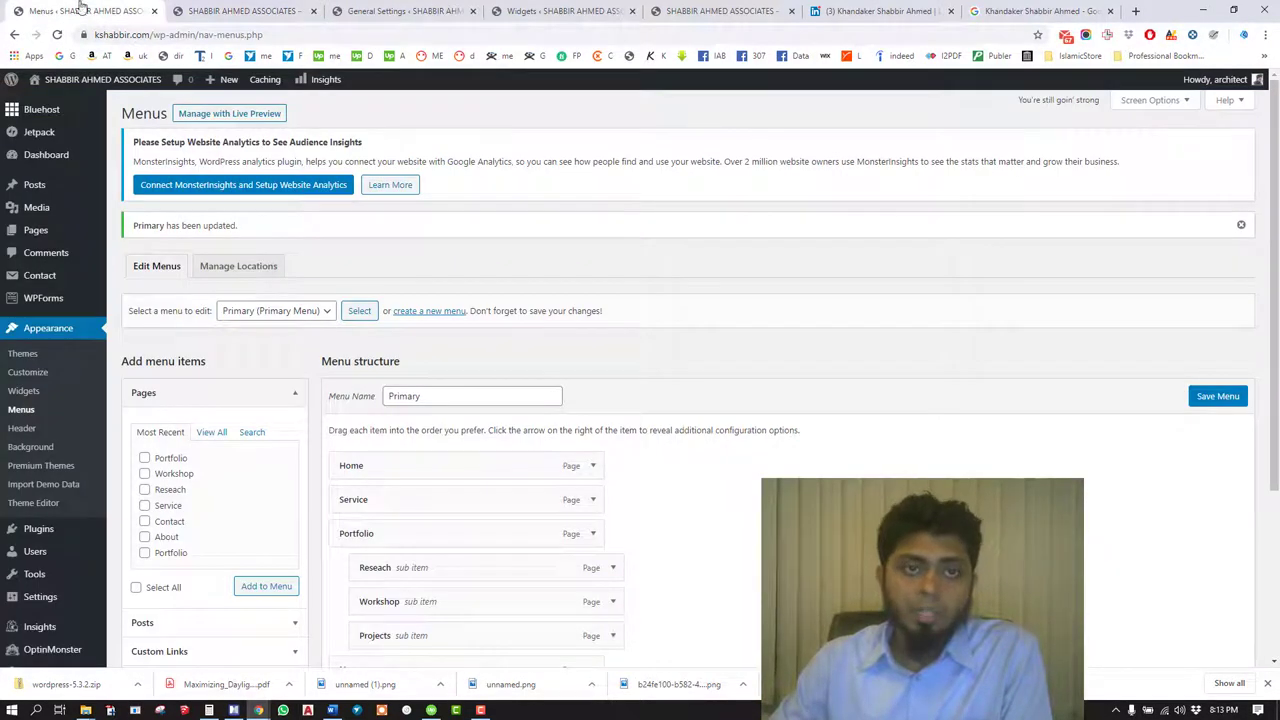
pyautogui.click(241, 17)
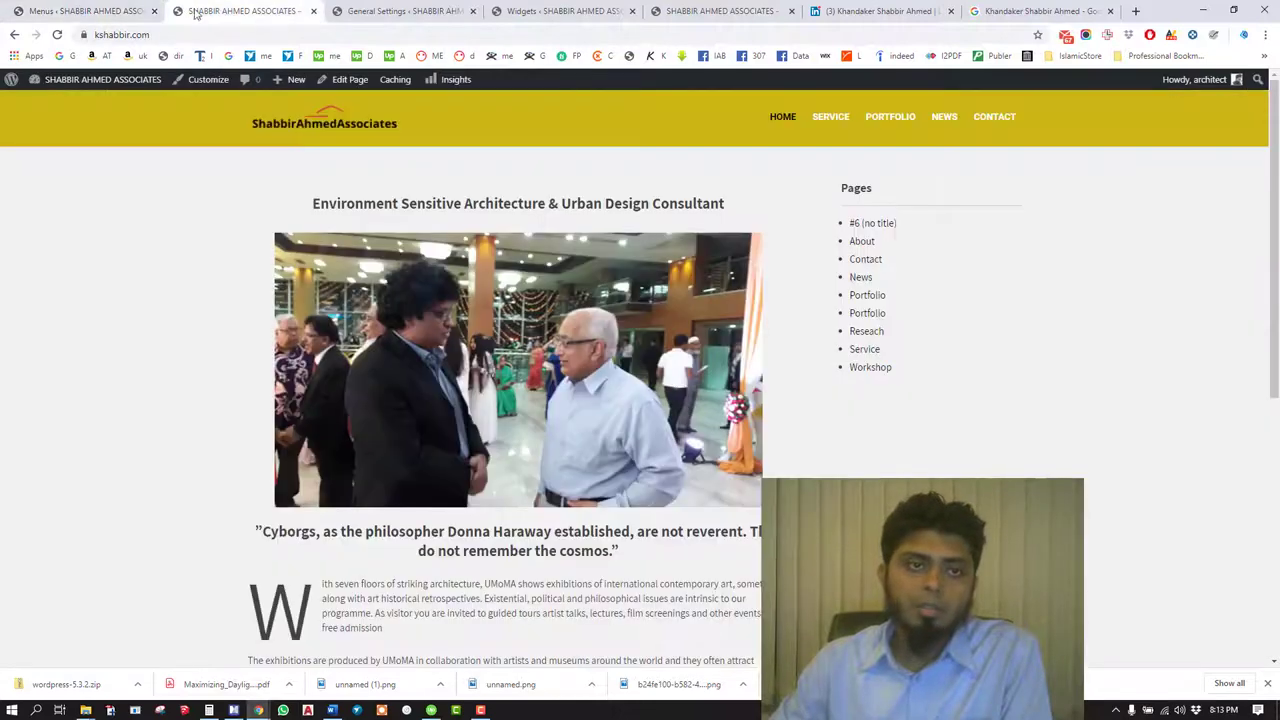
pyautogui.click(96, 6)
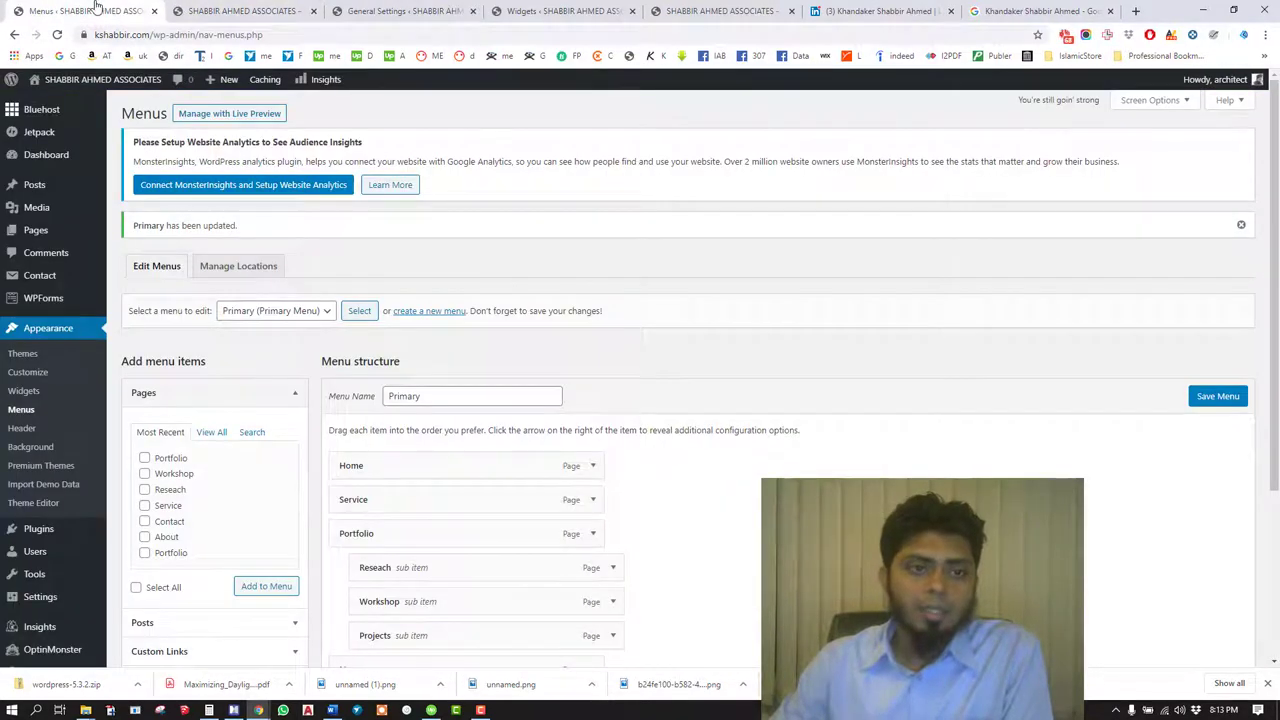
# - In the pages list, quick-edit the untitled front page, setting its title to Home and its slug to home
pyautogui.moveTo(60, 231)
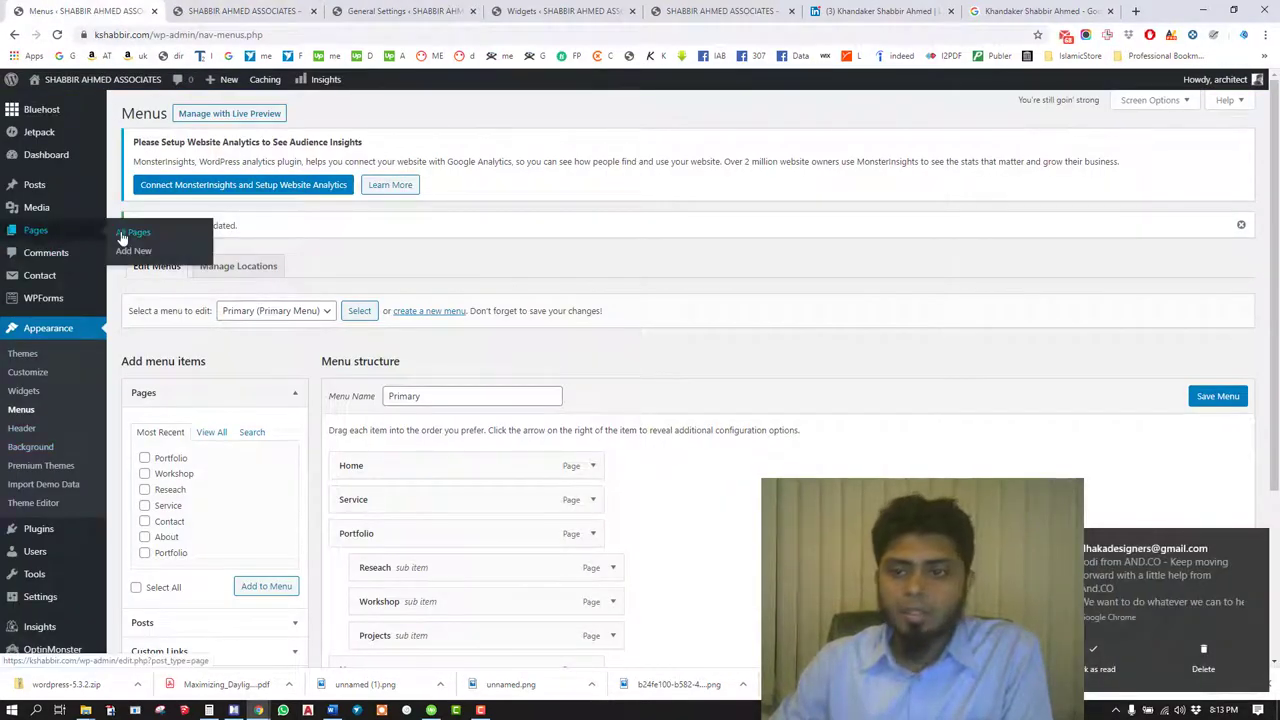
pyautogui.click(121, 237)
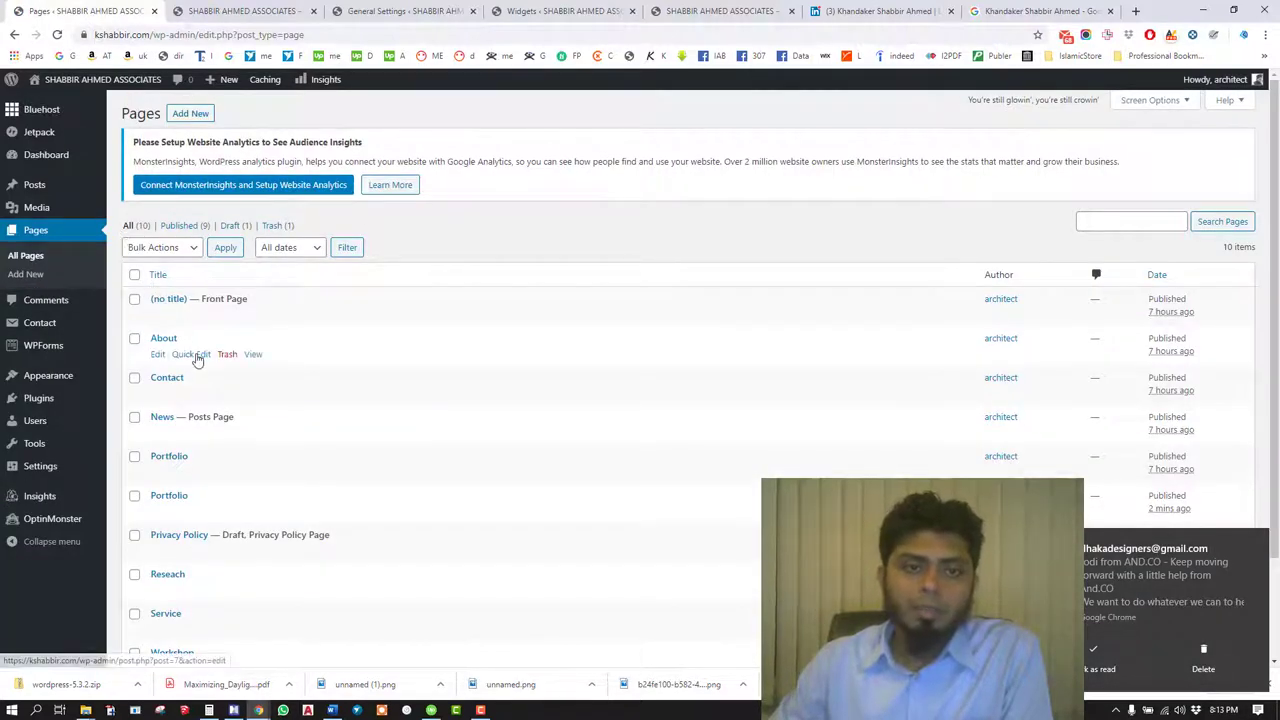
pyautogui.click(195, 355)
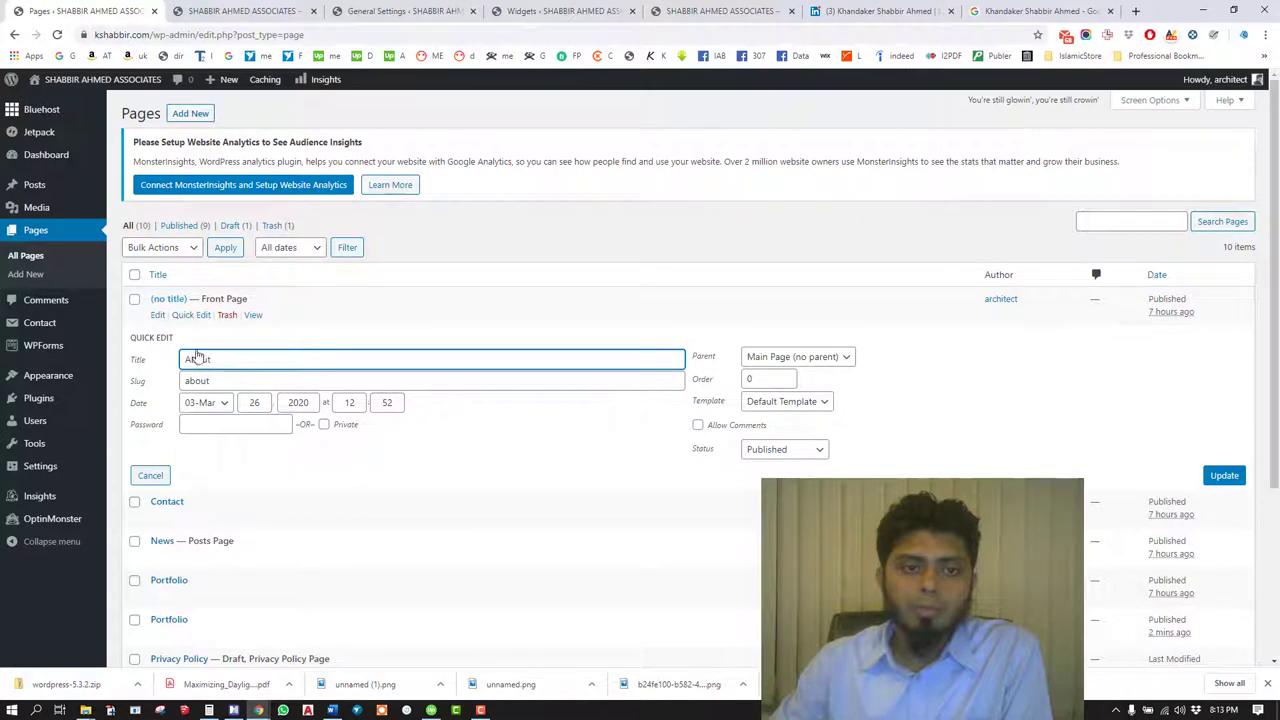
pyautogui.click(191, 315)
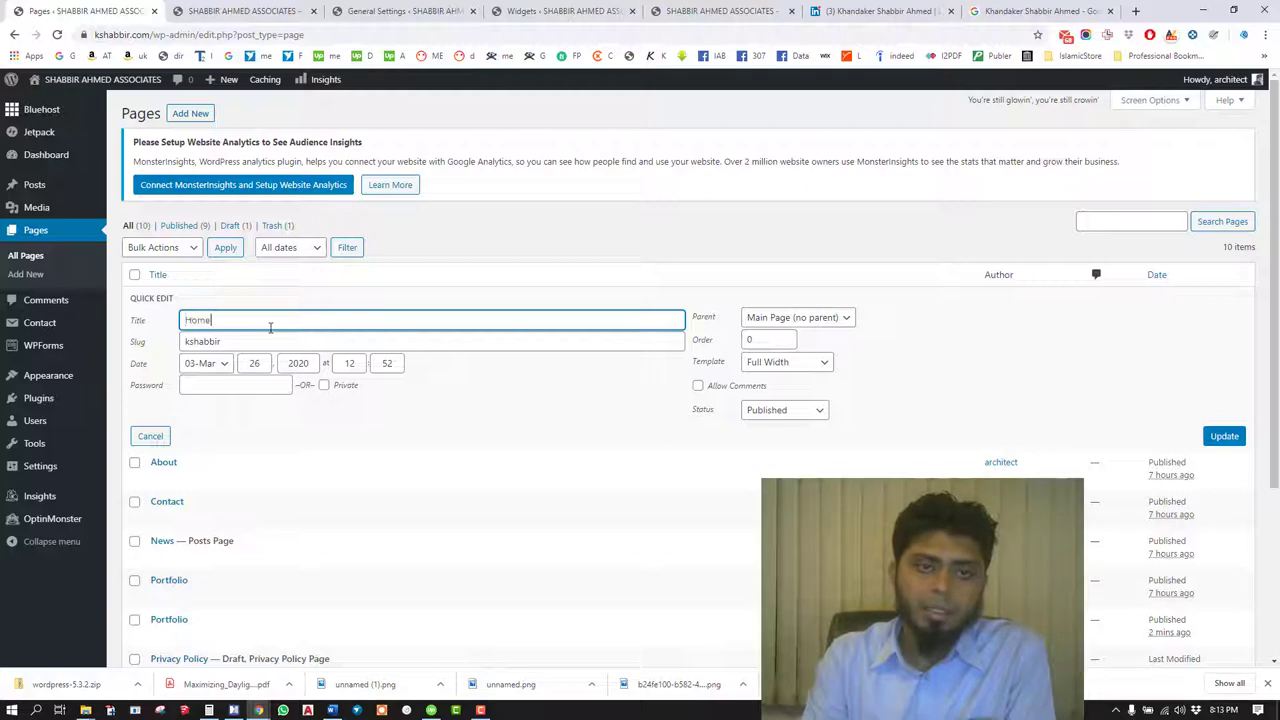
pyautogui.write('Home')
pyautogui.press('Tab')
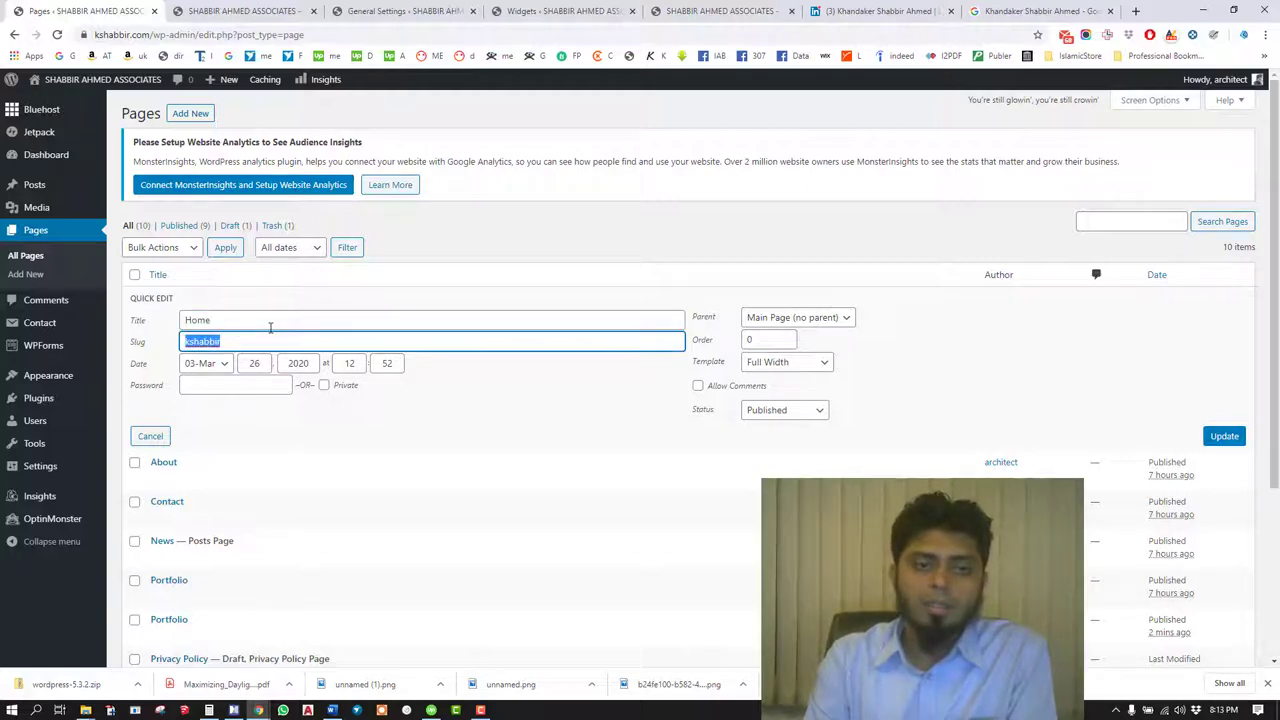
pyautogui.write('ho')
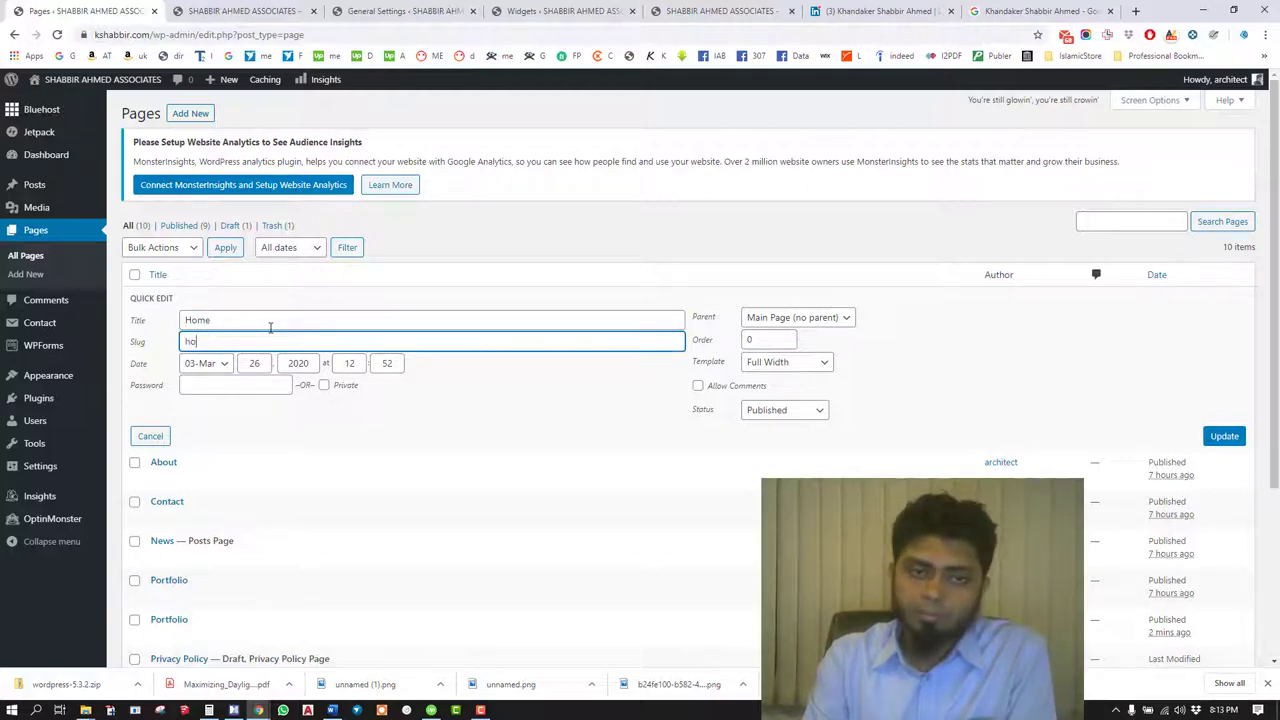
pyautogui.write('me')
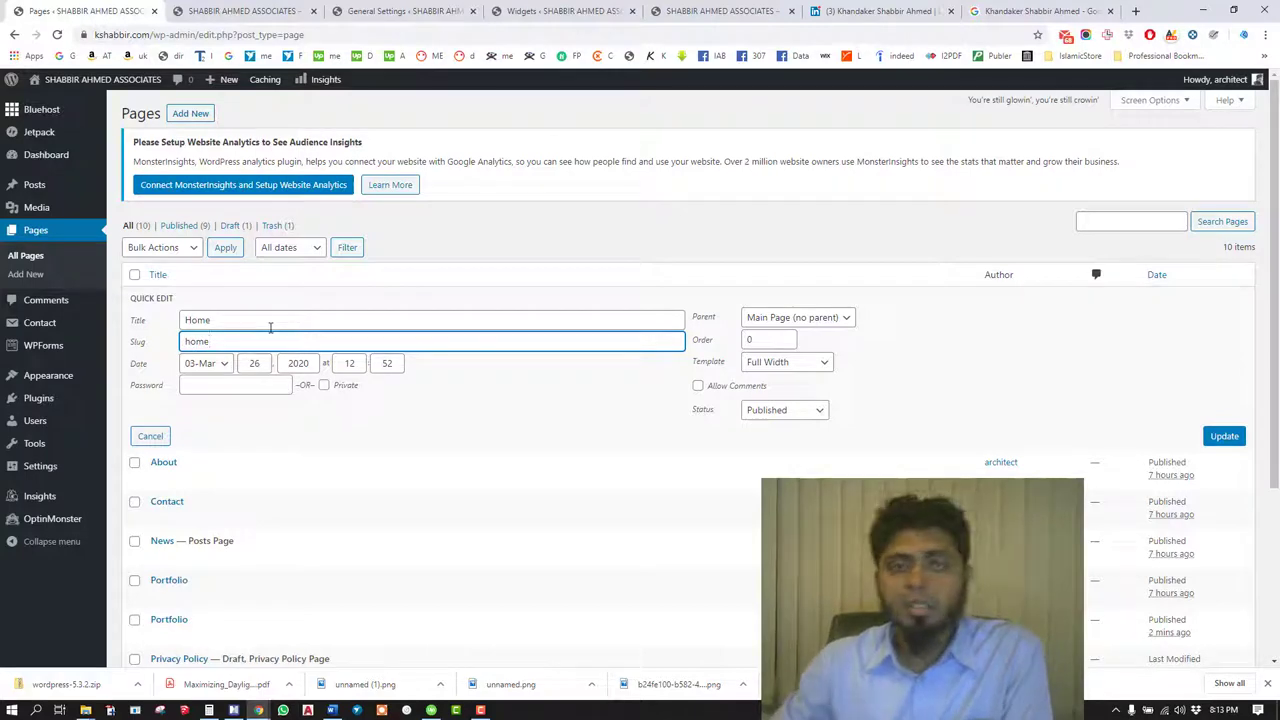
# - Switch to the live site and load its root address to check the front page's URL
pyautogui.click(401, 8)
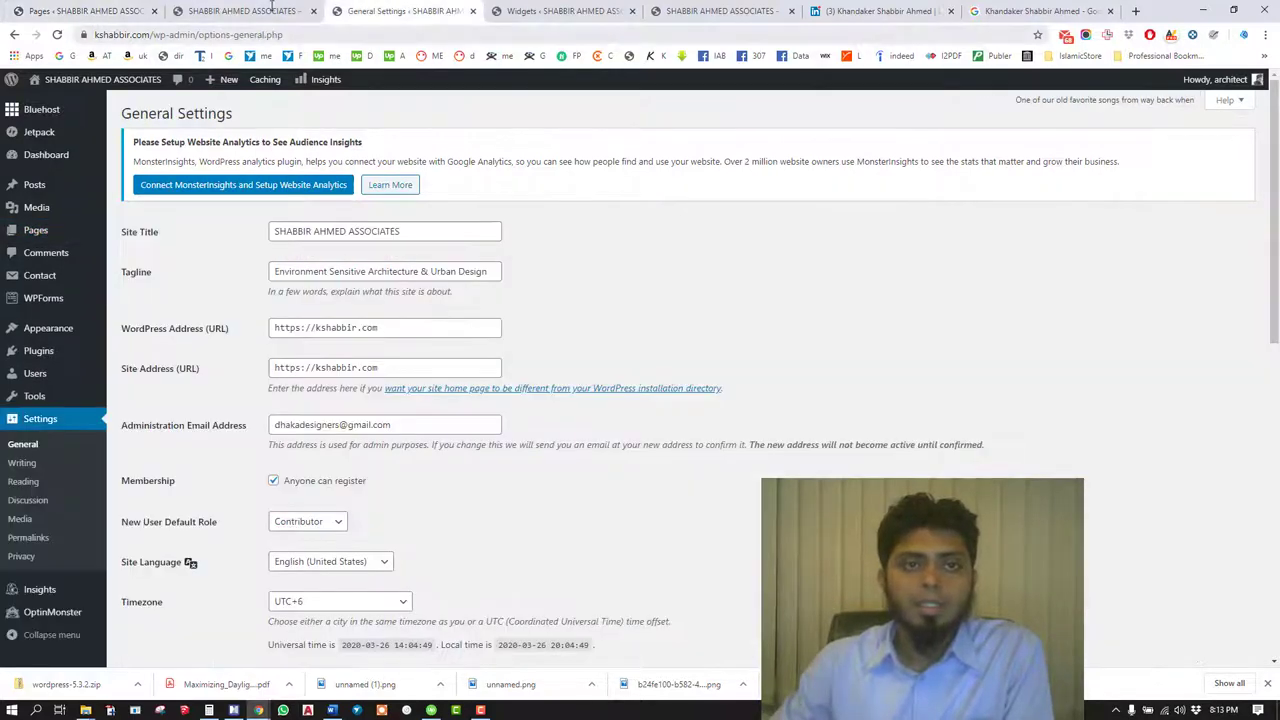
pyautogui.click(212, 10)
pyautogui.click(165, 33)
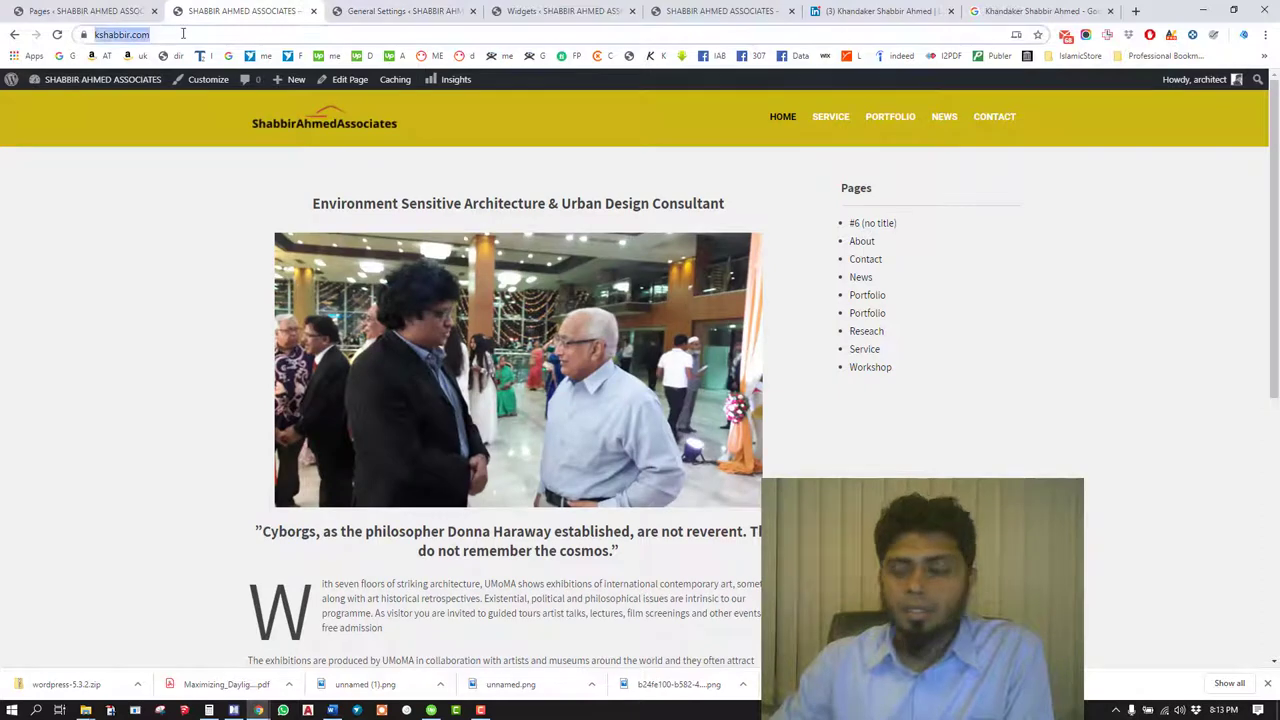
pyautogui.click(184, 33)
pyautogui.write('//')
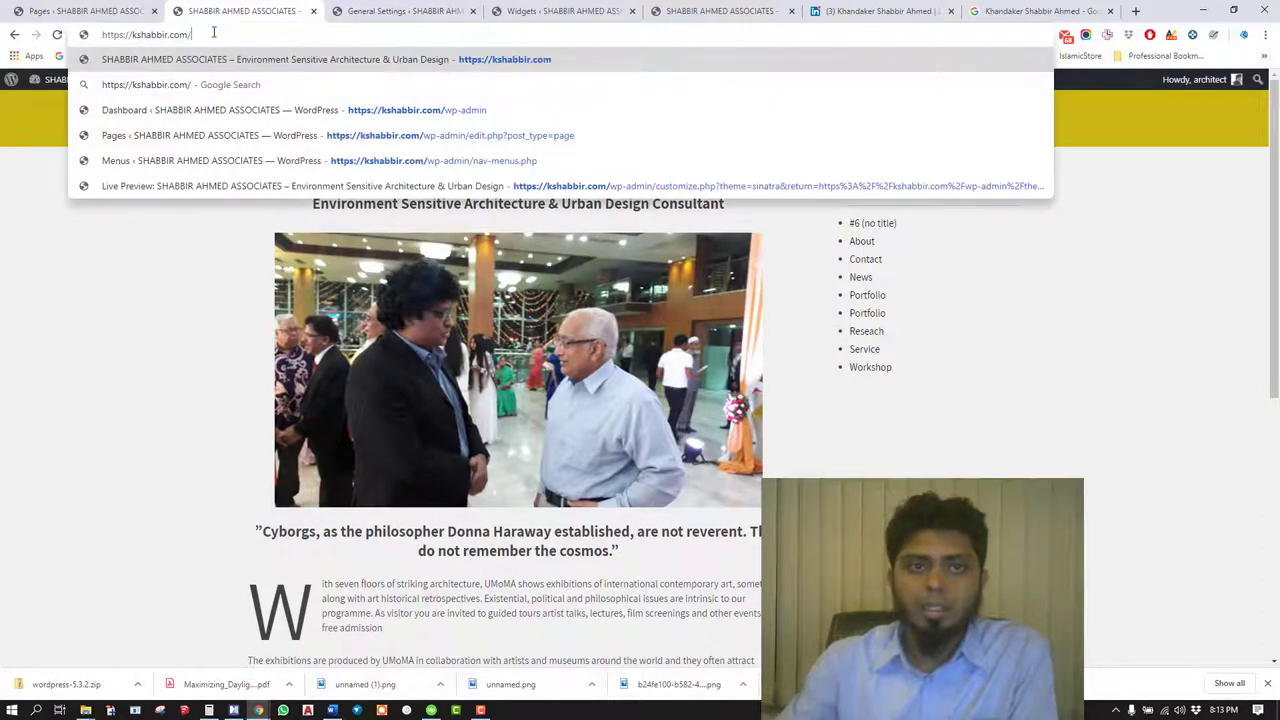
pyautogui.press('Return')
# - Return to the pages list and save the front page's quick edit
pyautogui.click(85, 11)
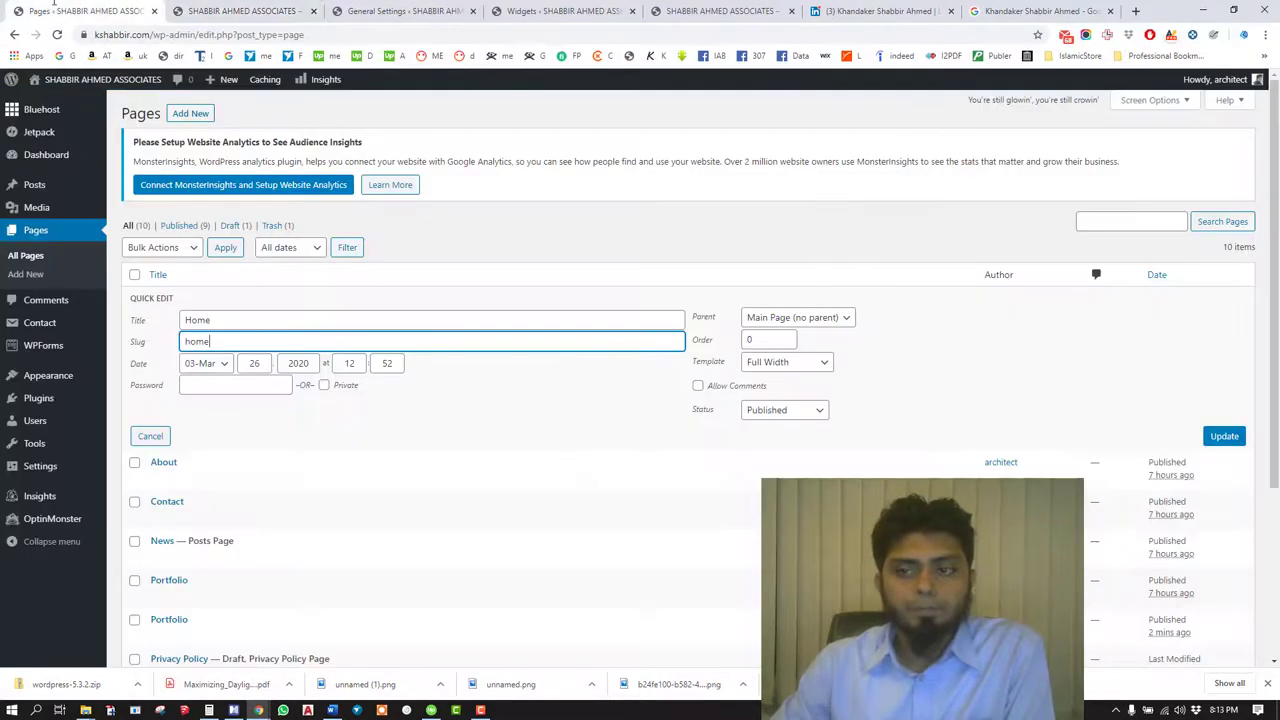
pyautogui.click(1225, 438)
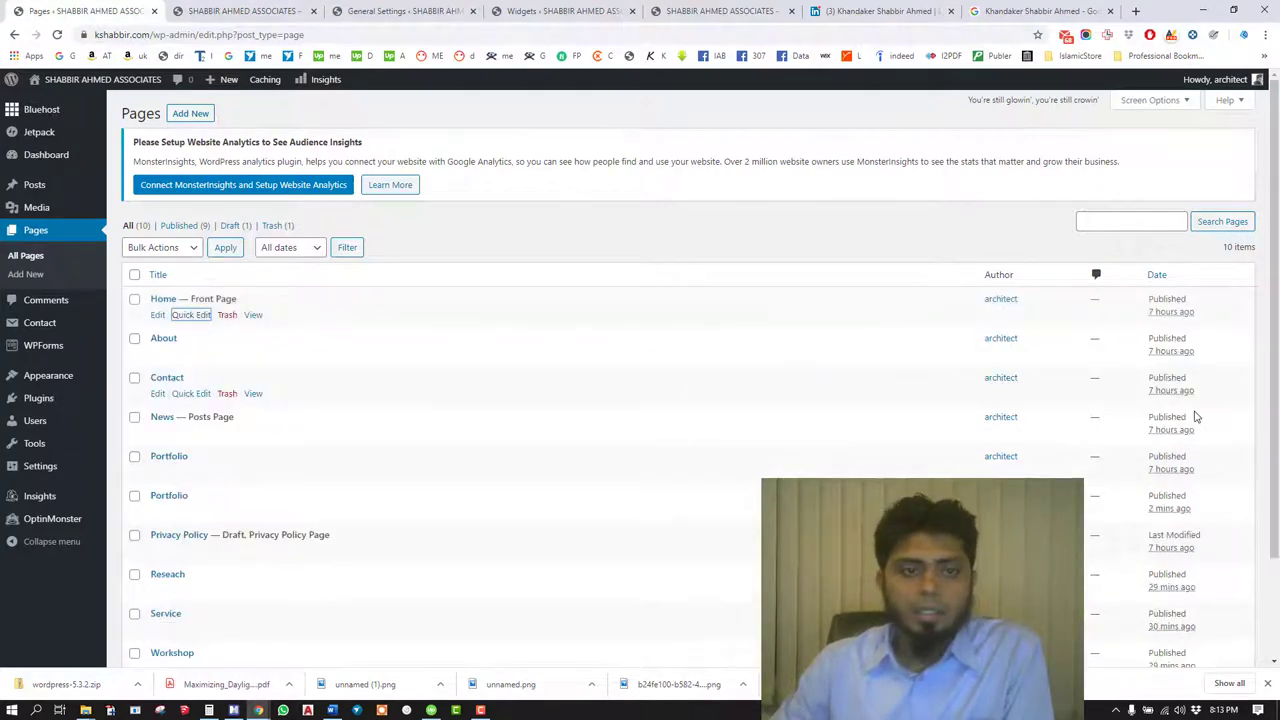
# - Open the Home page in the page editor, look through its content down to the end, and update the page
pyautogui.click(158, 316)
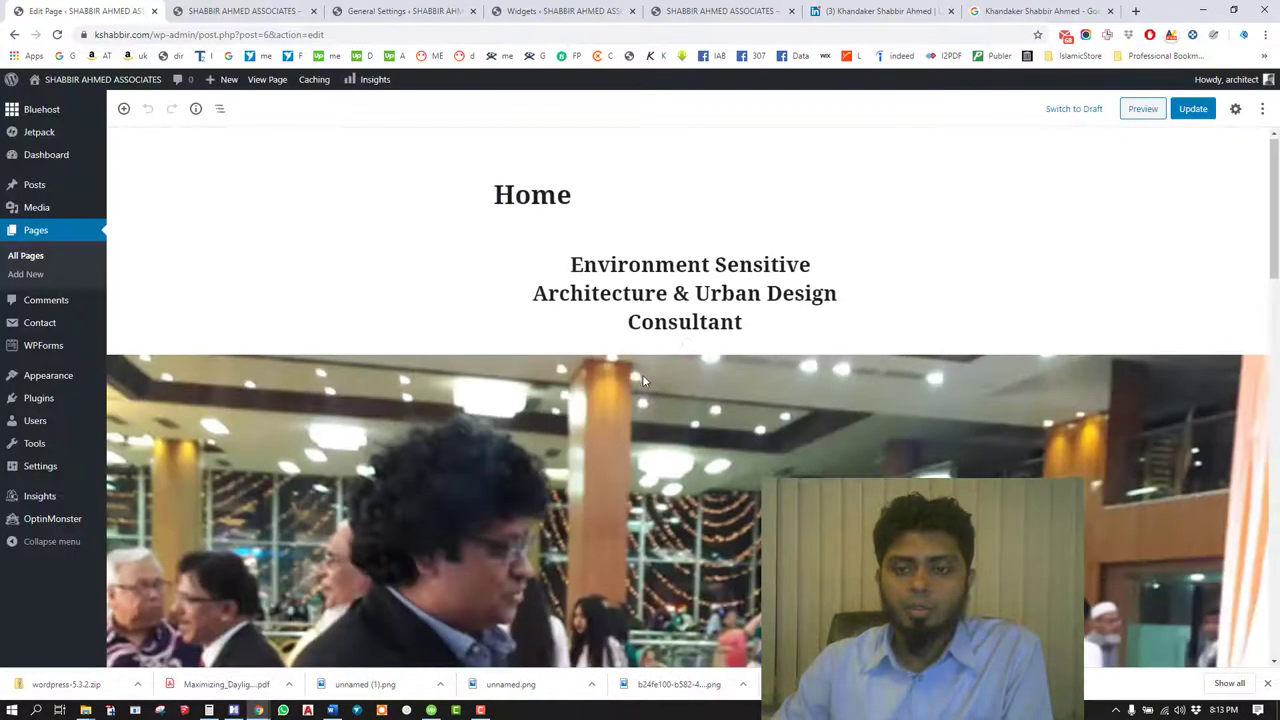
pyautogui.scroll(-10, 642, 374)
pyautogui.scroll(-6, 643, 376)
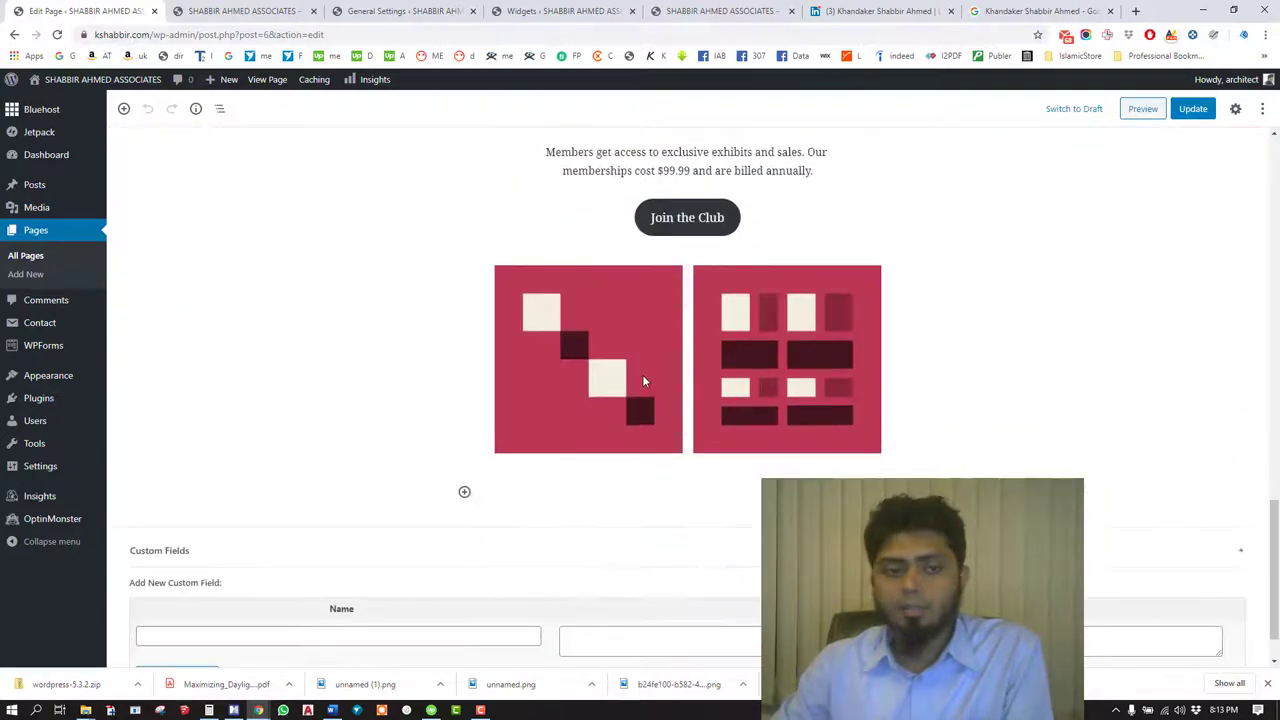
pyautogui.scroll(15, 643, 381)
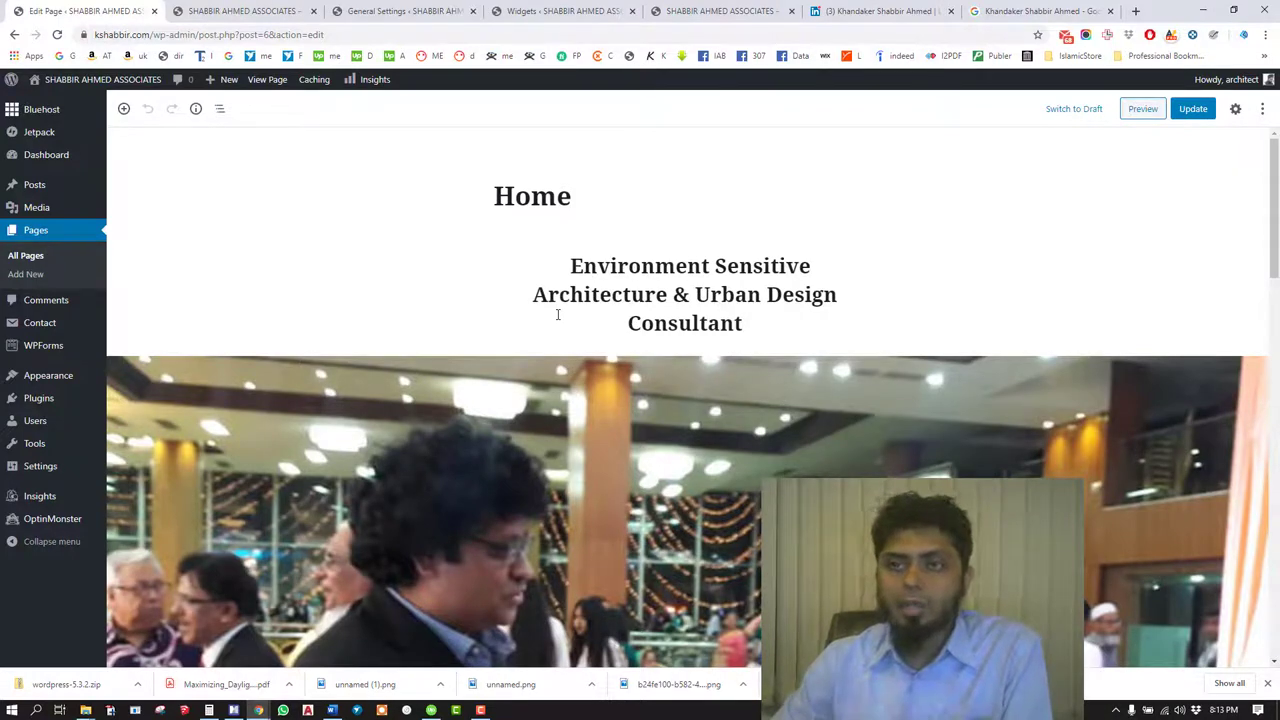
pyautogui.click(1190, 109)
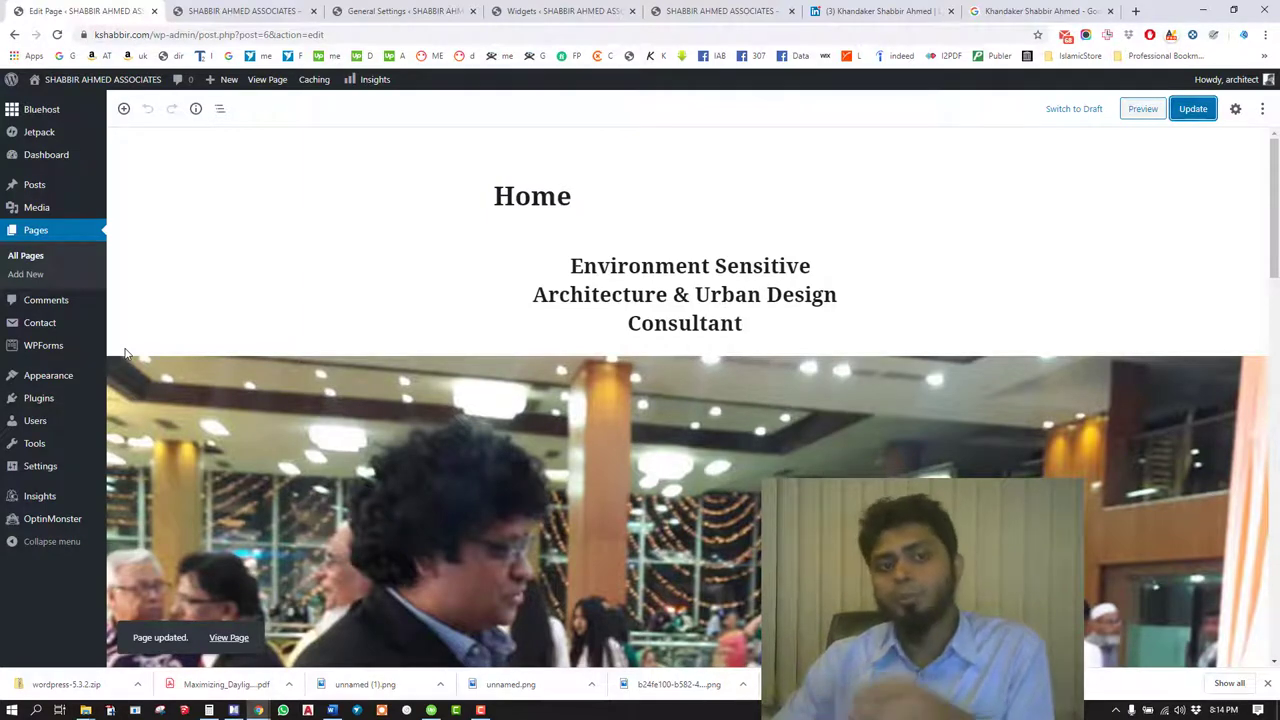
# - Open the list of installed plugins
pyautogui.moveTo(130, 400)
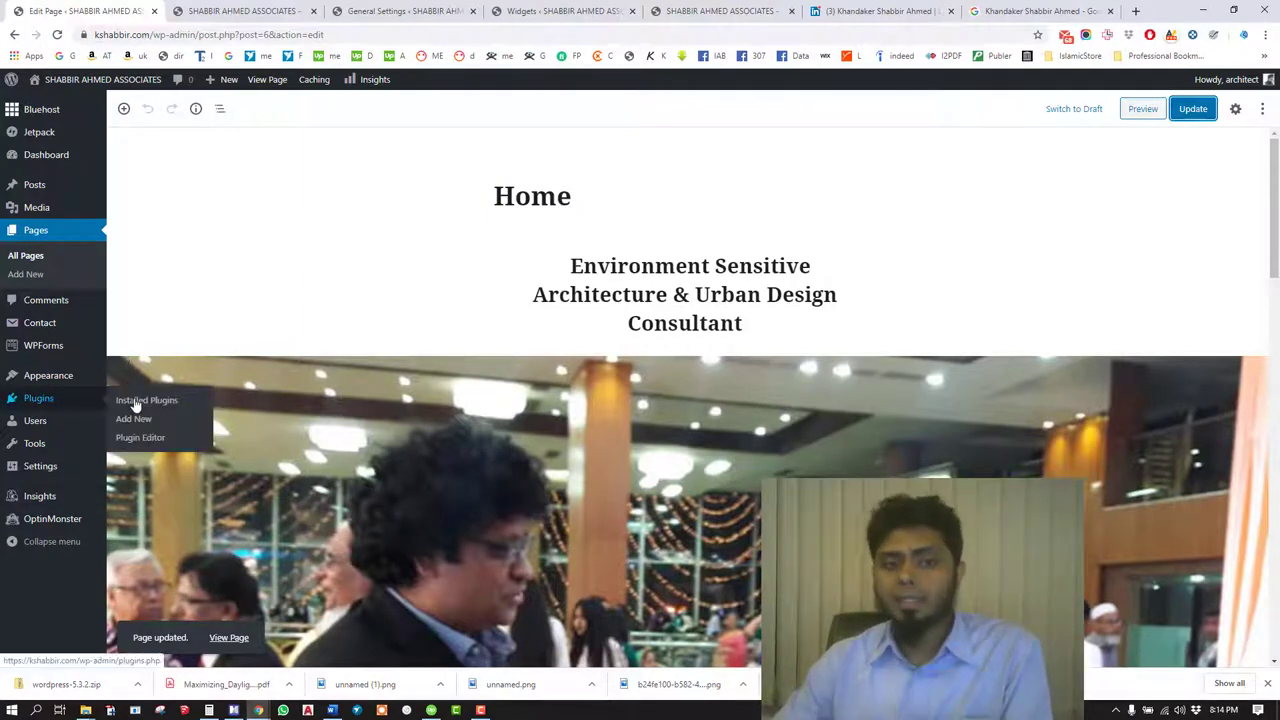